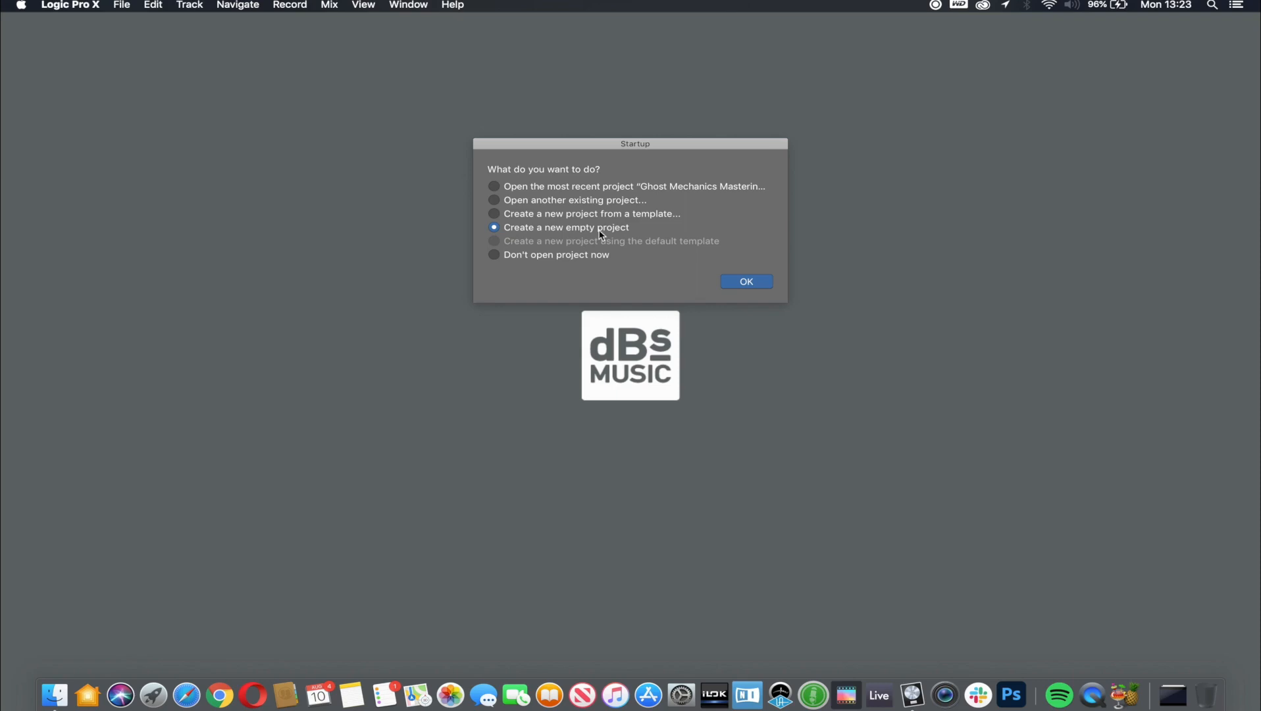
# Create a new empty project and choose Empty Channel Strip as the software instrument.
pyautogui.click(743, 281)
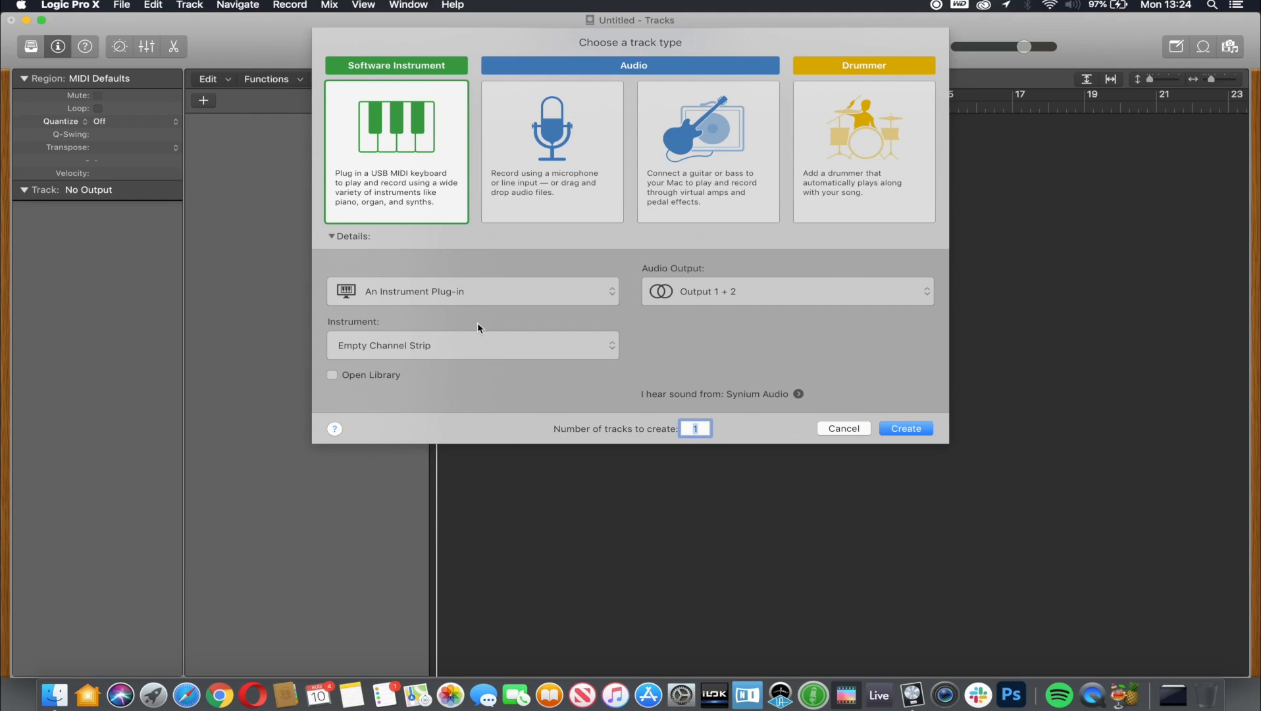
pyautogui.click(470, 352)
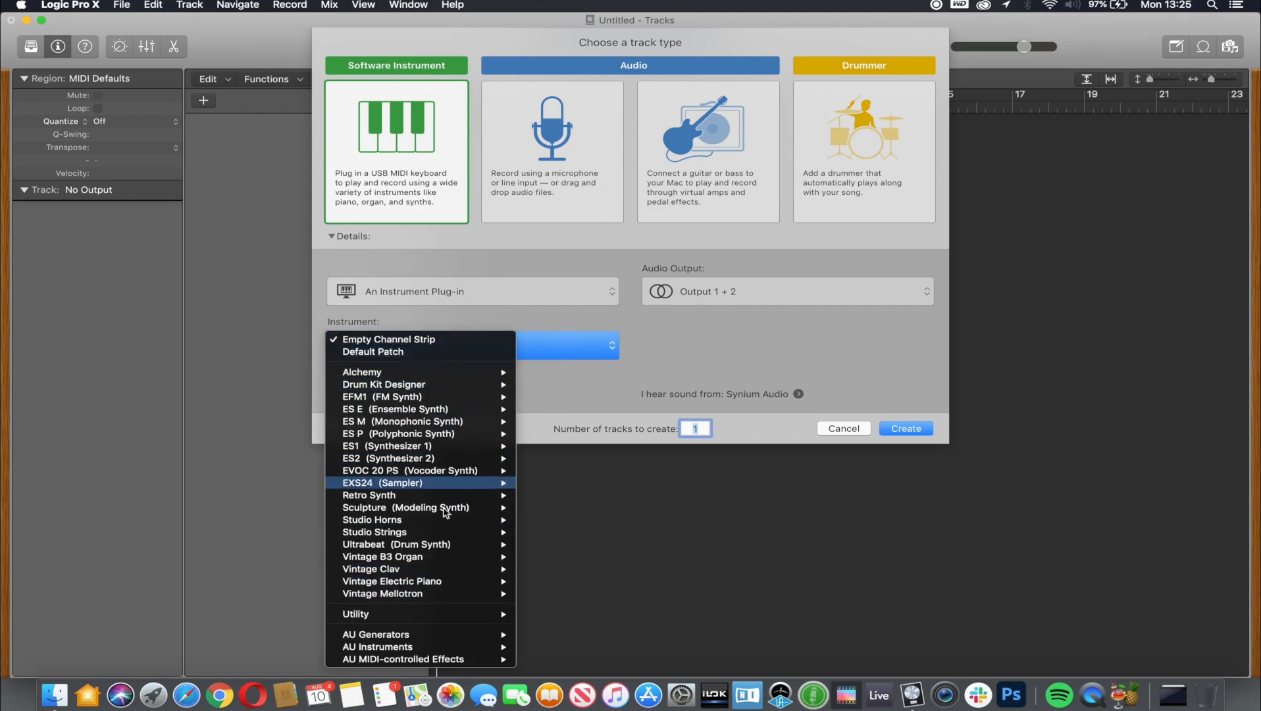
pyautogui.moveTo(454, 580)
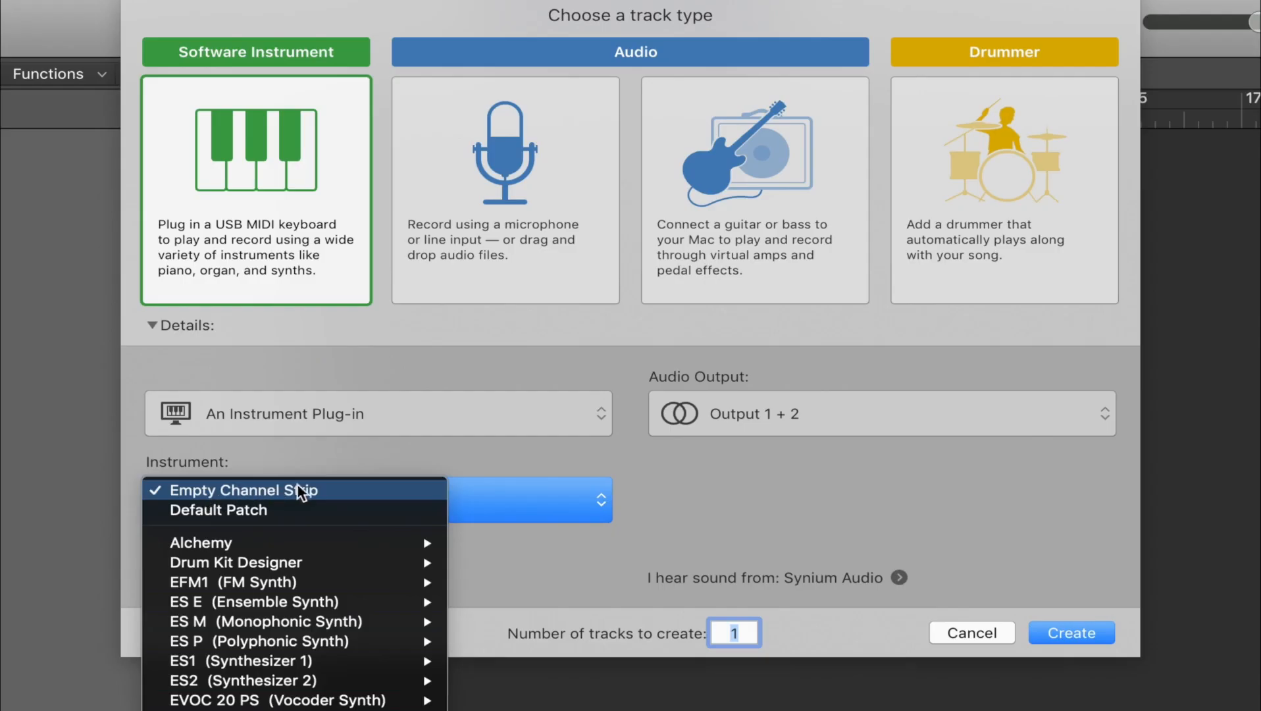
pyautogui.click(297, 490)
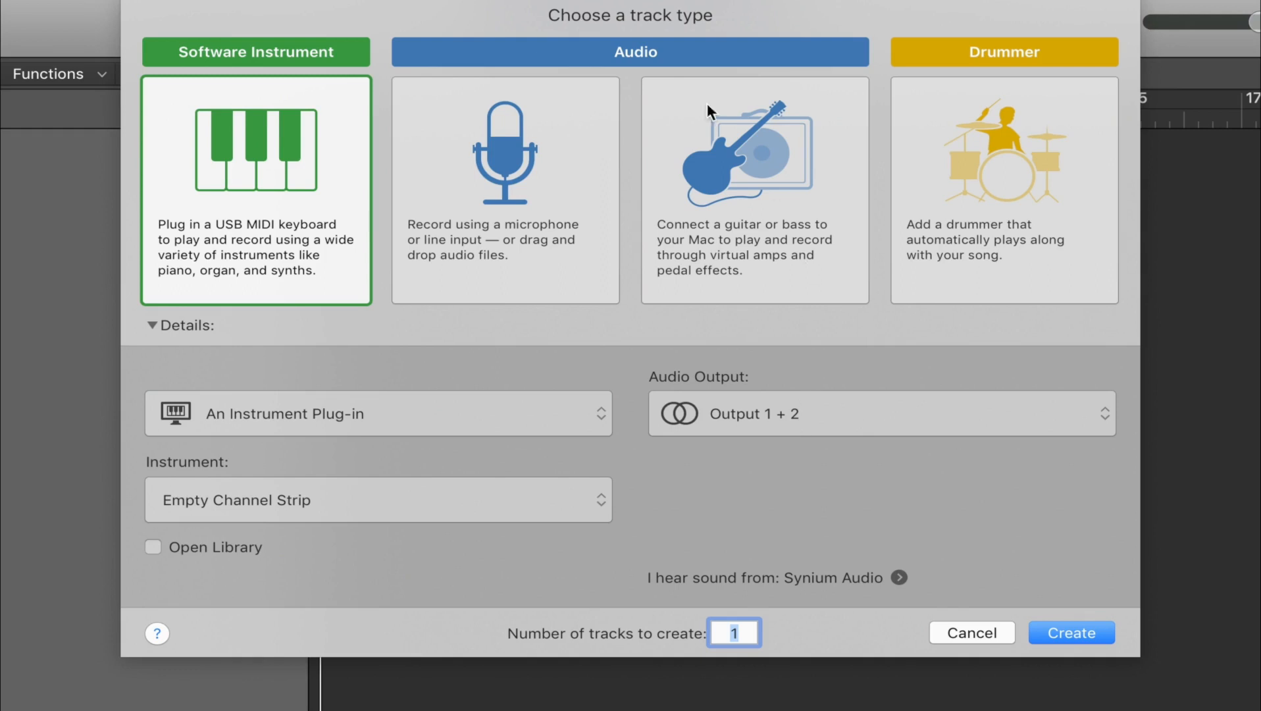
# Examine the microphone, guitar or bass, and Drummer track types, including the audio input choices and drummer genres.
pyautogui.click(497, 204)
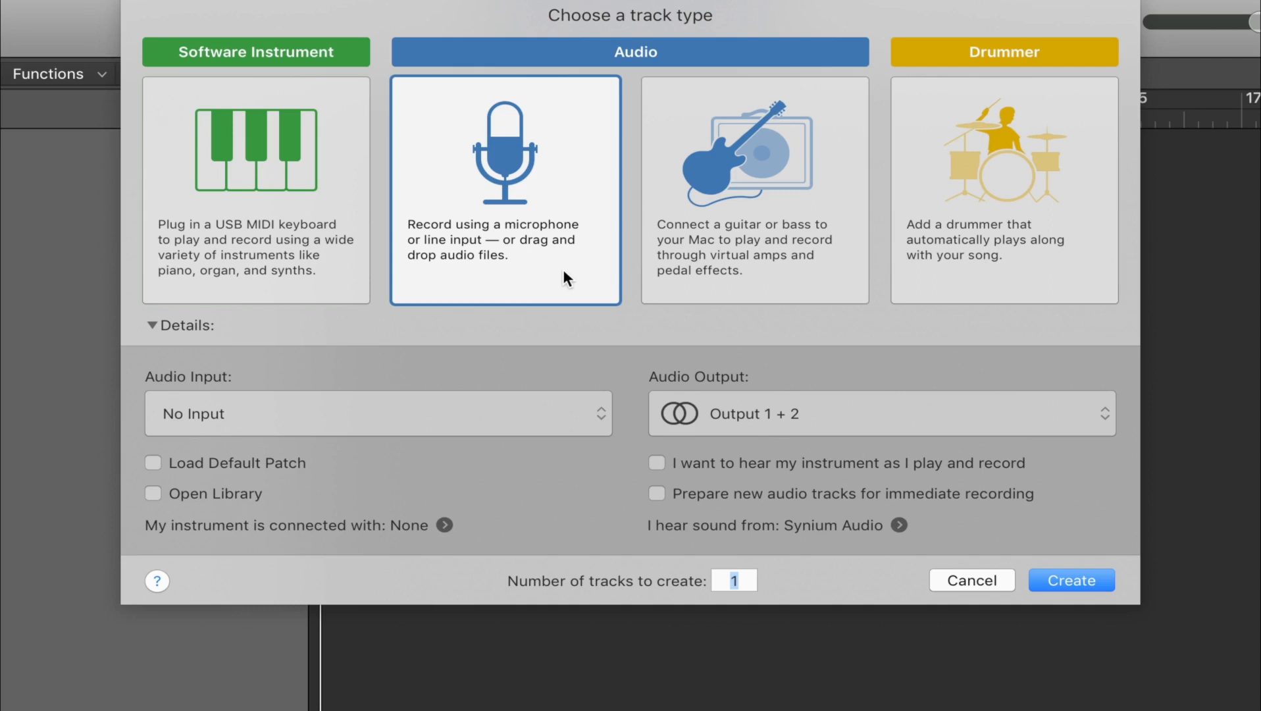
pyautogui.click(365, 420)
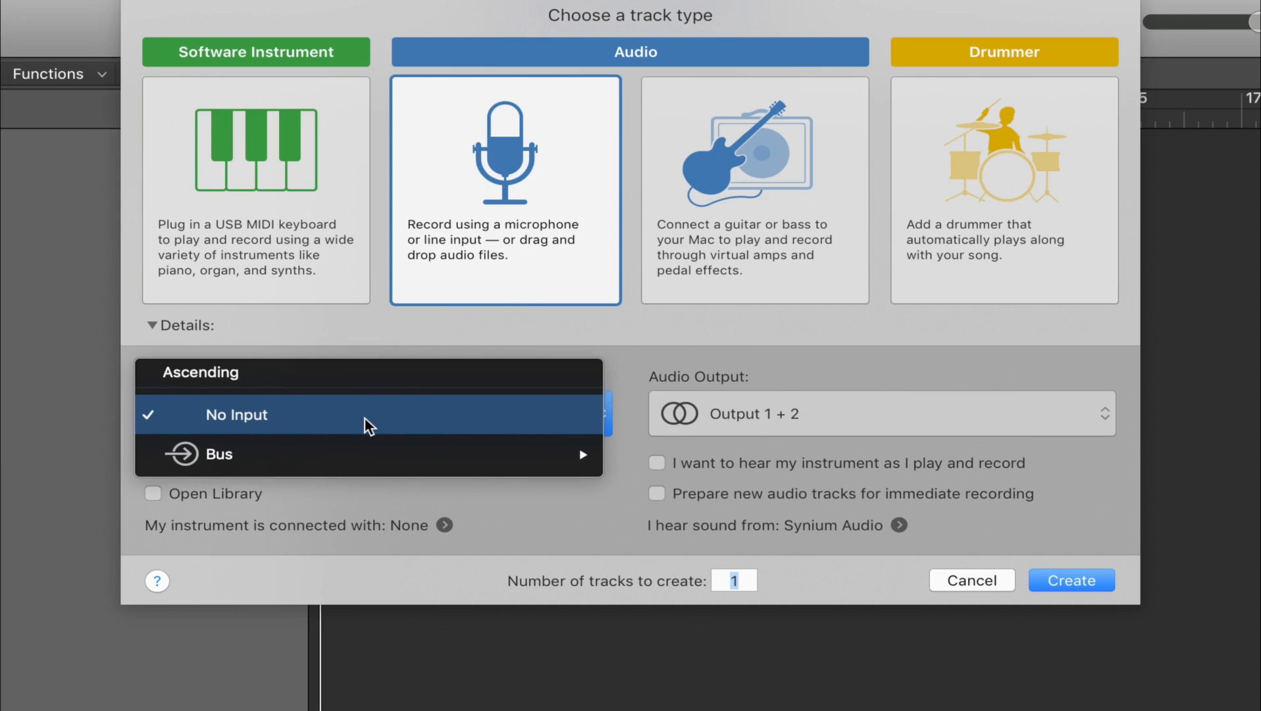
pyautogui.click(270, 415)
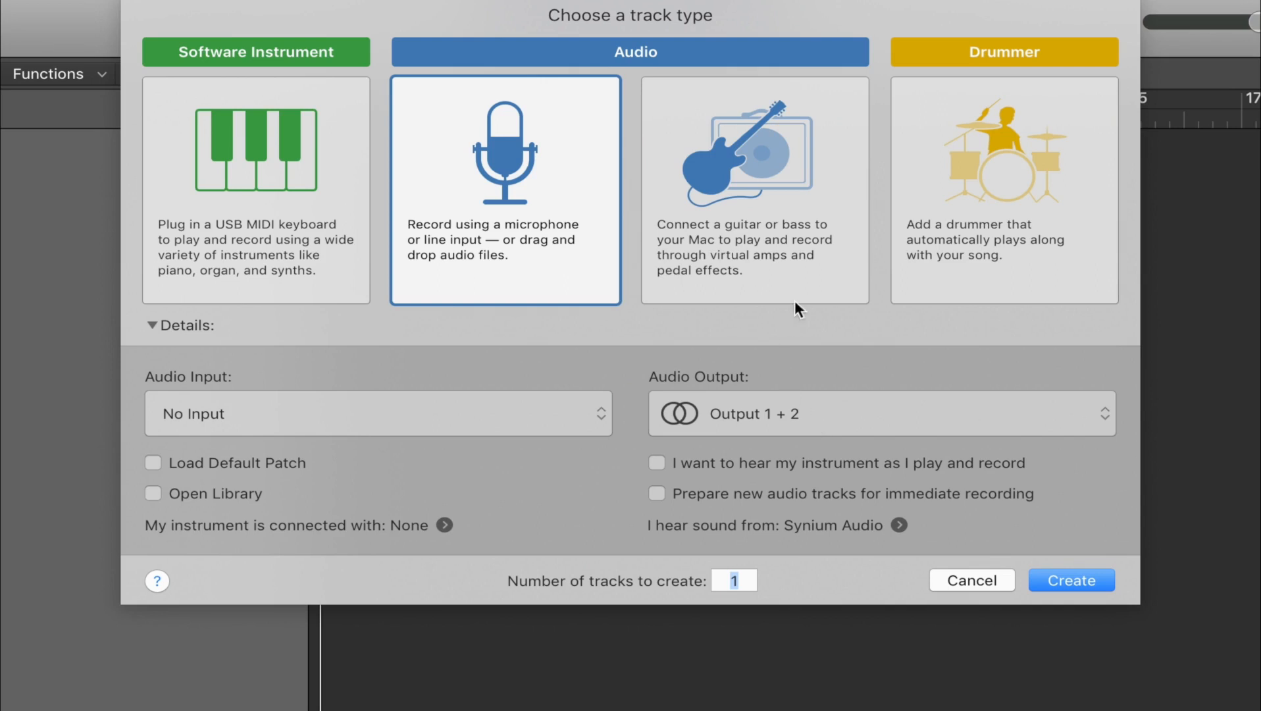
pyautogui.click(804, 250)
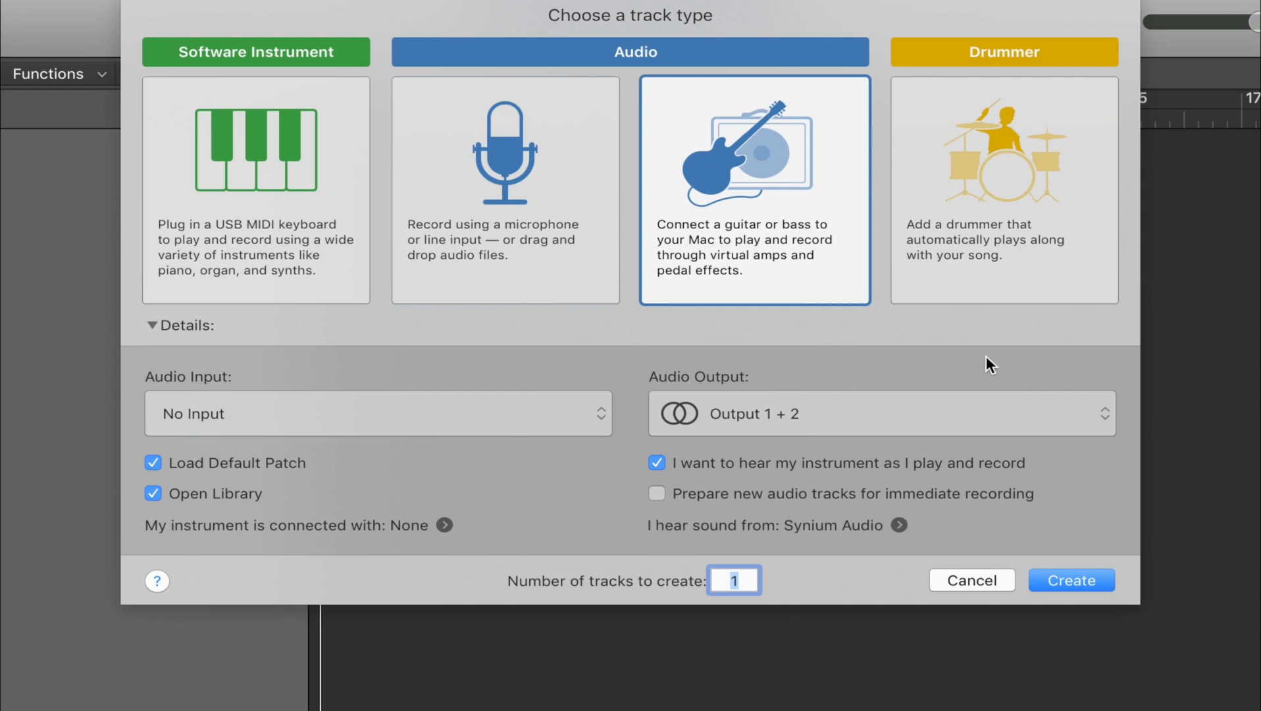
pyautogui.click(1083, 209)
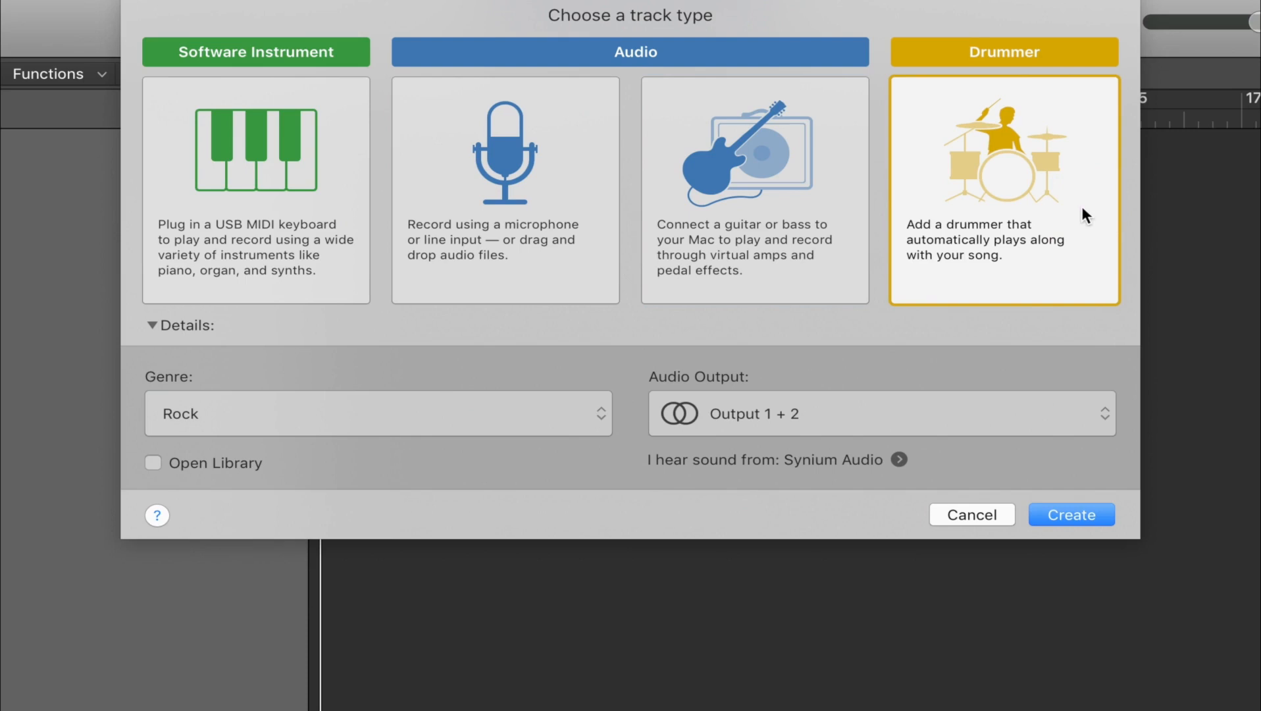
pyautogui.click(599, 413)
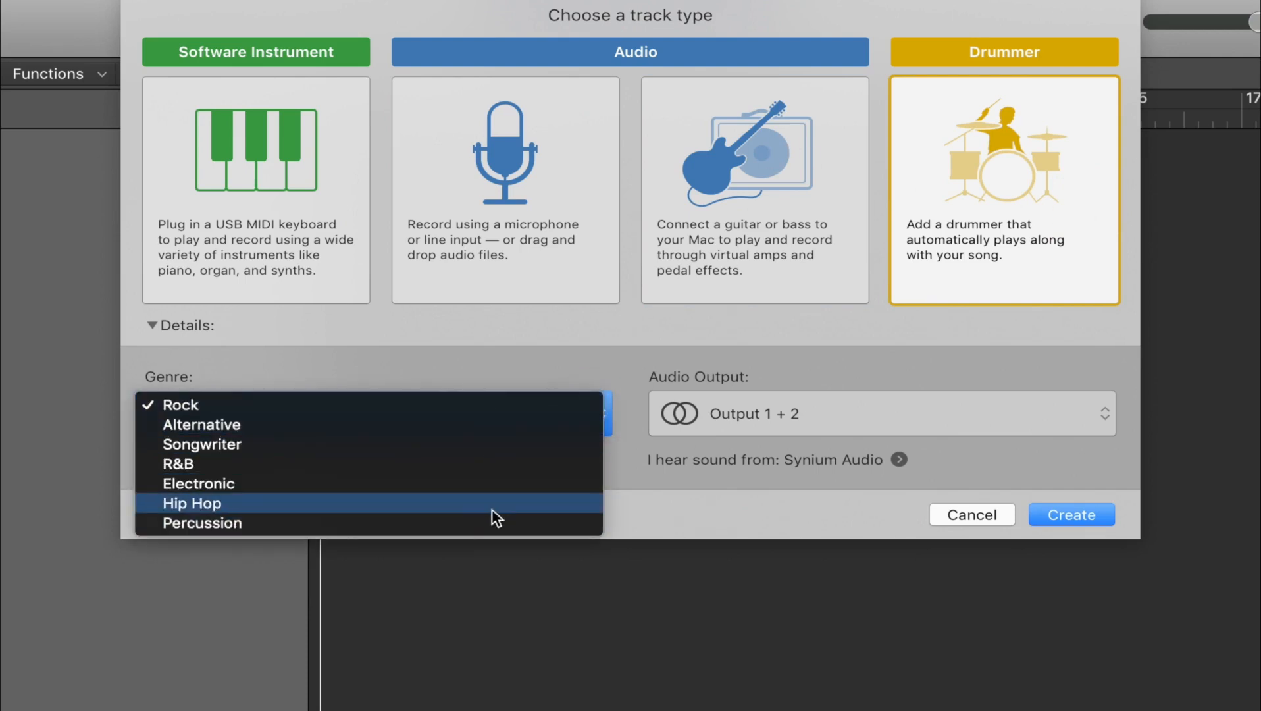
pyautogui.click(769, 505)
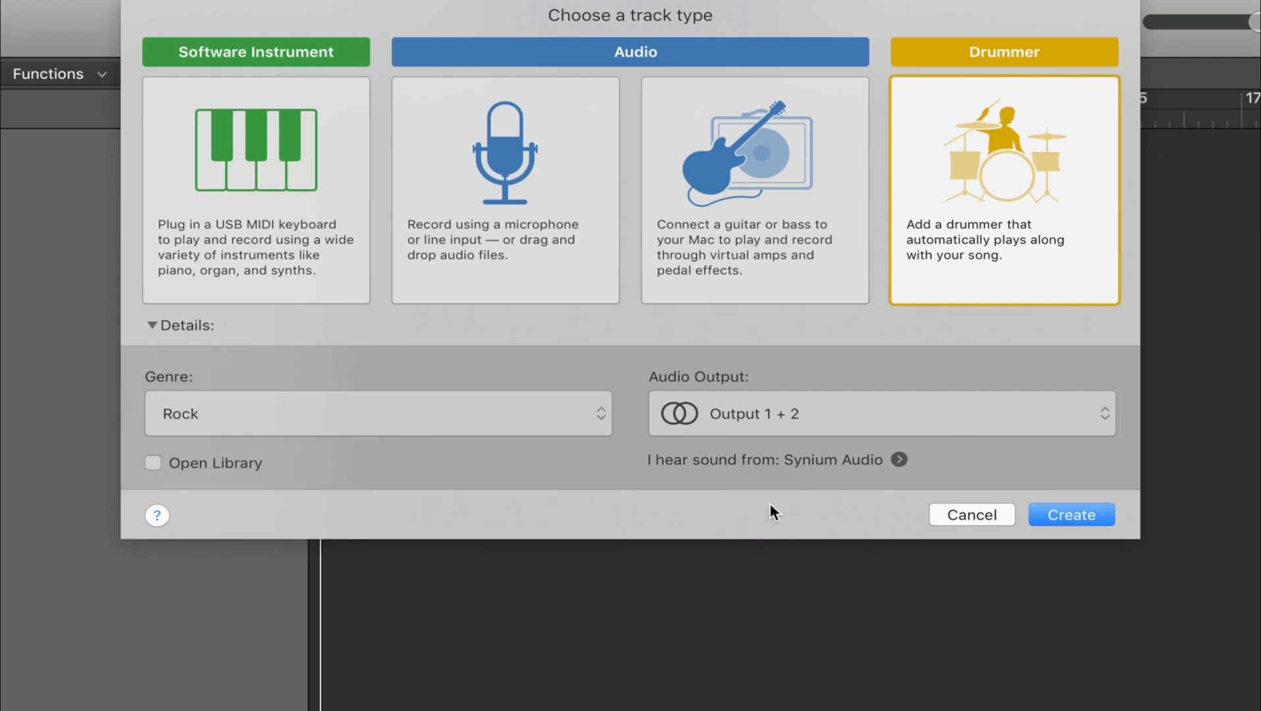
# Create one software instrument track with an empty channel strip and Output 1 + 2.
pyautogui.click(283, 146)
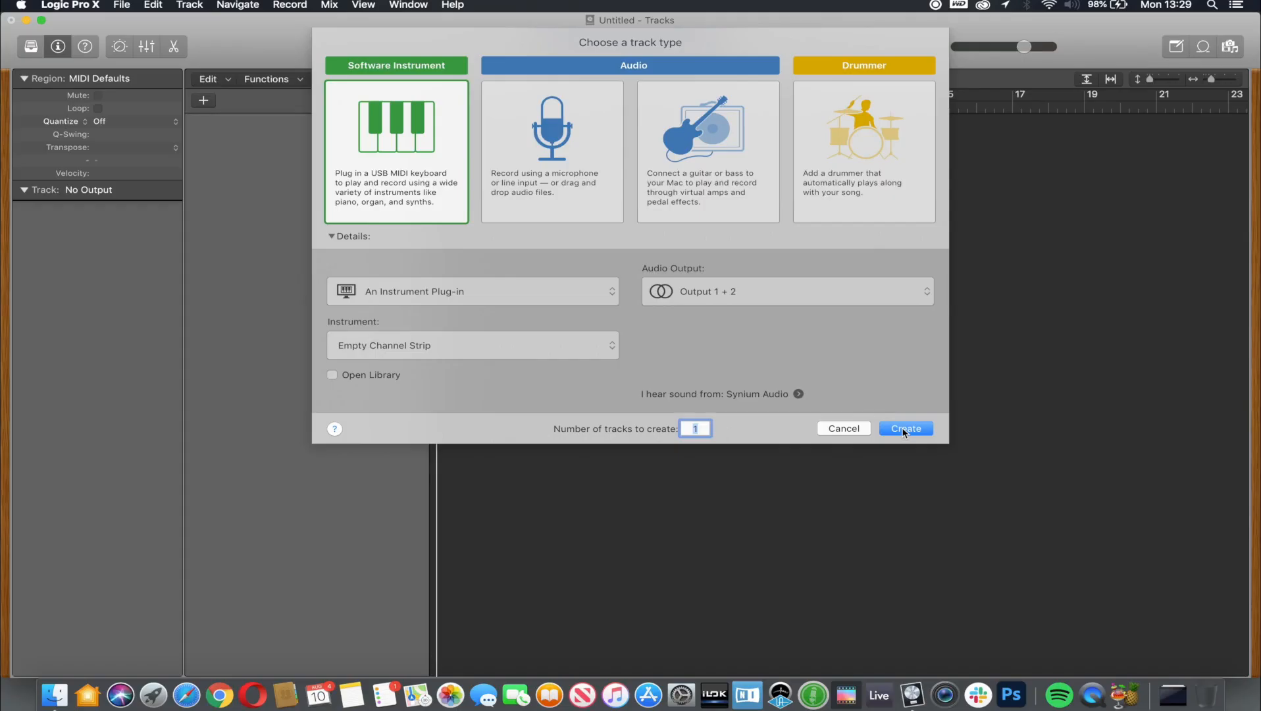
pyautogui.click(905, 428)
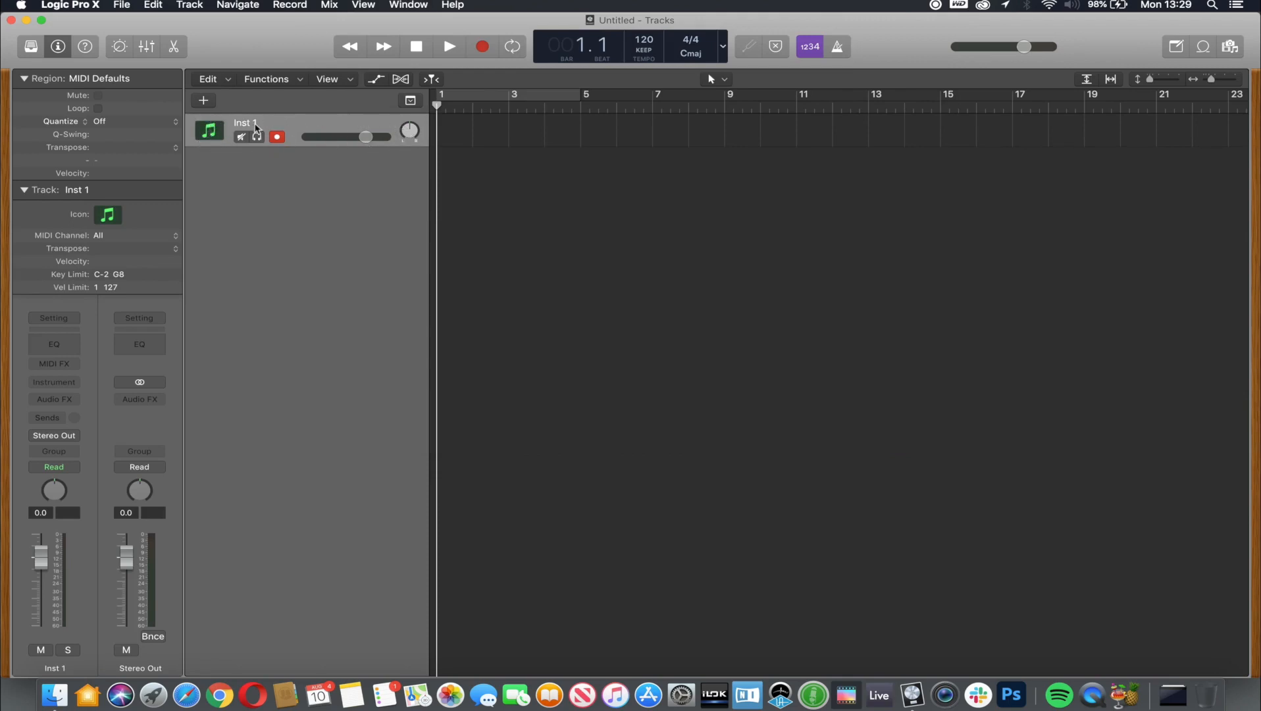
pyautogui.moveTo(343, 124)
pyautogui.mouseDown()
pyautogui.moveTo(348, 196)
pyautogui.moveTo(349, 140)
pyautogui.mouseUp()
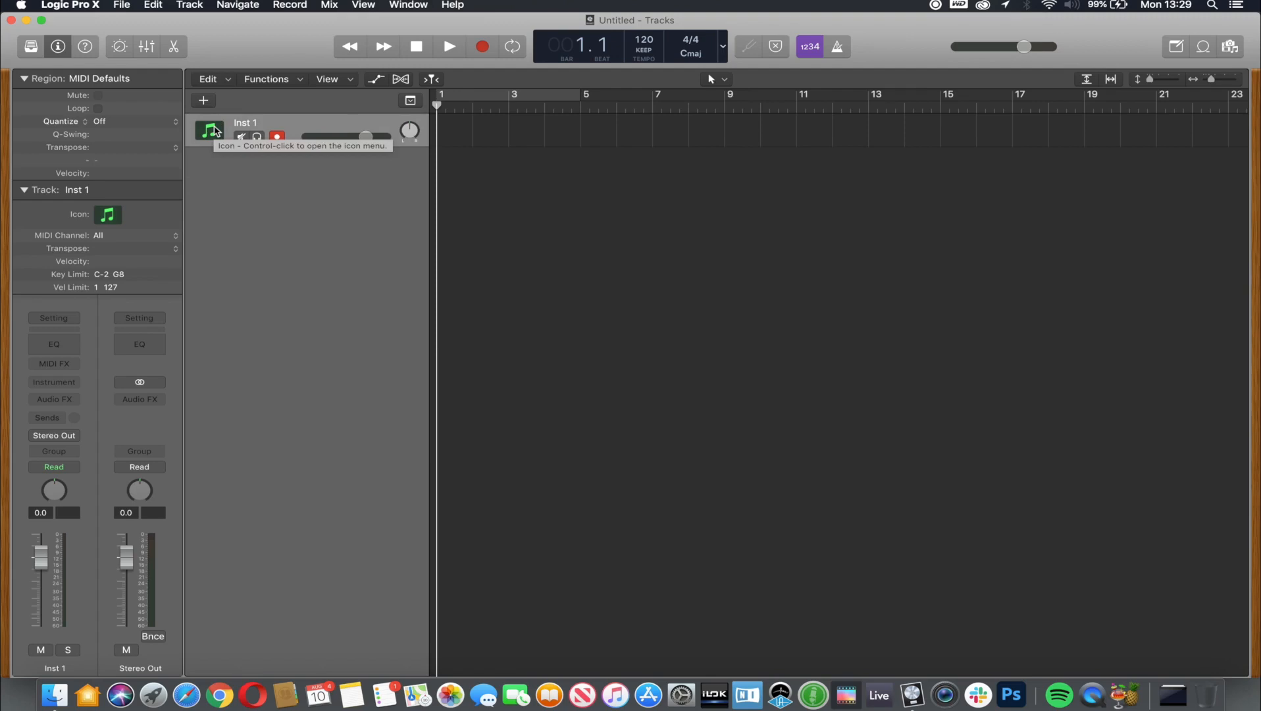
# Turn on Show Advanced Tools in the advanced preferences.
pyautogui.click(78, 6)
pyautogui.moveTo(79, 43)
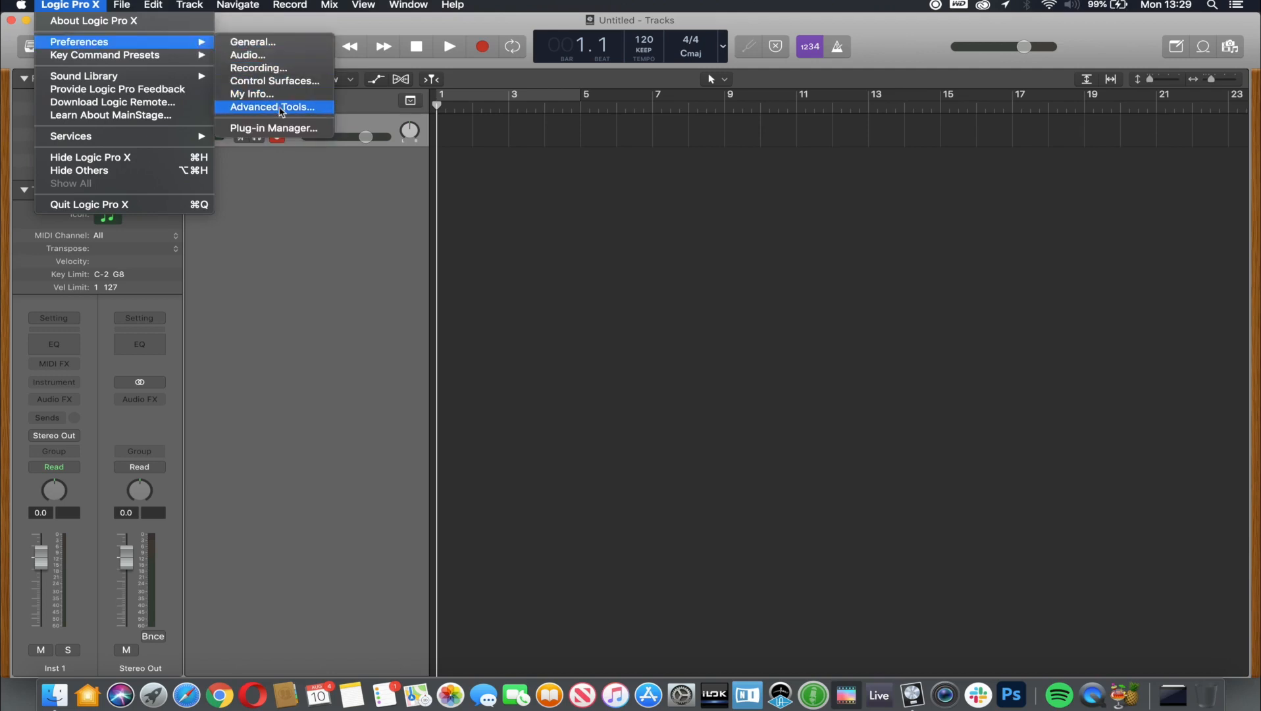
pyautogui.click(281, 108)
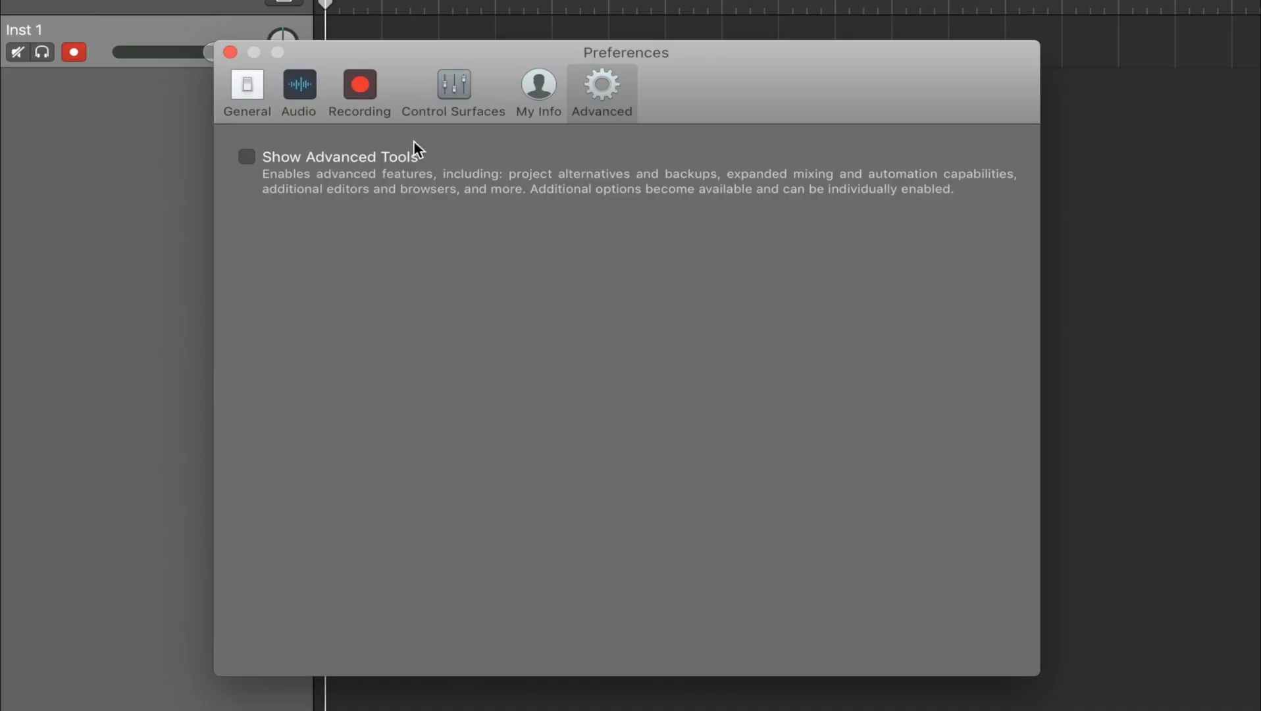
pyautogui.click(247, 158)
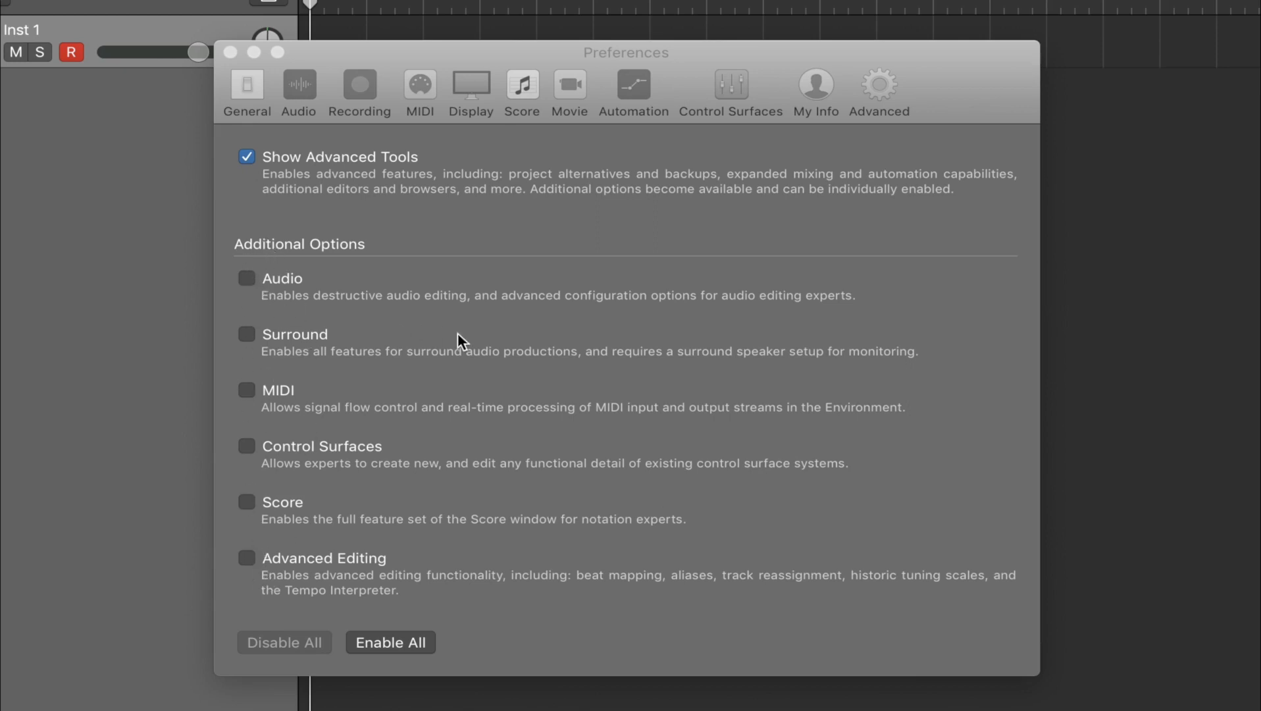
# Enable the Audio, Surround, MIDI, Control Surfaces, Score and Advanced Editing additional options and close the preferences.
pyautogui.click(248, 279)
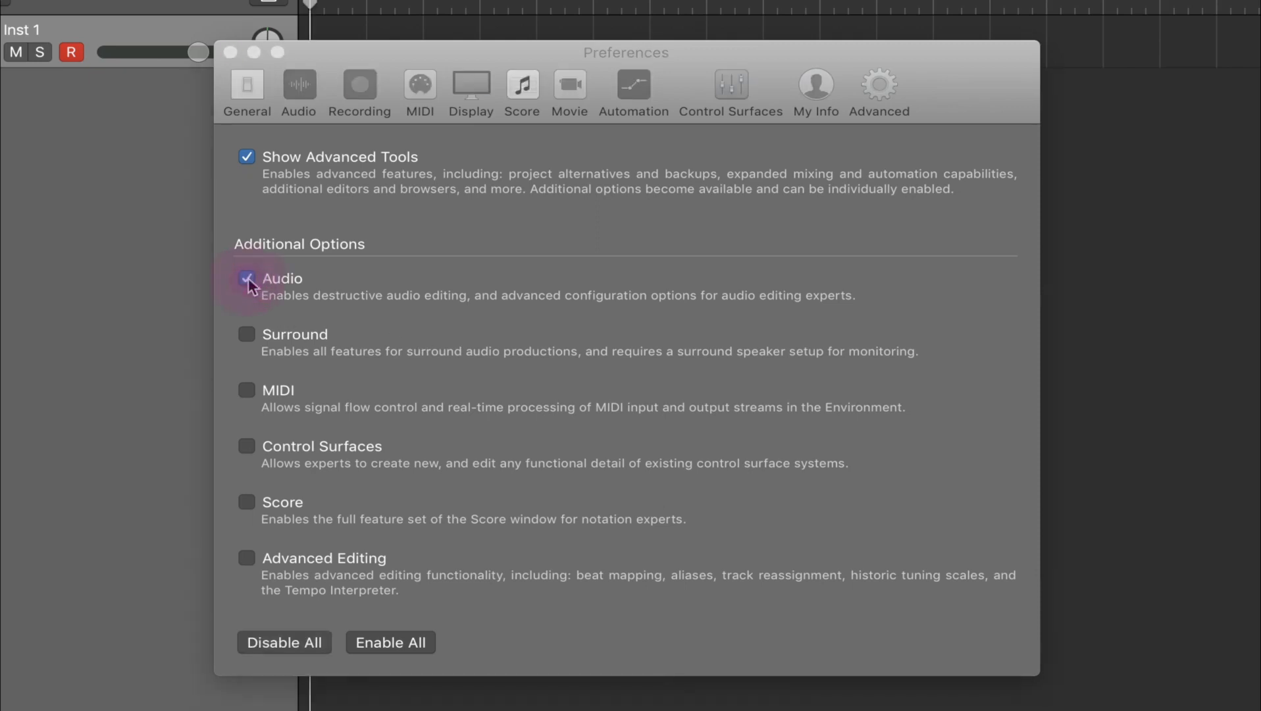
pyautogui.click(247, 334)
pyautogui.click(247, 390)
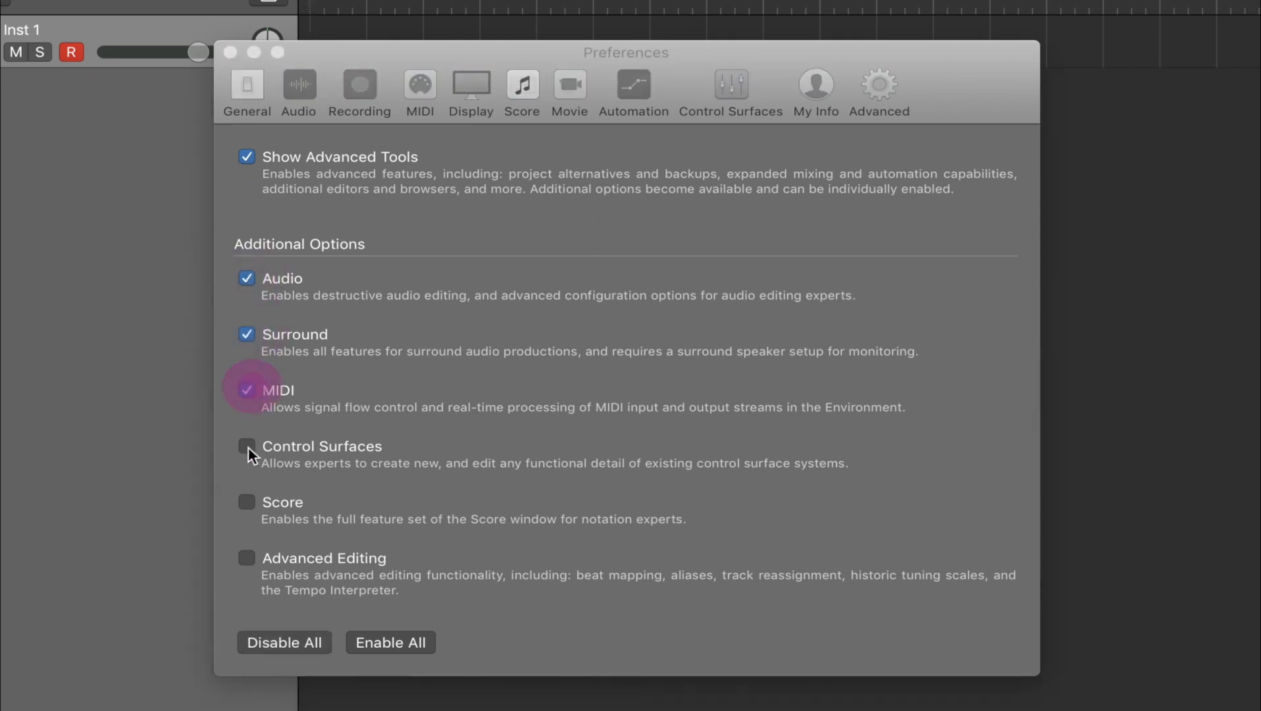
pyautogui.click(247, 448)
pyautogui.click(247, 503)
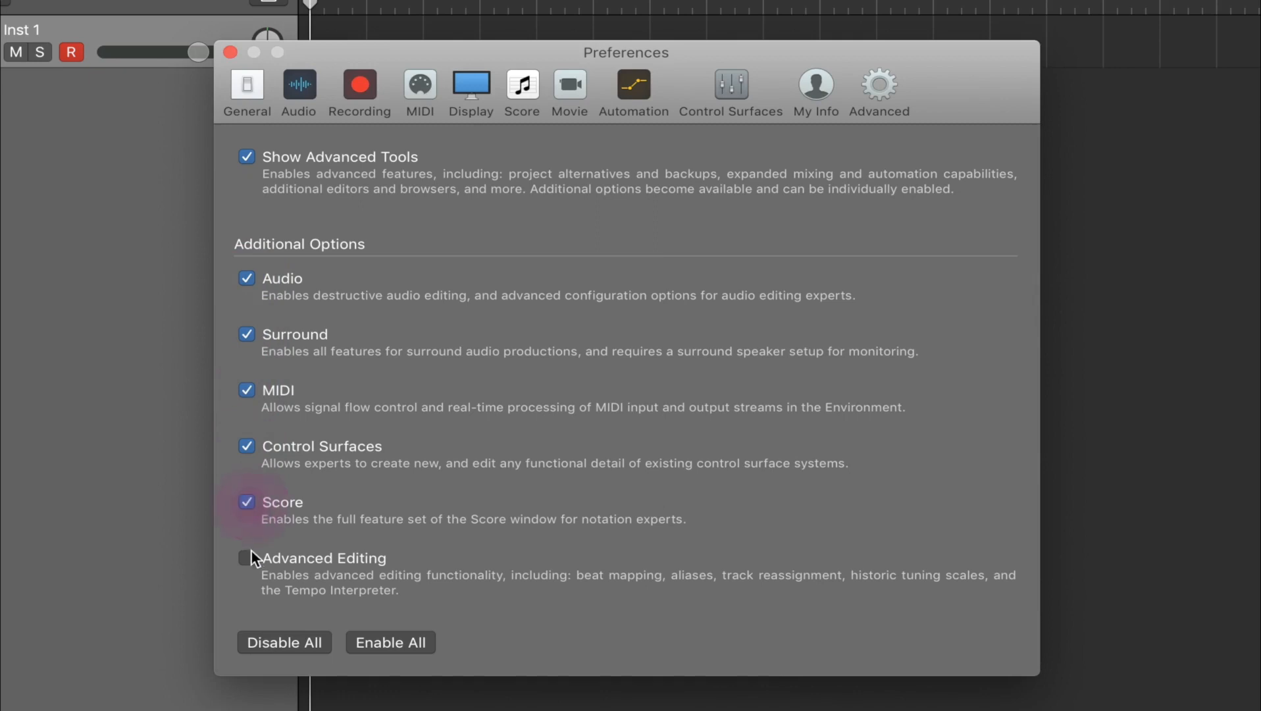
pyautogui.click(248, 558)
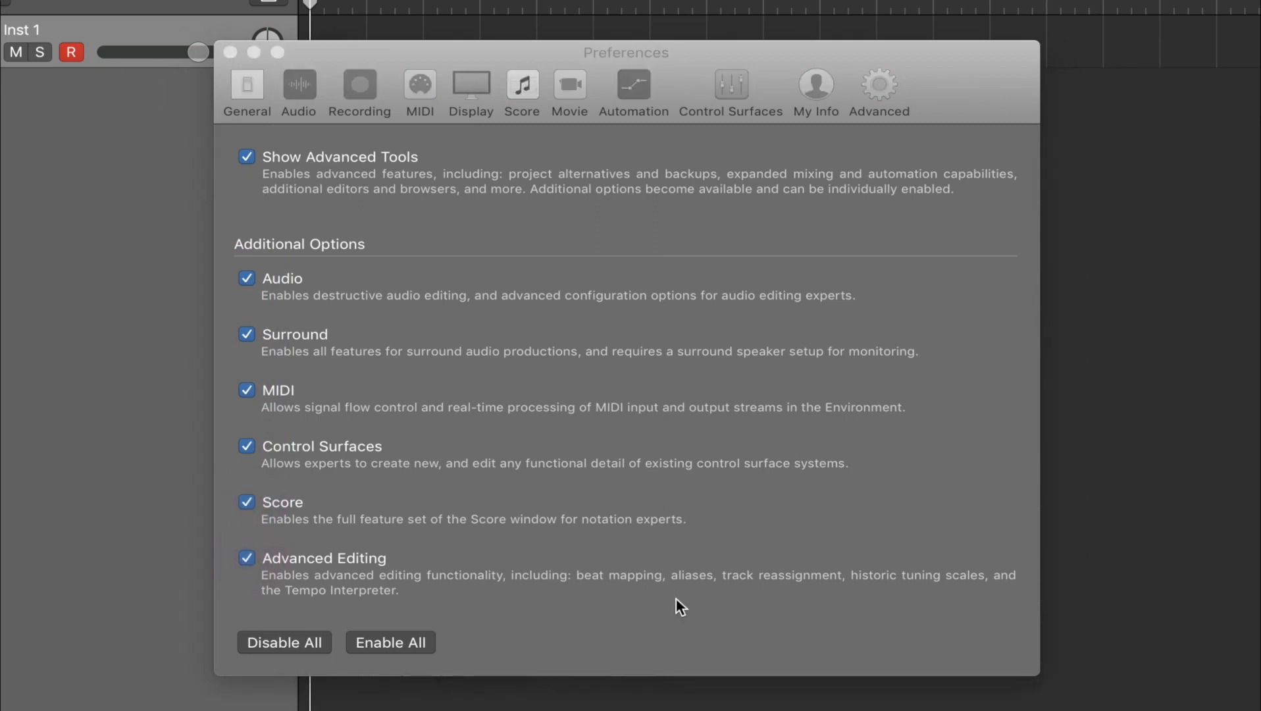
pyautogui.click(738, 617)
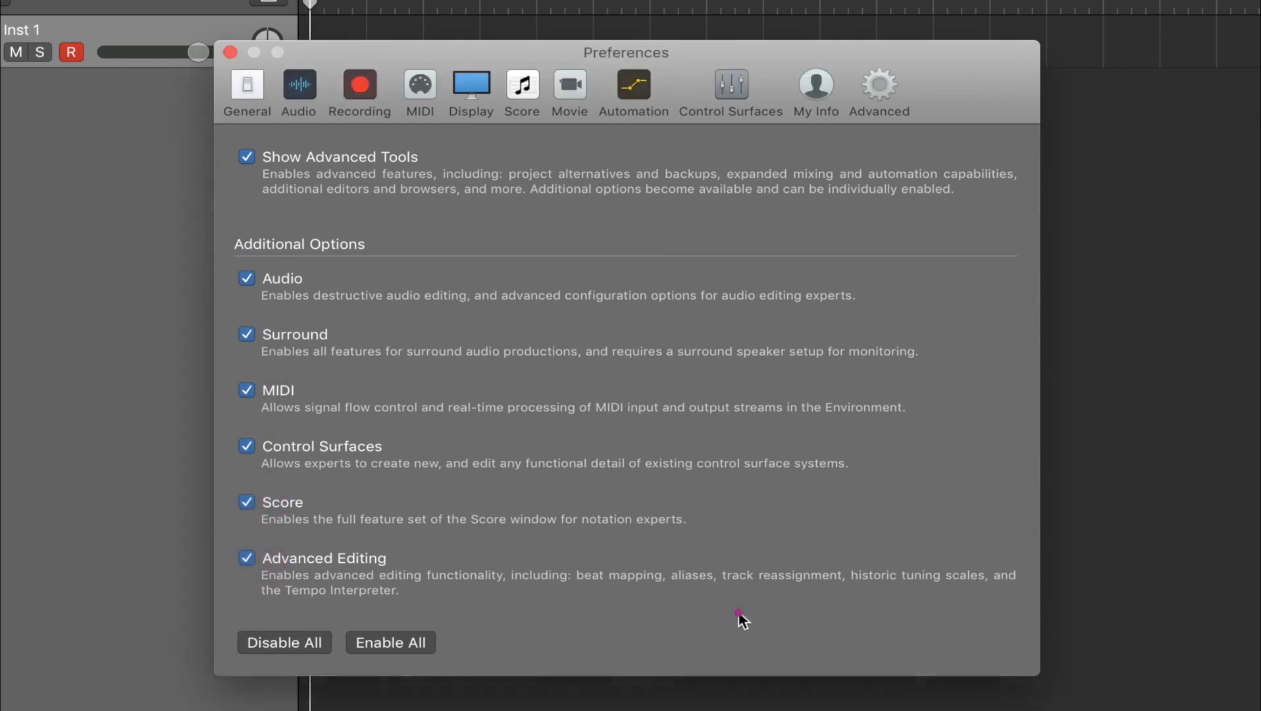
pyautogui.click(230, 52)
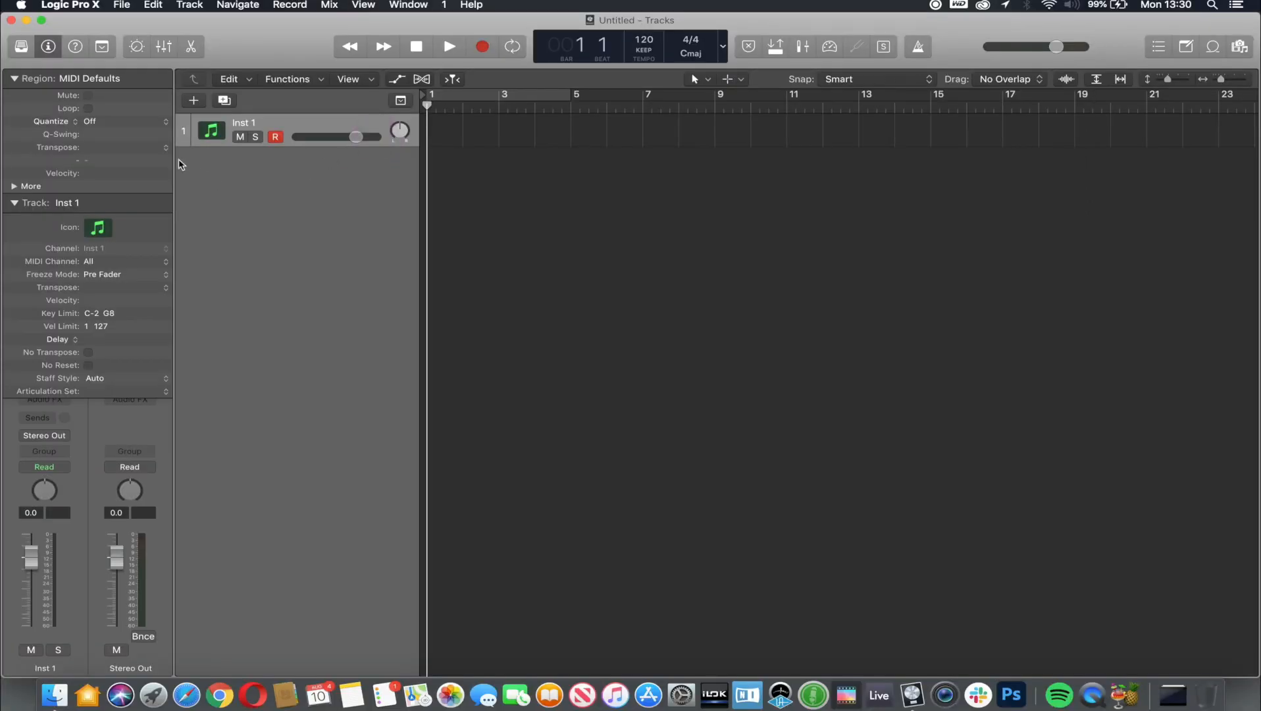
# Collapse the Region and Track sections of the inspector to uncover the full channel strips.
pyautogui.click(14, 78)
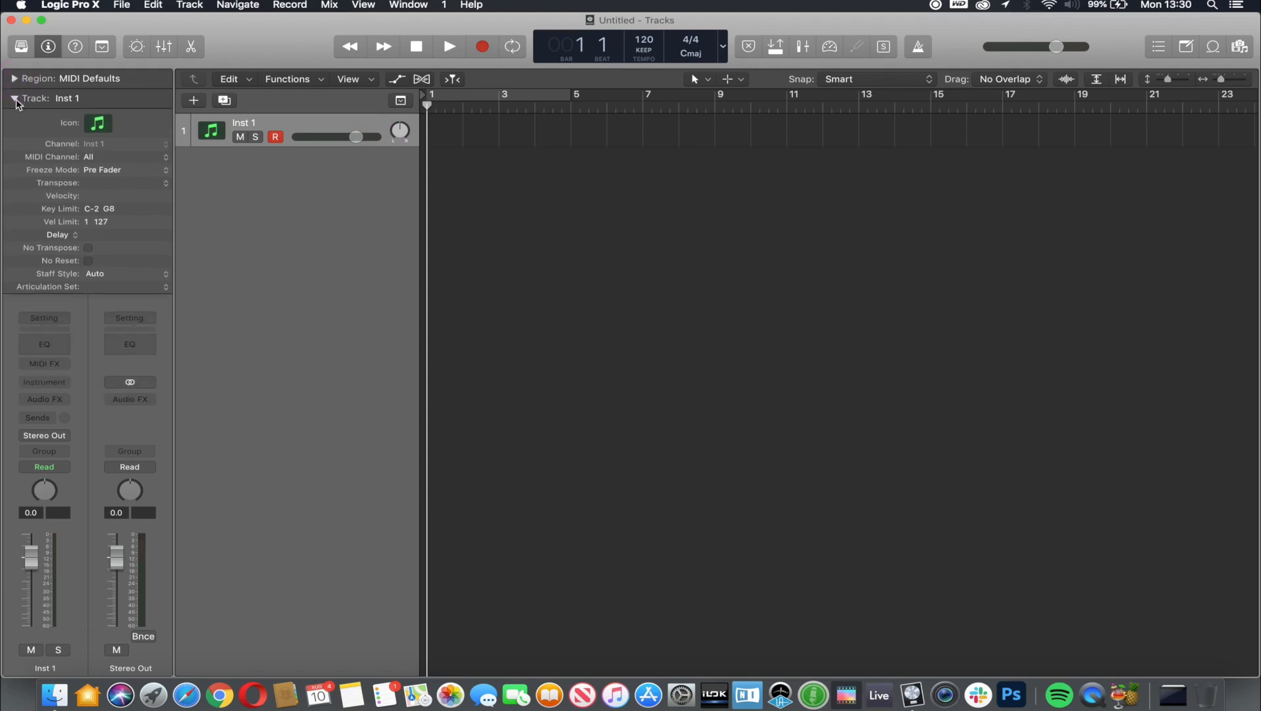
pyautogui.click(15, 98)
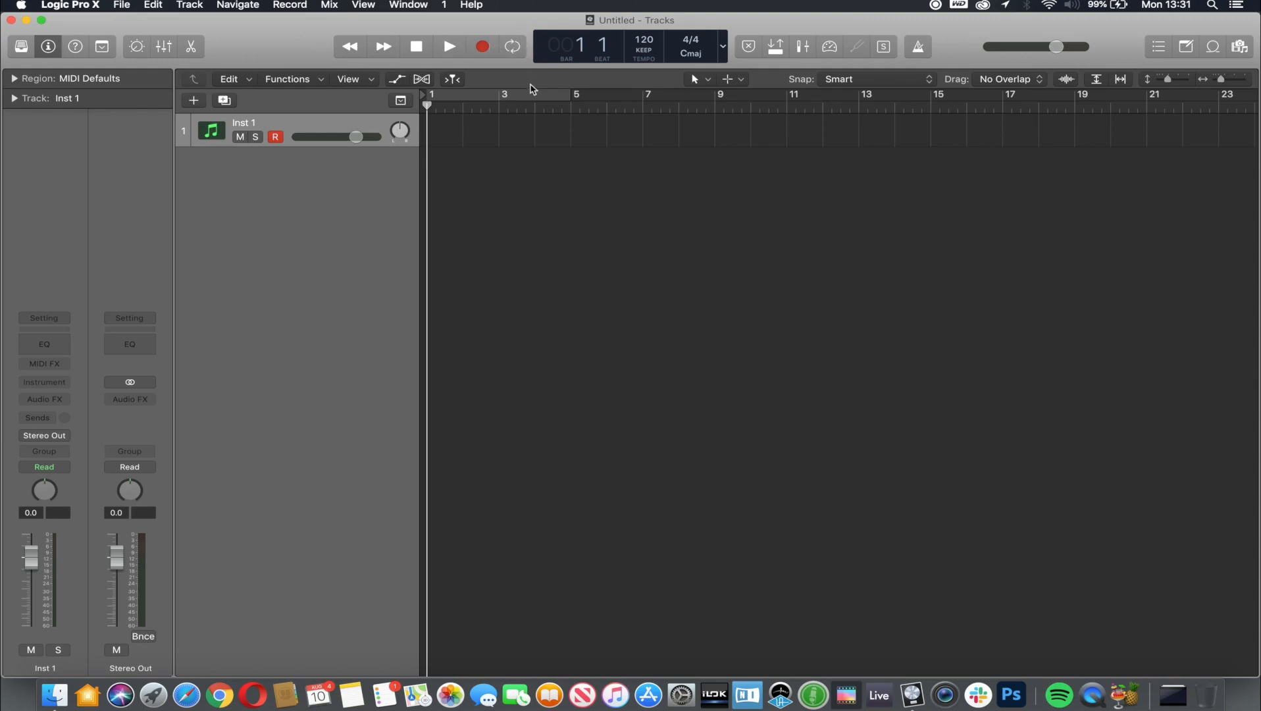
# Toggle cycle mode on and off, and hide and reshow the inspector.
pyautogui.click(533, 100)
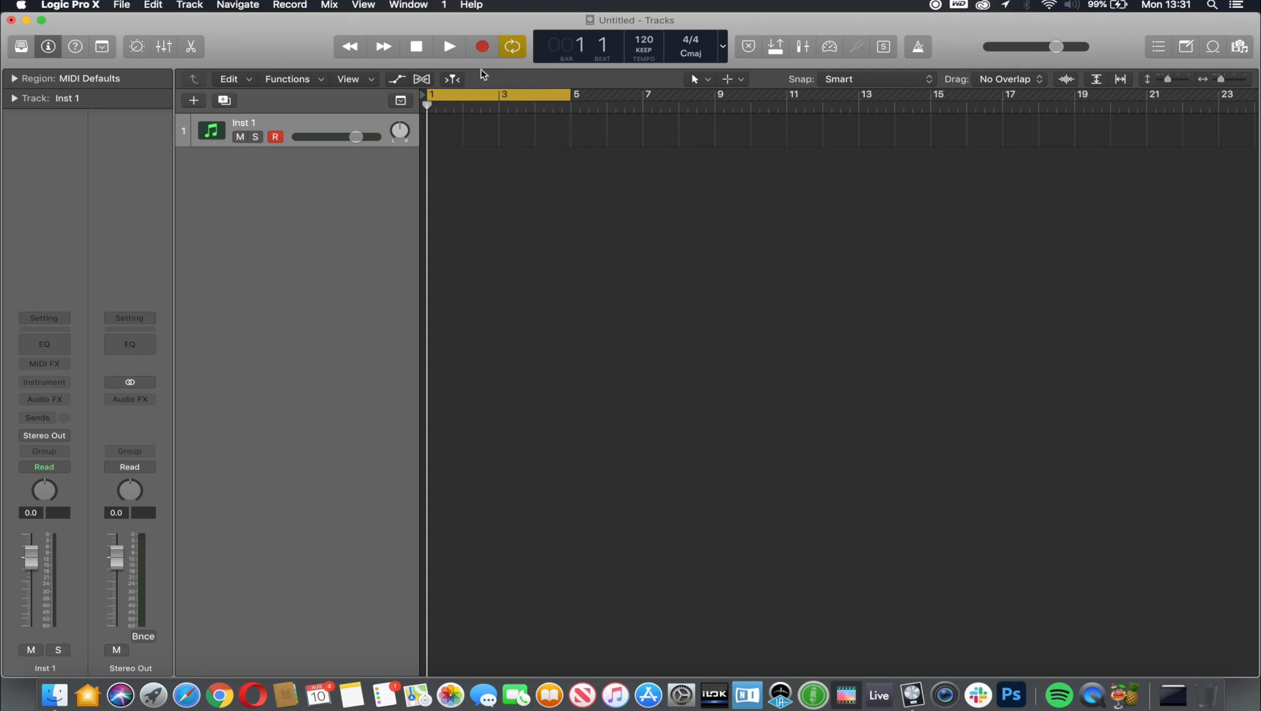
pyautogui.click(516, 53)
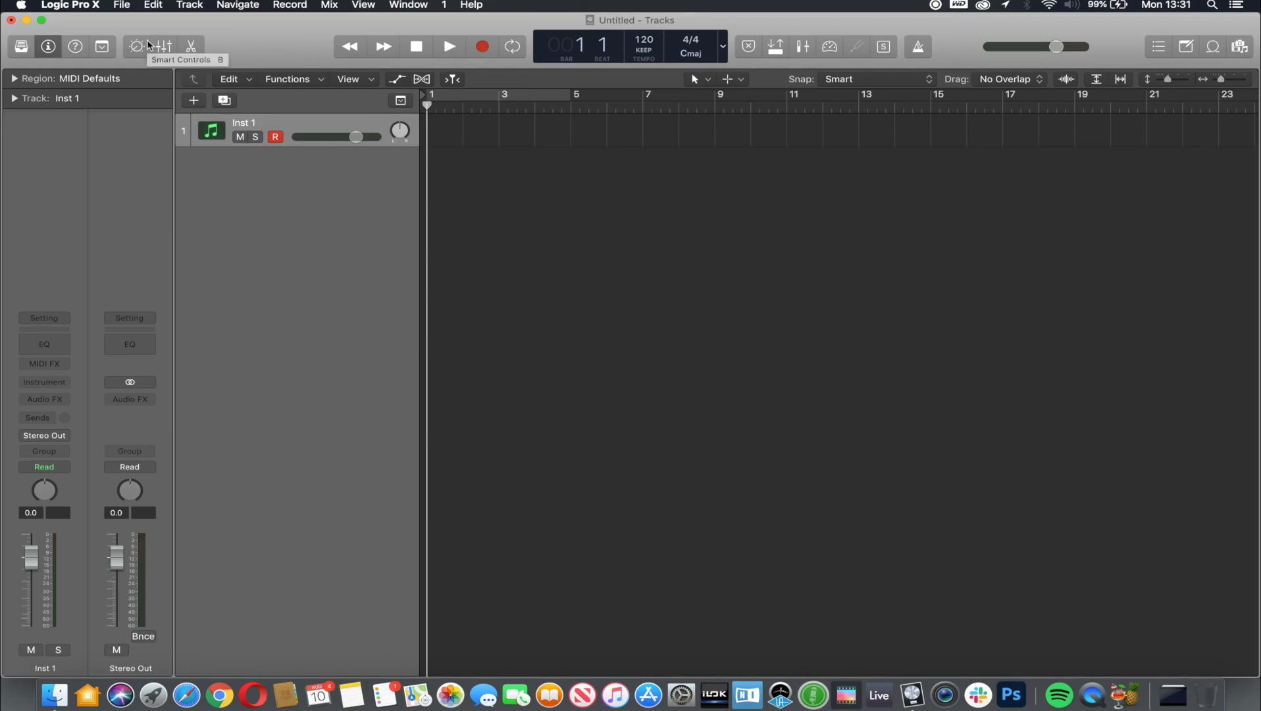
pyautogui.click(48, 50)
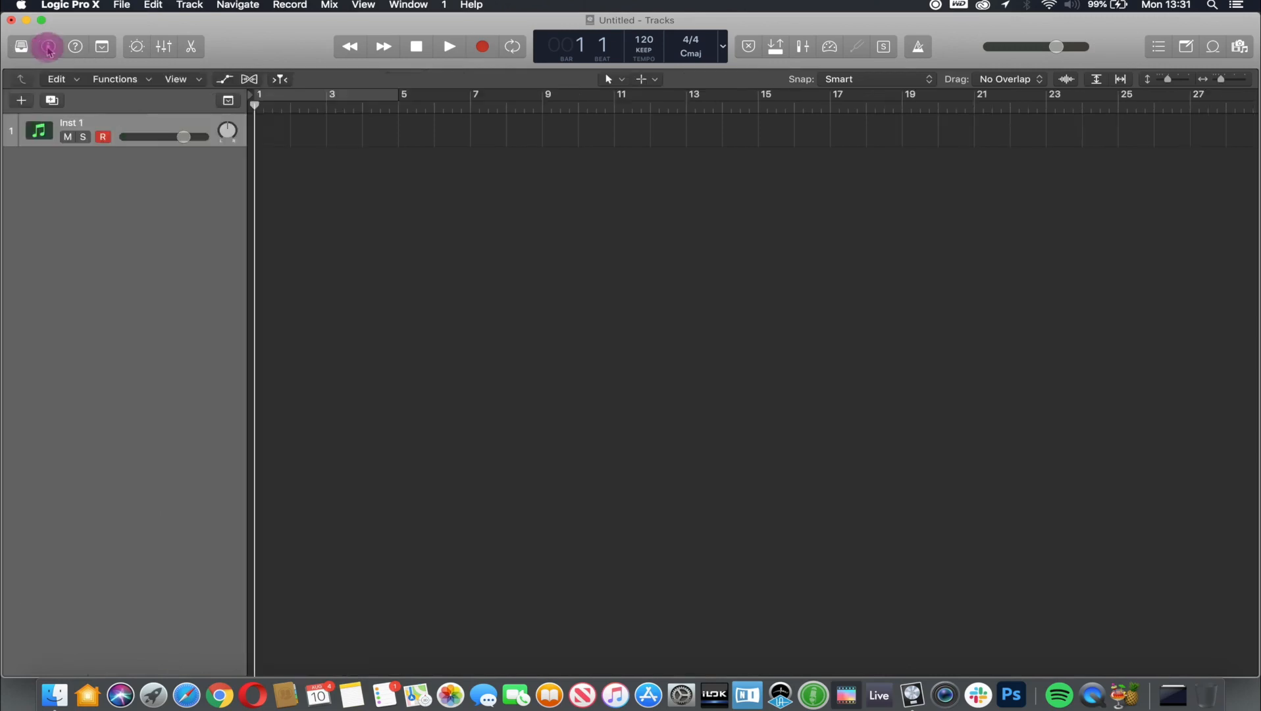
pyautogui.click(48, 50)
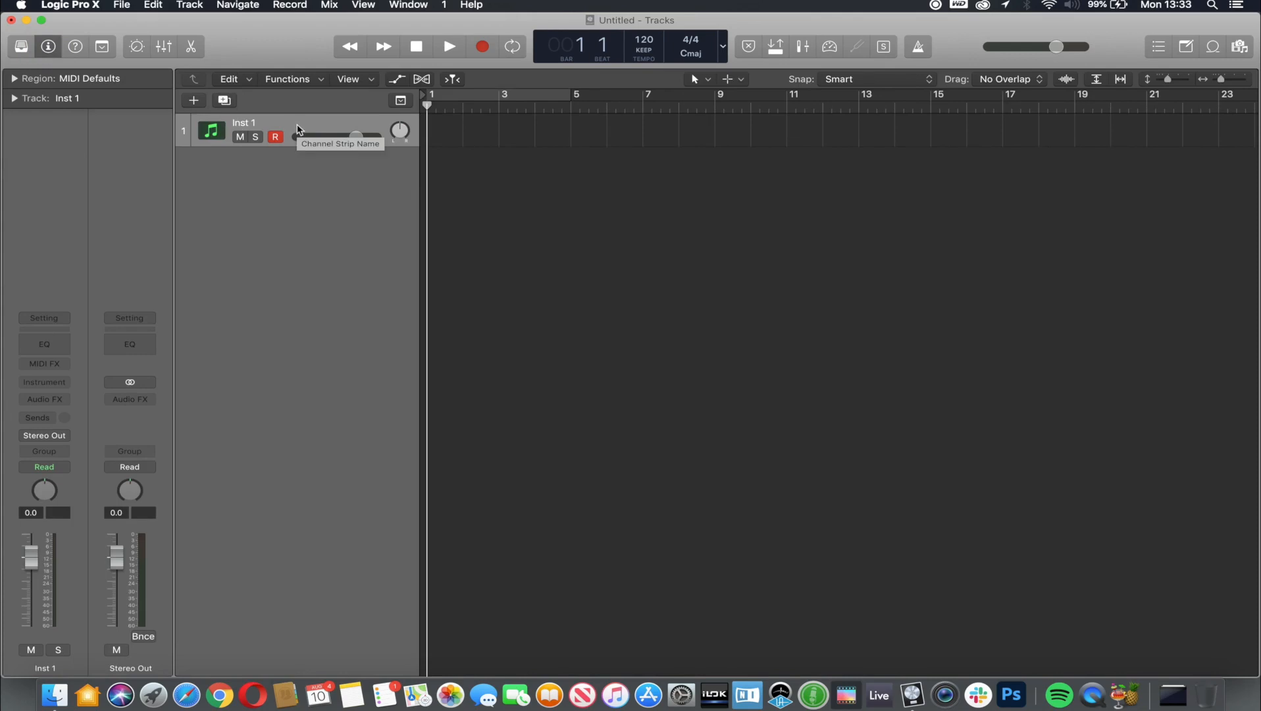
# Look over the Library's sound categories and the Quick Help coaching tips, closing each one after viewing.
pyautogui.click(25, 48)
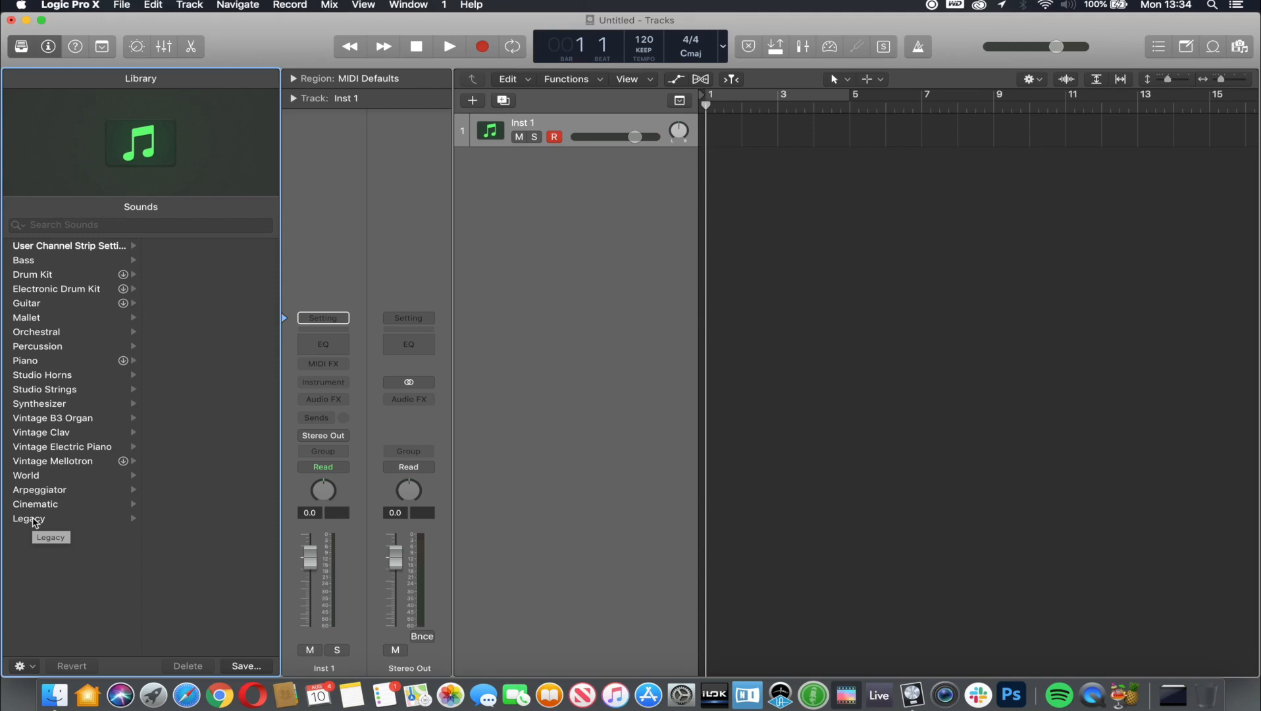
pyautogui.click(21, 46)
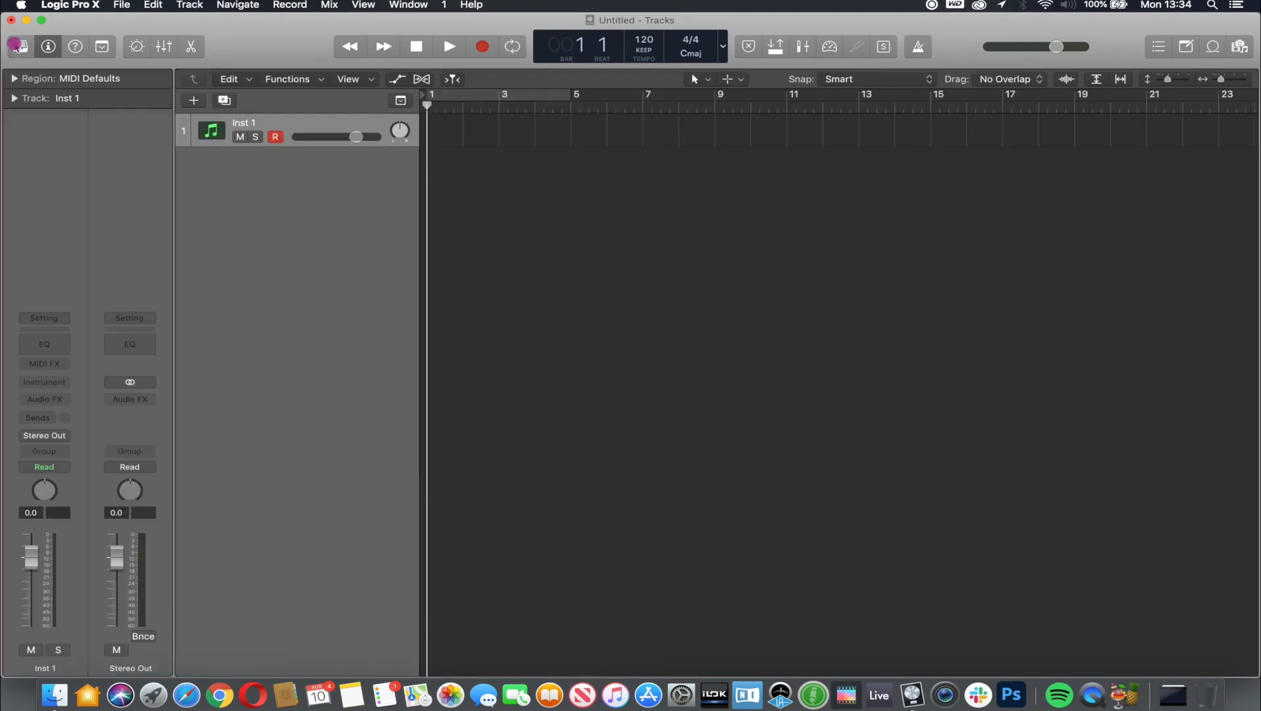
pyautogui.click(77, 45)
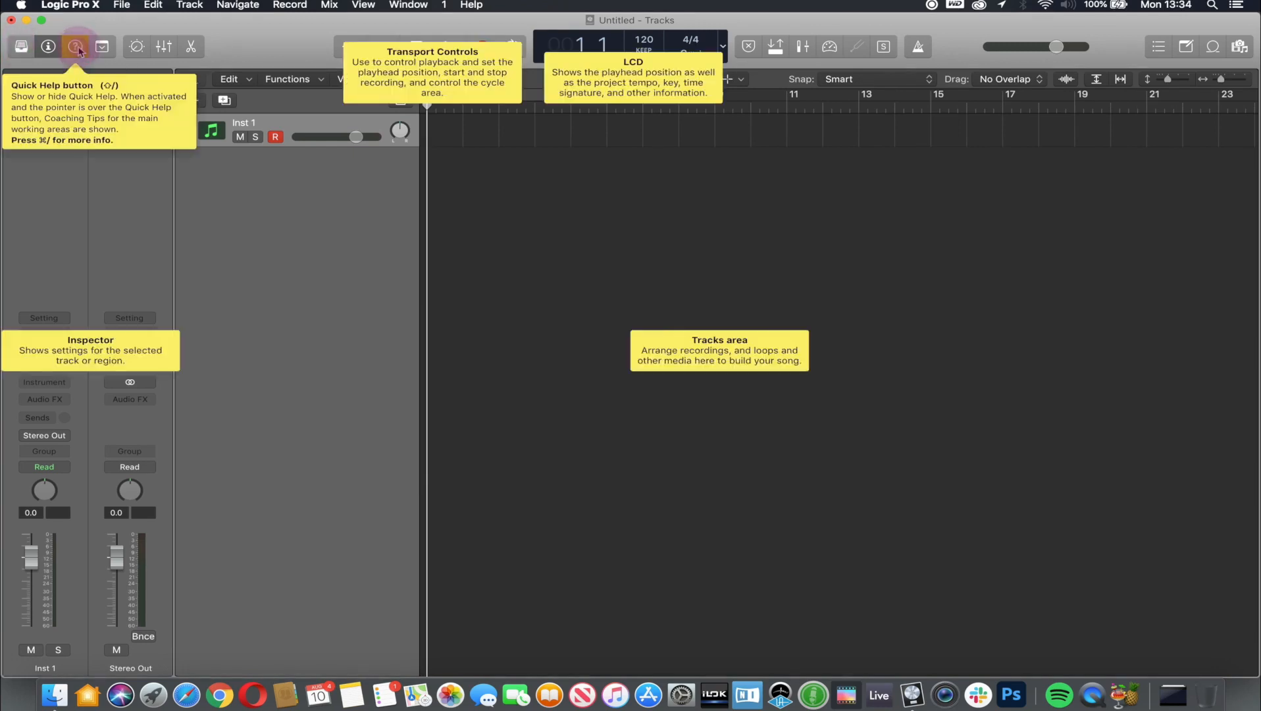
pyautogui.moveTo(81, 51)
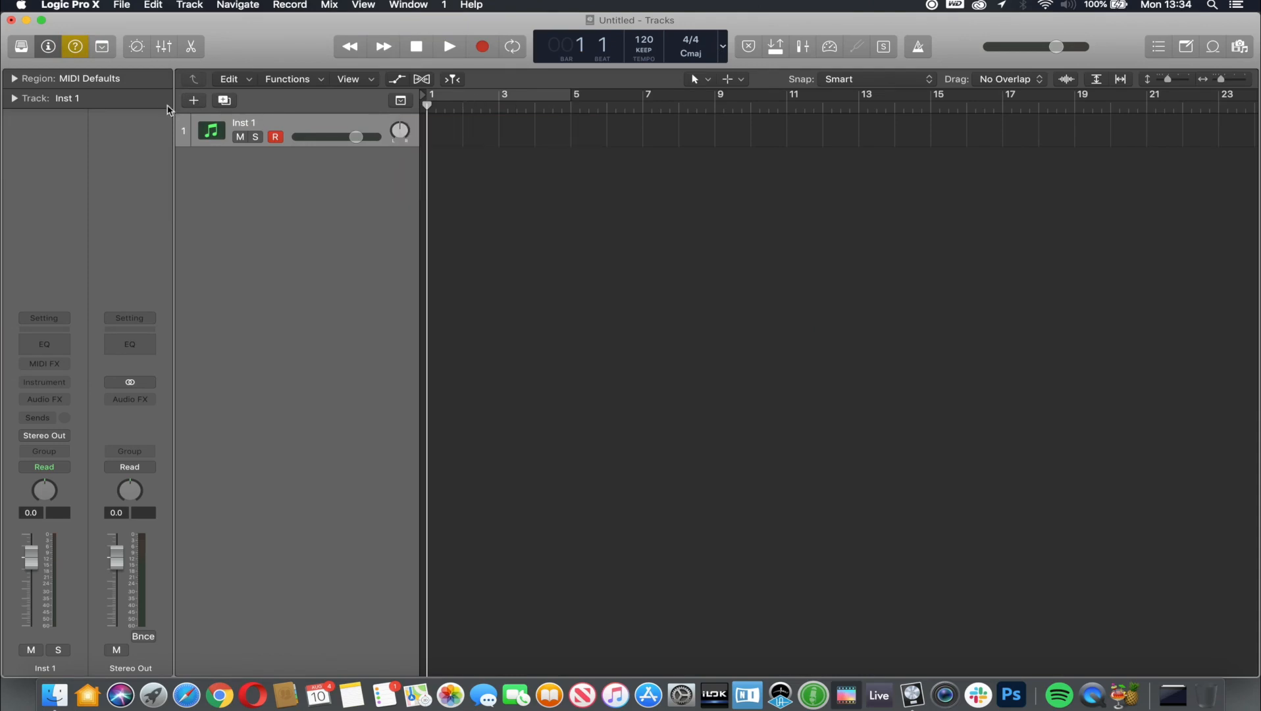
pyautogui.click(75, 46)
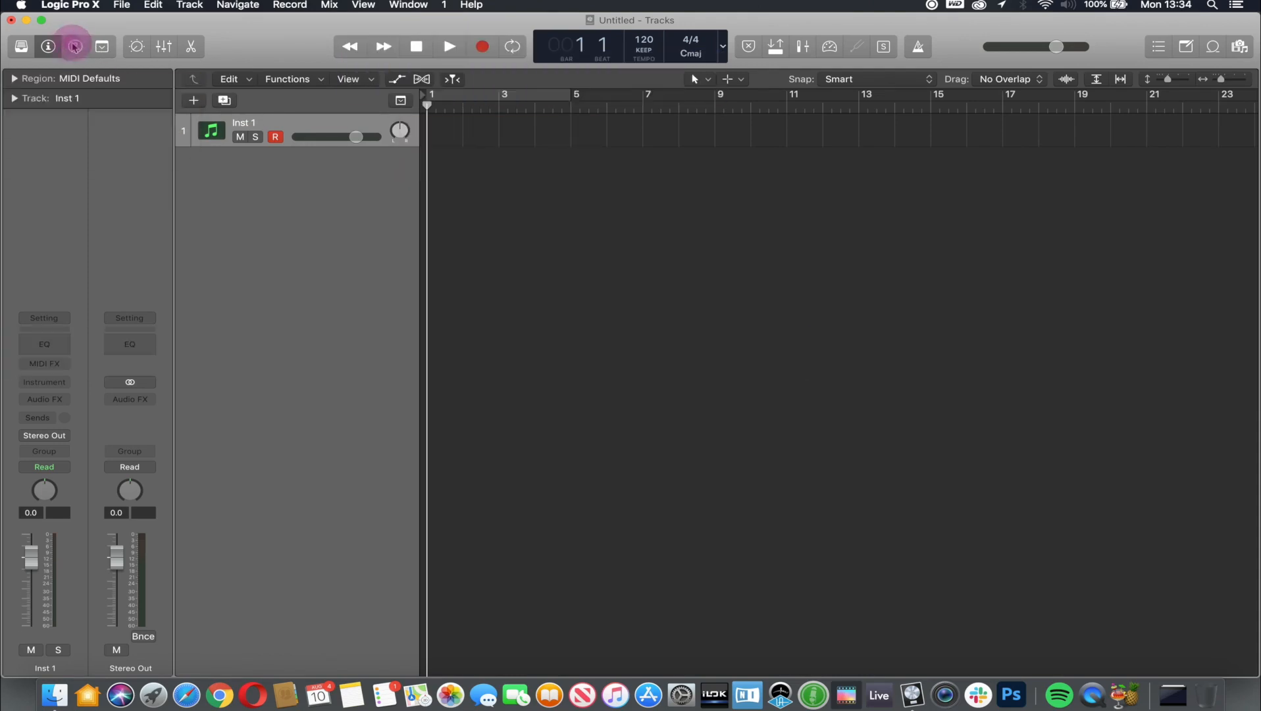
# Show the toolbar with its region and section editing commands above the tracks area.
pyautogui.click(102, 46)
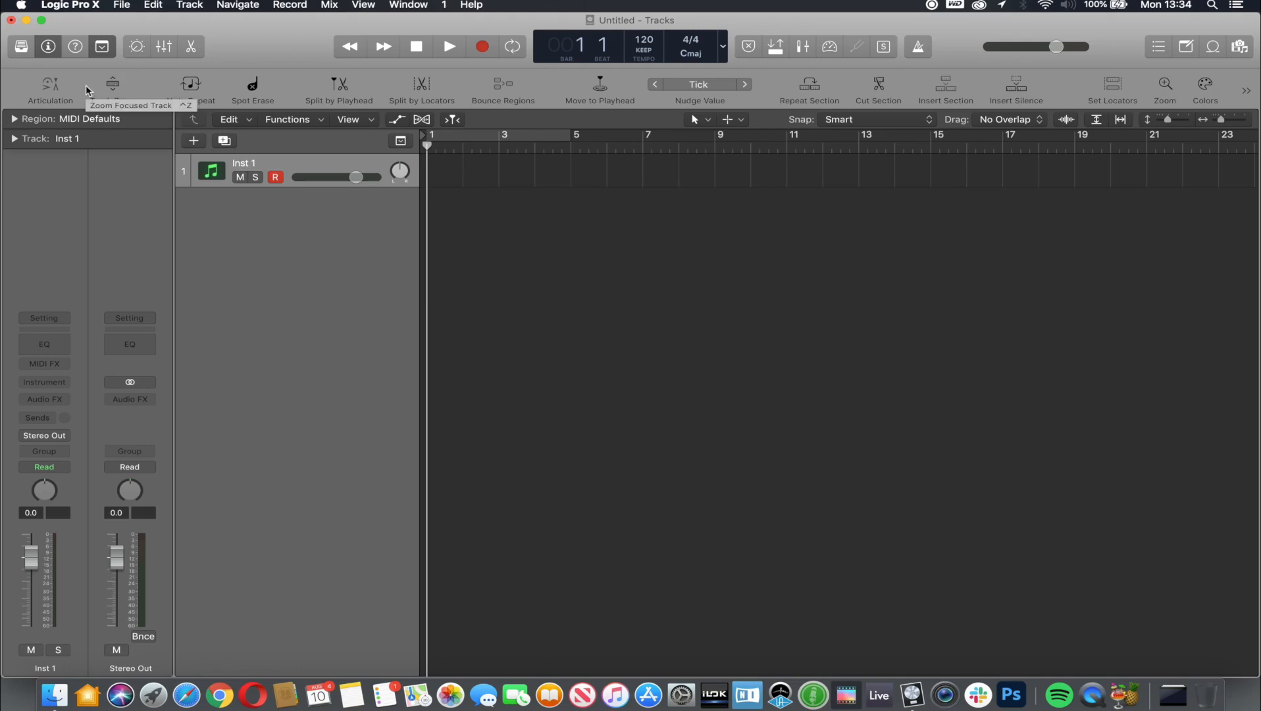
# Hide the toolbar, and view the Smart Controls and Mixer panes, closing each one after viewing.
pyautogui.click(102, 46)
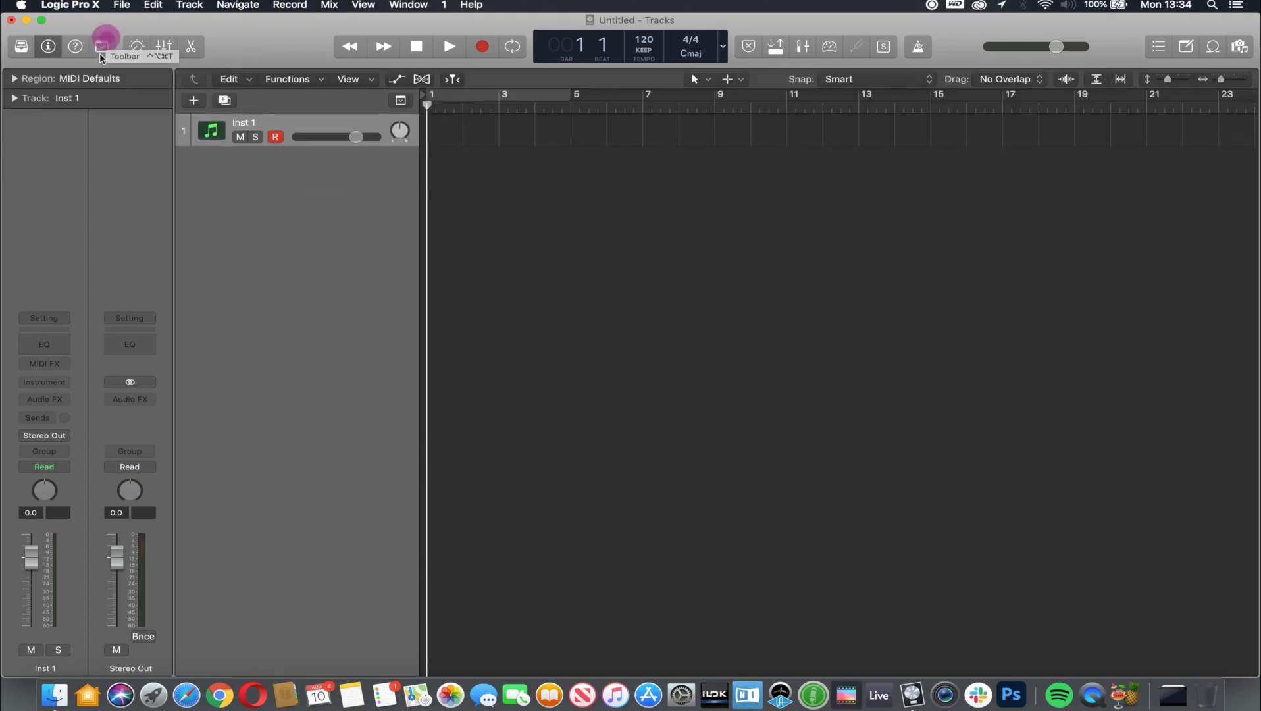
pyautogui.click(137, 46)
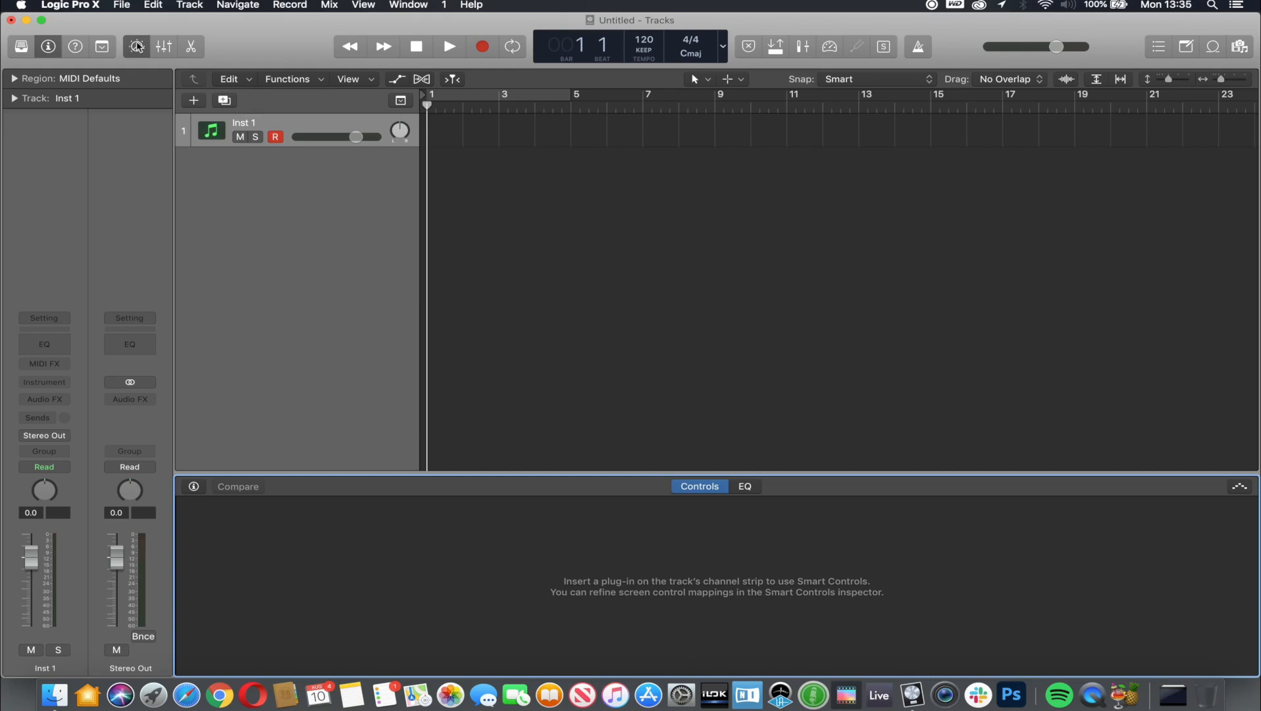
pyautogui.click(138, 46)
pyautogui.click(161, 47)
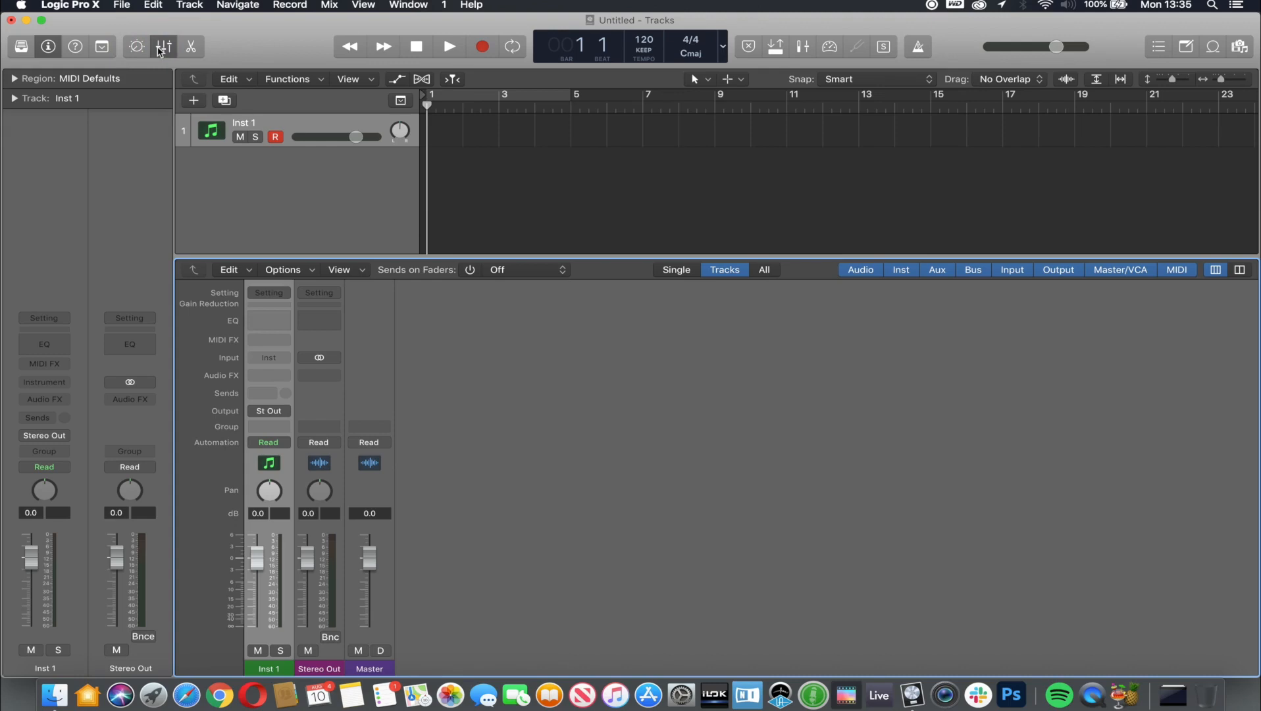
pyautogui.click(161, 49)
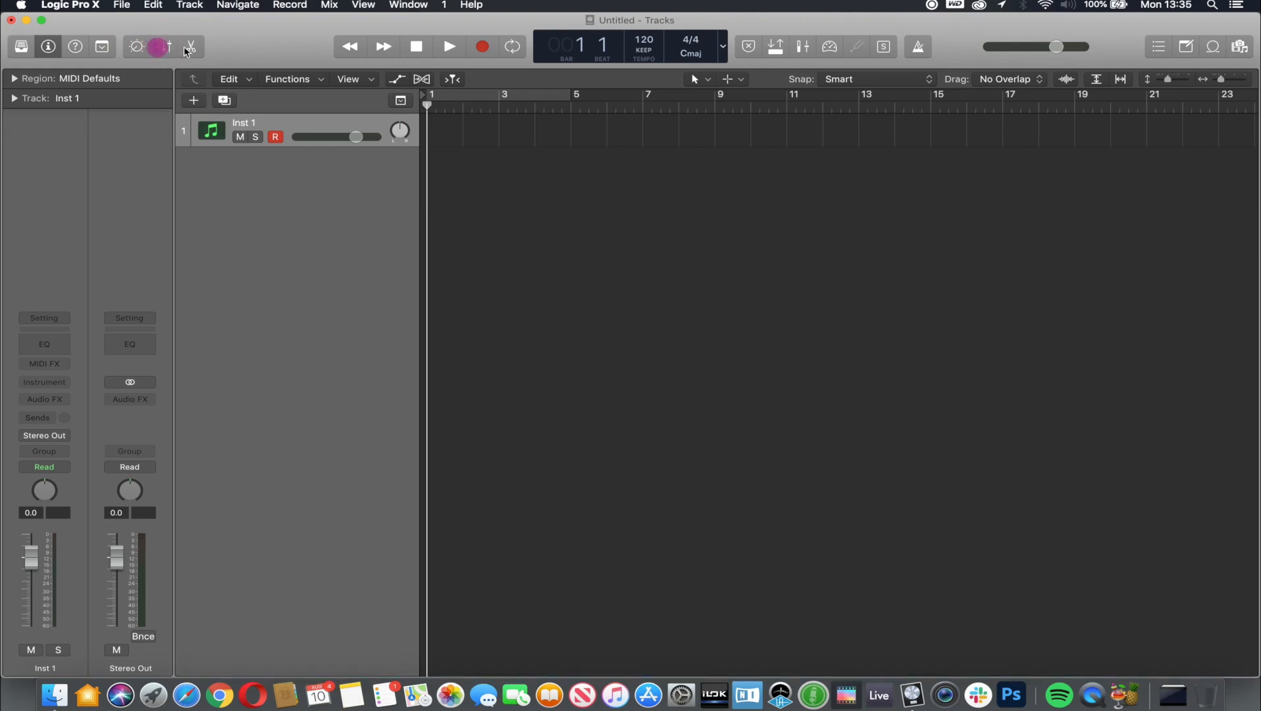
# Show the Piano Roll editor below the tracks, enlarge its pane to view it, and close the editor.
pyautogui.click(192, 47)
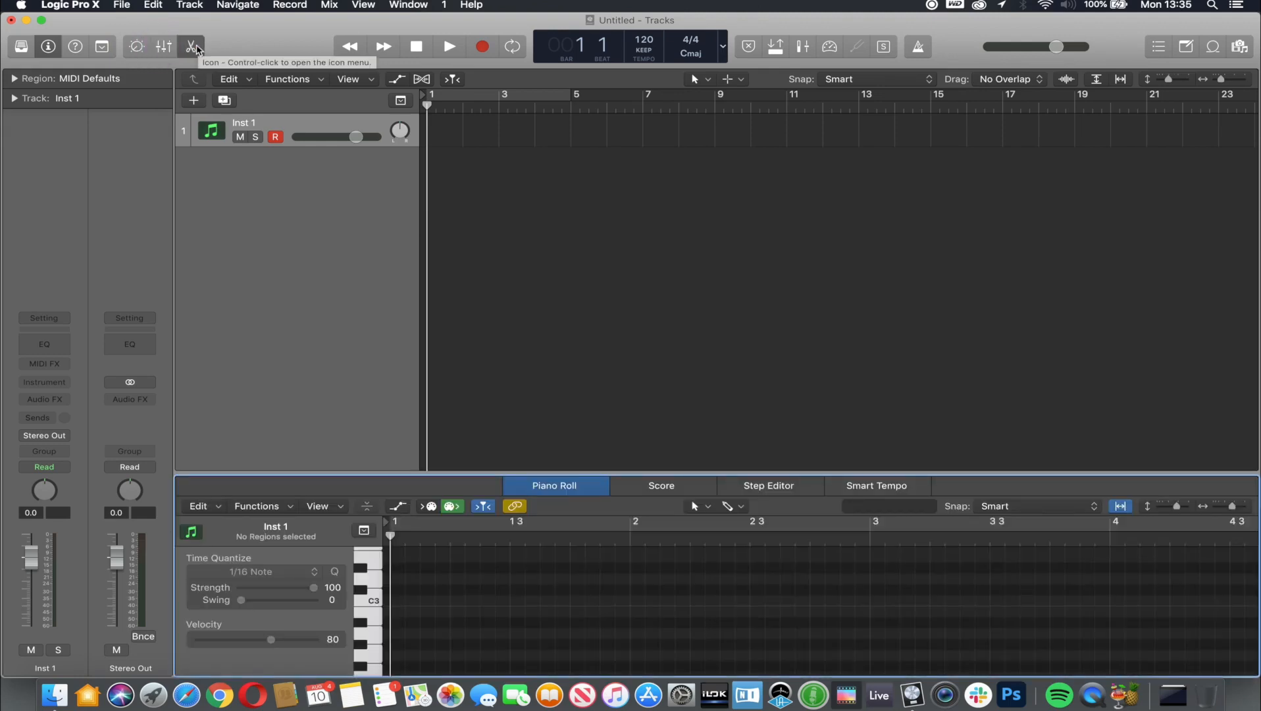
pyautogui.moveTo(640, 474); pyautogui.dragTo(640, 297)
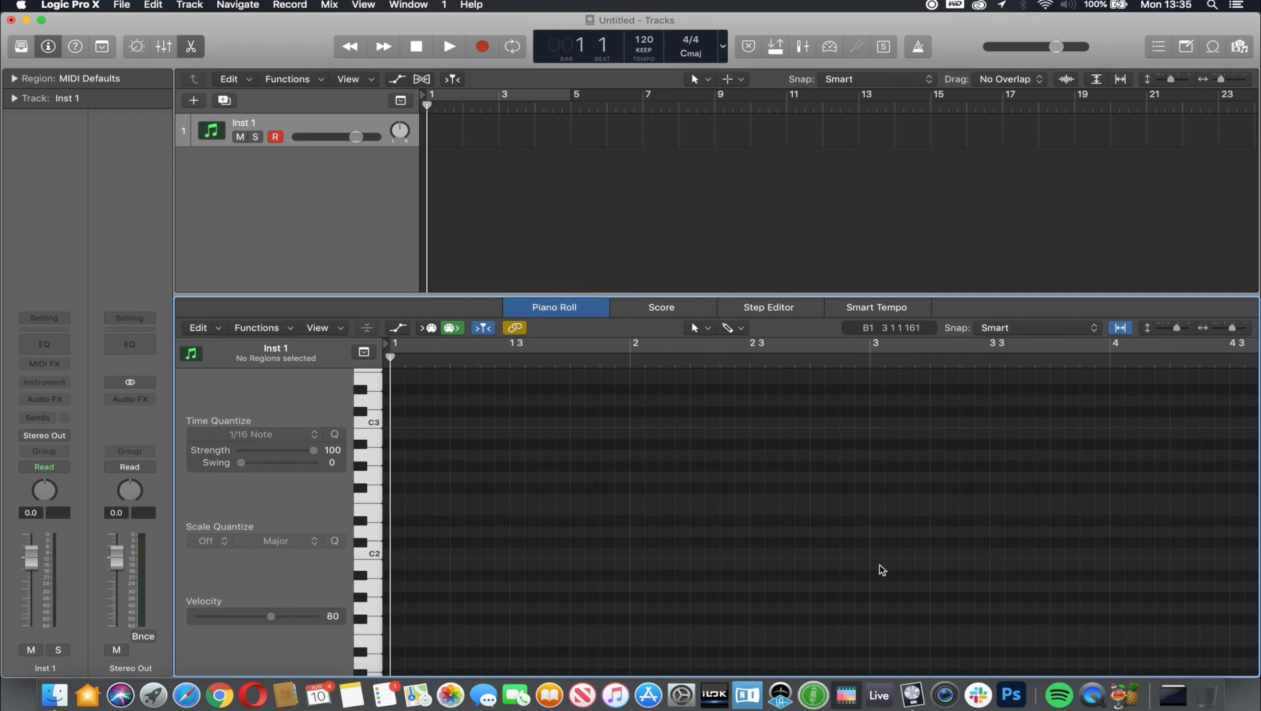
pyautogui.click(193, 46)
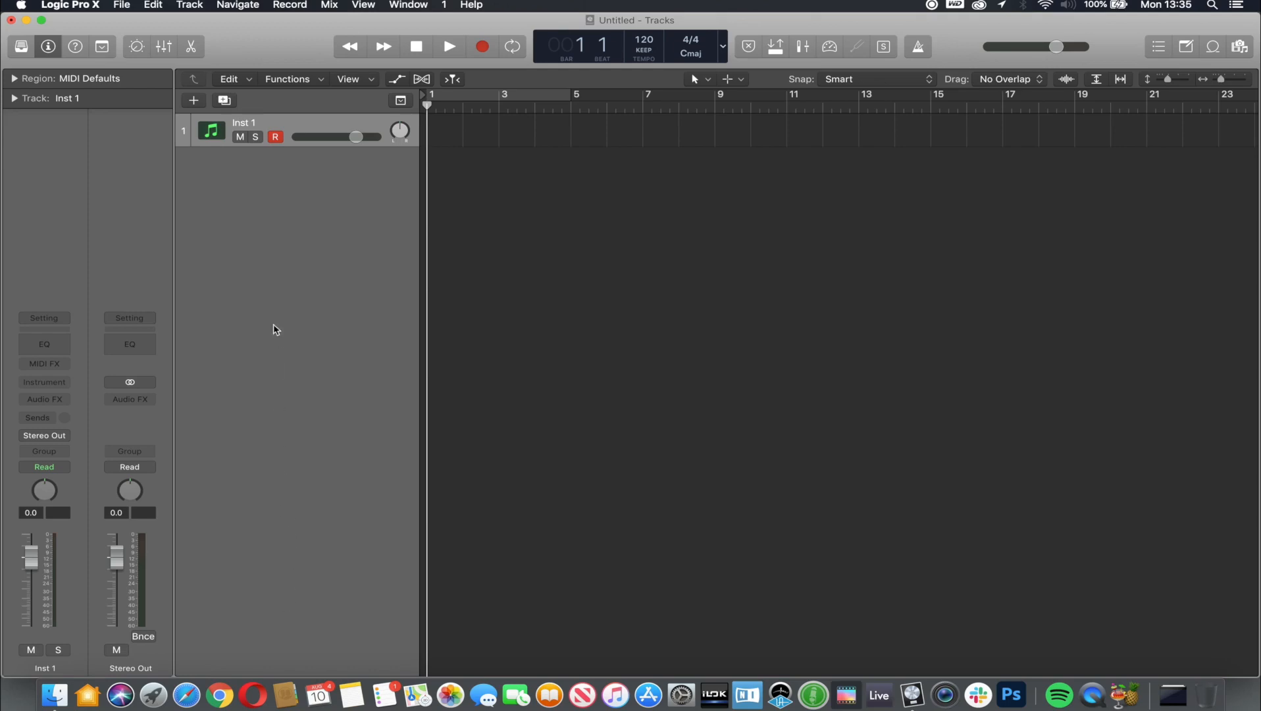
pyautogui.moveTo(435, 119); pyautogui.dragTo(473, 163)
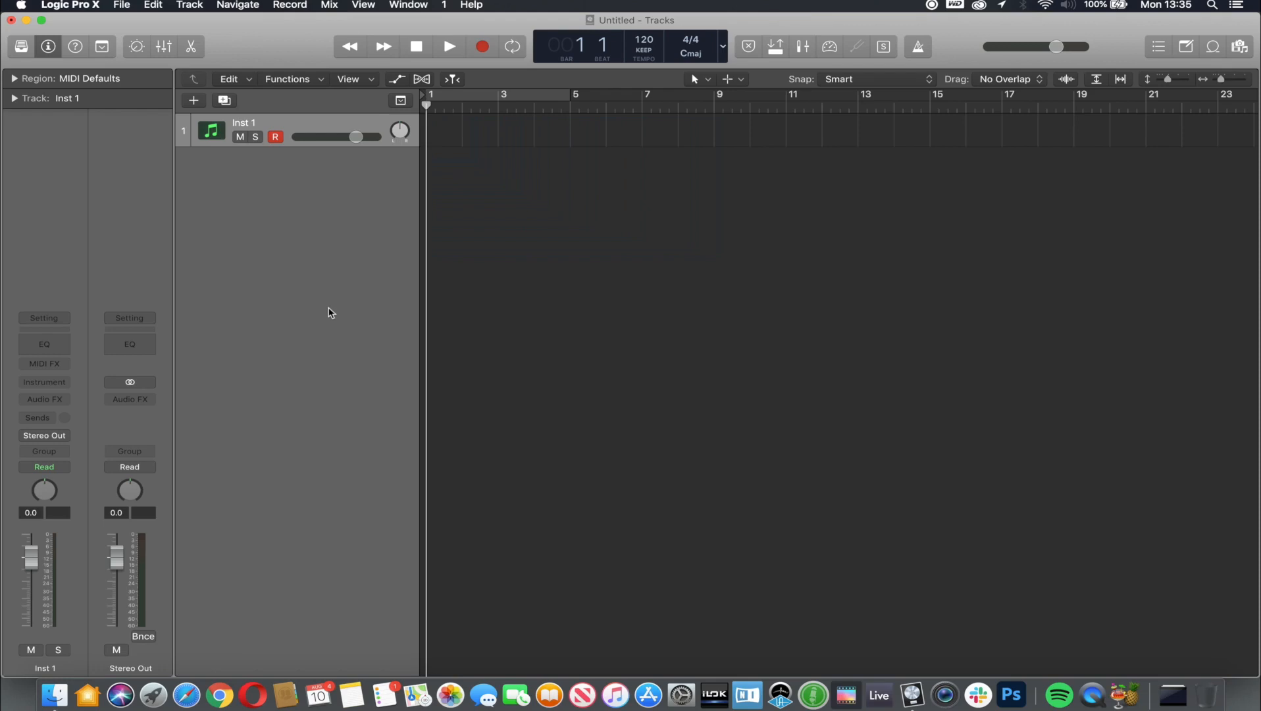
pyautogui.click(315, 292)
# Load the stereo Vintage Electric Piano as the instrument of the Inst 1 track and hide its plug-in window.
pyautogui.click(65, 383)
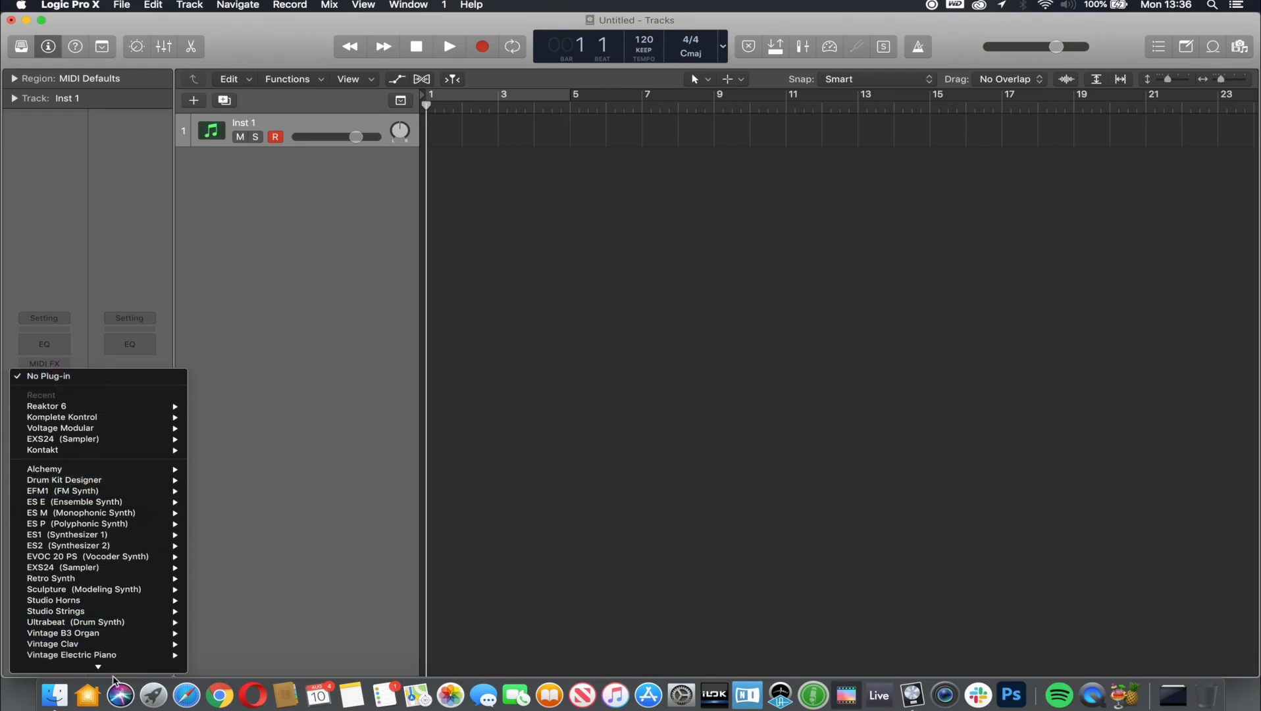
pyautogui.scroll(-3, 99, 606)
pyautogui.moveTo(129, 607)
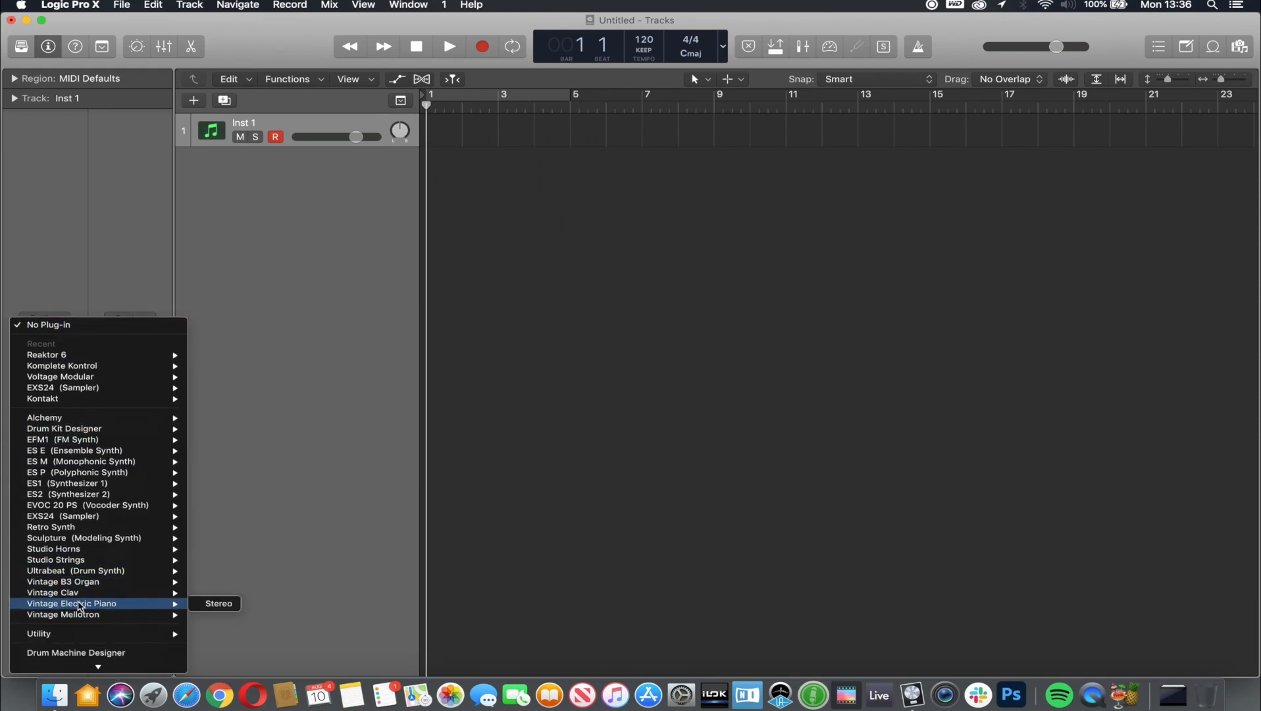
pyautogui.click(223, 606)
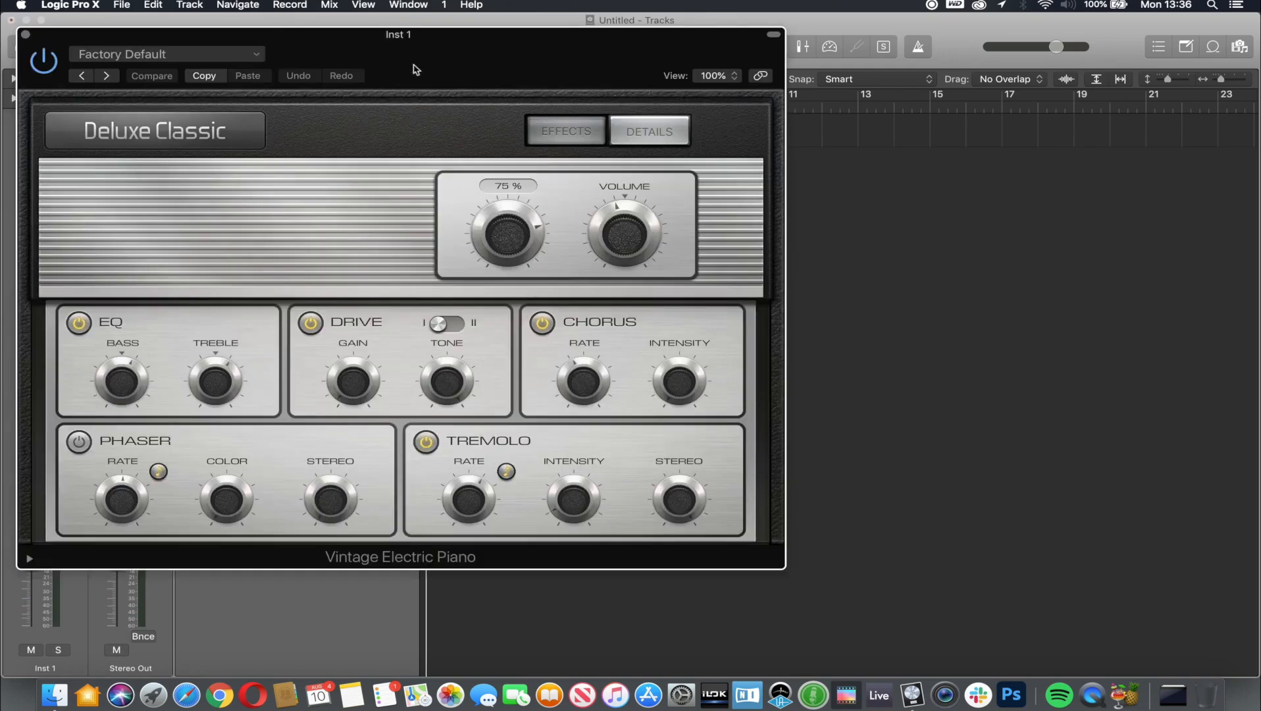
pyautogui.moveTo(417, 62); pyautogui.dragTo(842, 161)
pyautogui.press('v')
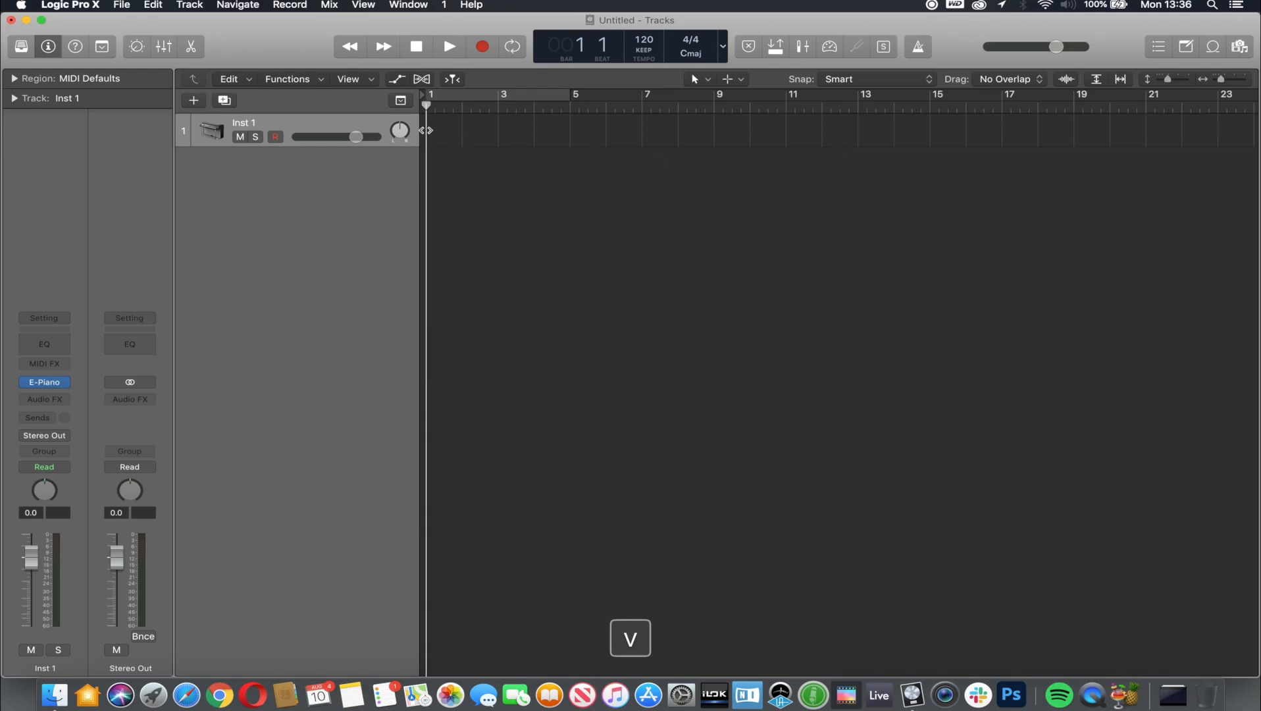
# Rename the instrument track as Piano and check its channel strip in the Mixer, closing the Mixer again.
pyautogui.doubleClick(238, 122)
pyautogui.write('Piano')
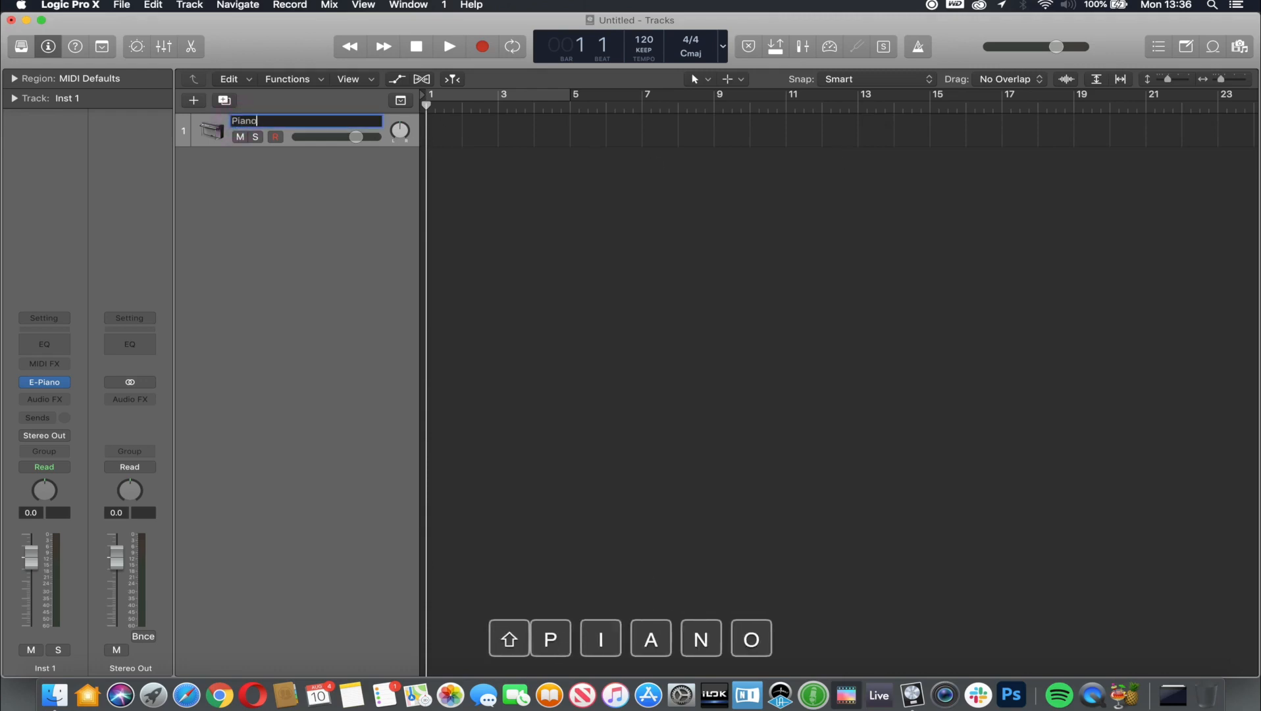
pyautogui.press('Return')
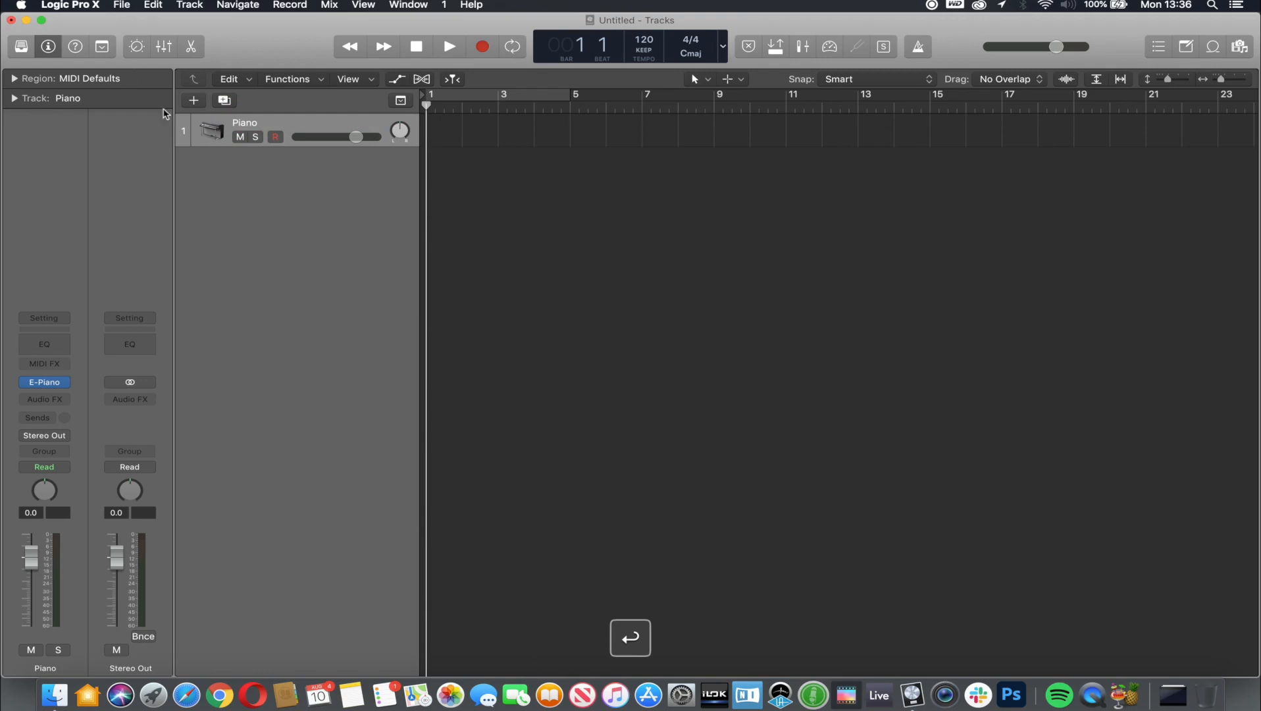
pyautogui.press('x')
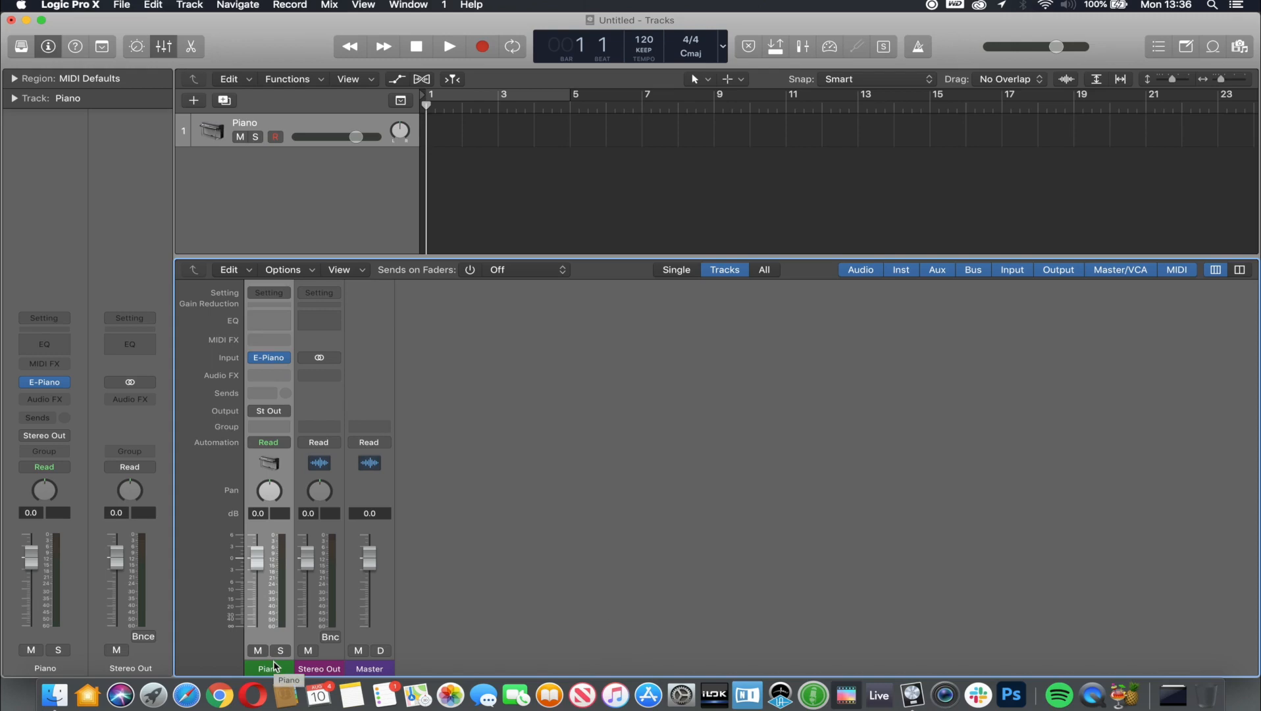
pyautogui.press('x')
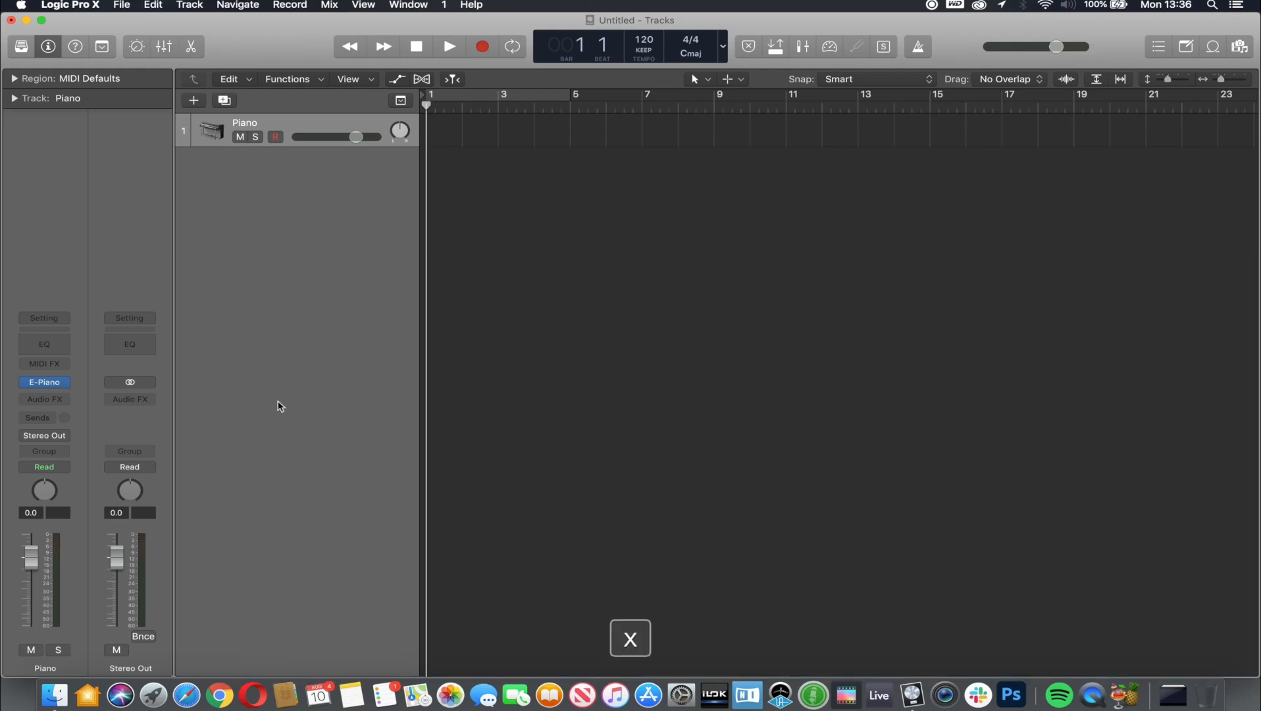
# Start adding a new track and review the options for Software Instrument, External MIDI, Audio, Guitar or Bass, and Drummer tracks.
pyautogui.click(197, 104)
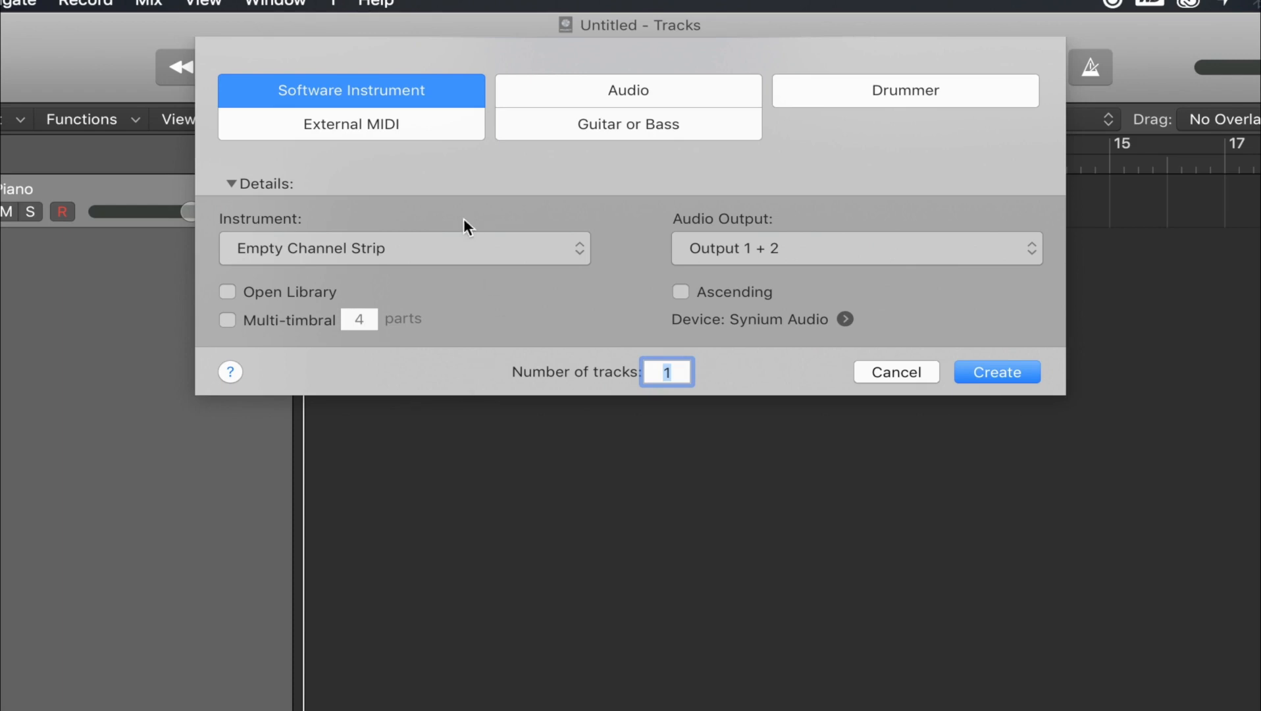
pyautogui.click(430, 91)
pyautogui.click(337, 126)
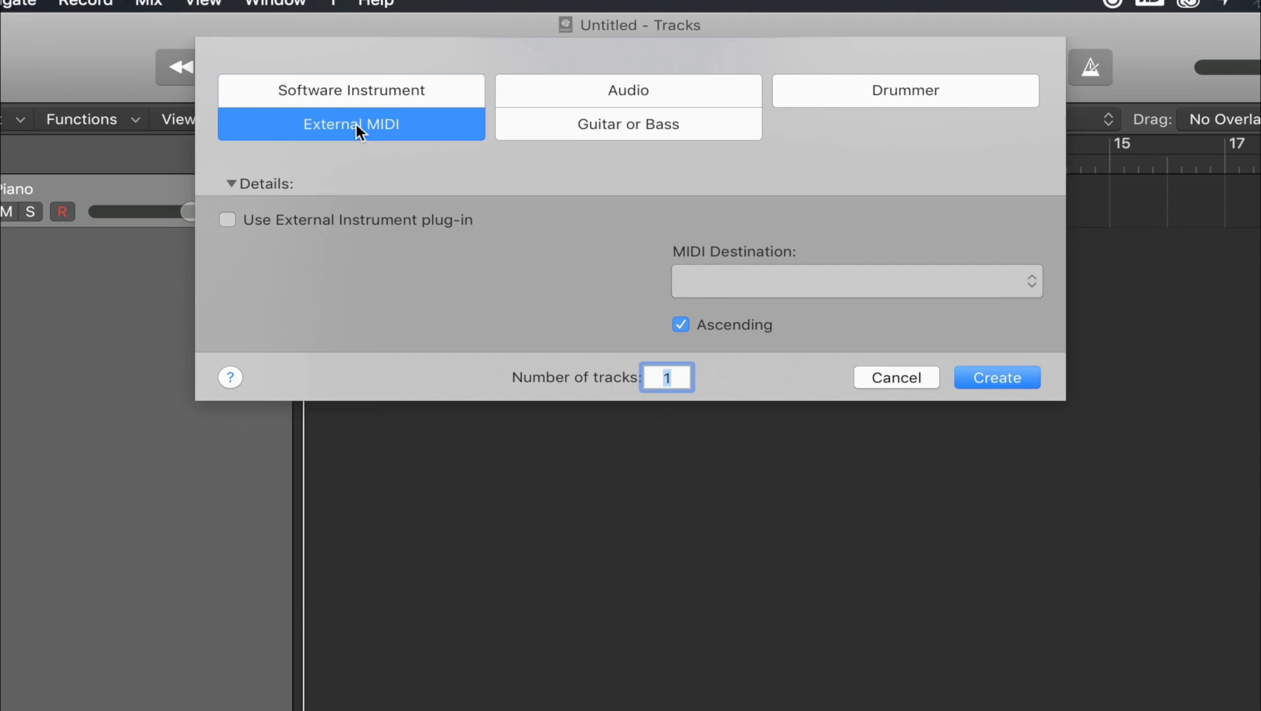
pyautogui.click(691, 100)
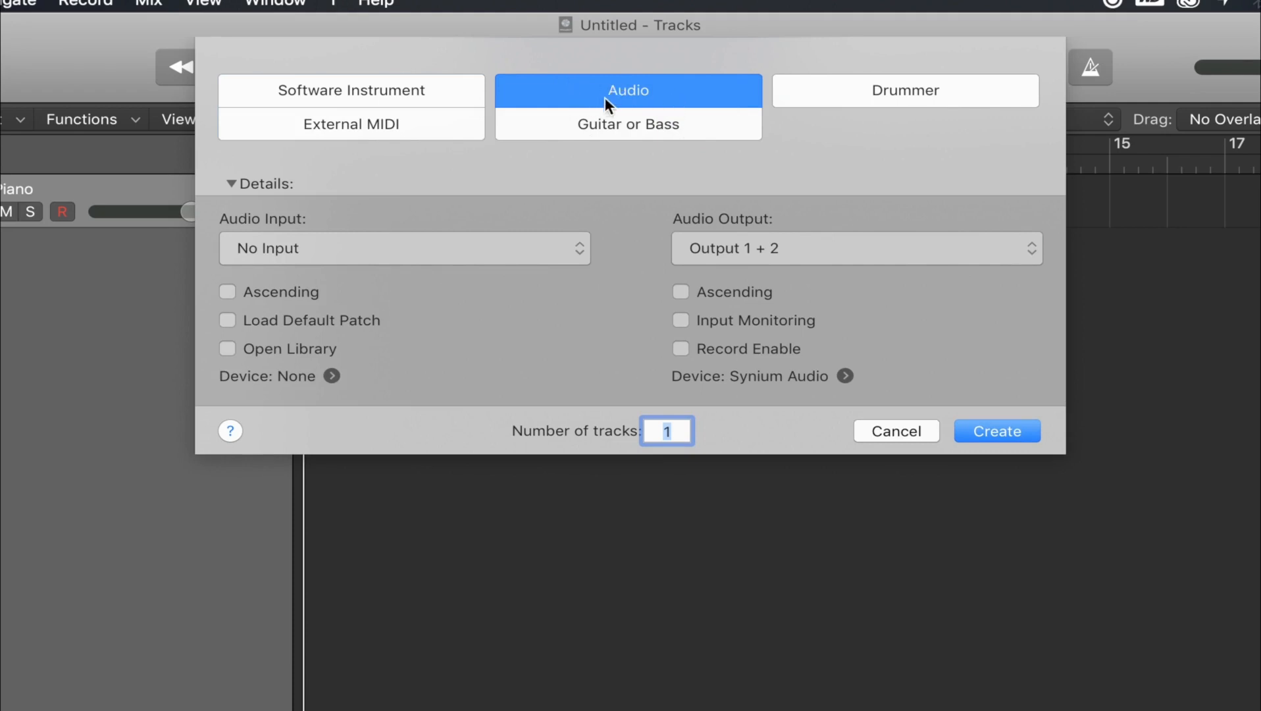
pyautogui.click(670, 132)
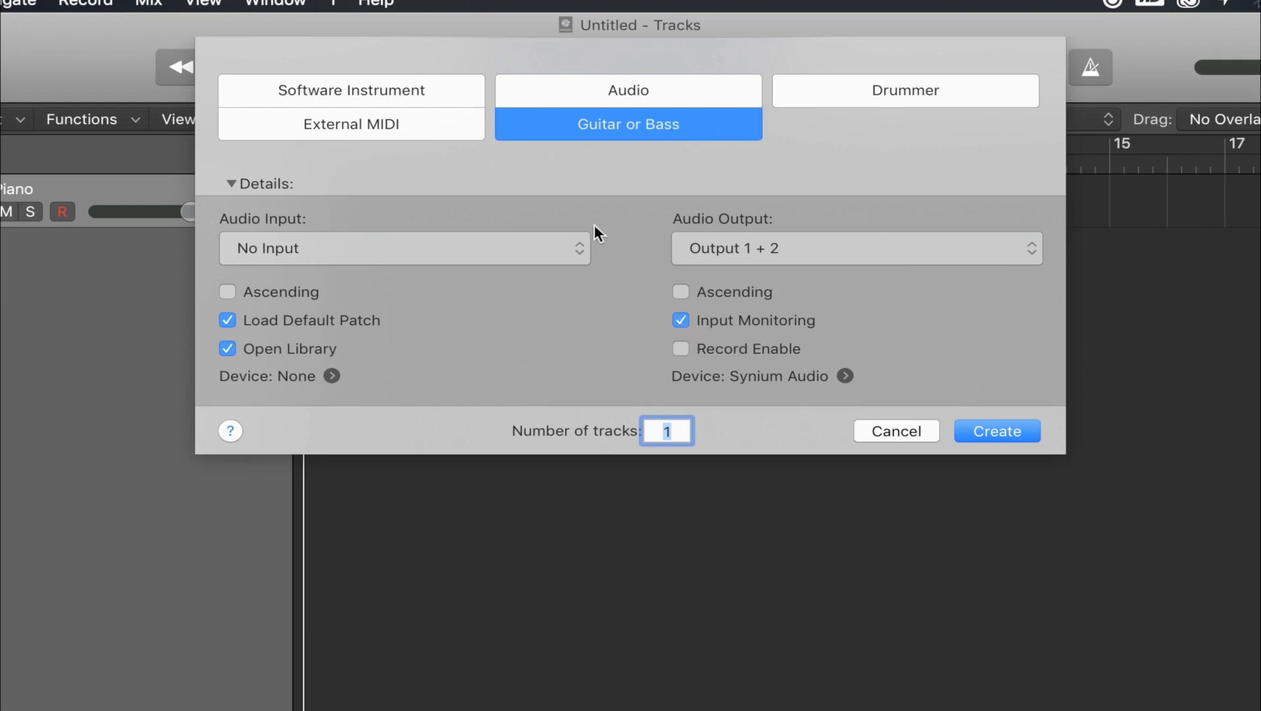
pyautogui.click(847, 94)
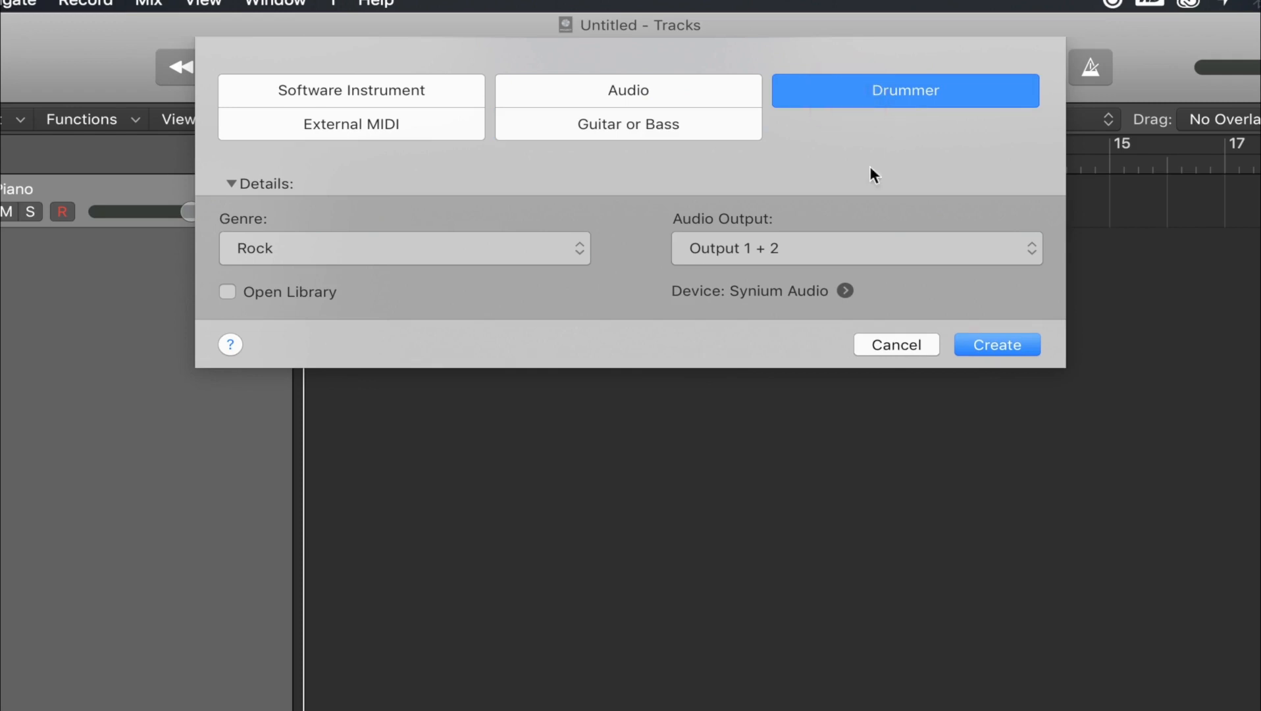
# Create one Audio track with No Input and Output 1 + 2, and name it Sample.
pyautogui.click(650, 86)
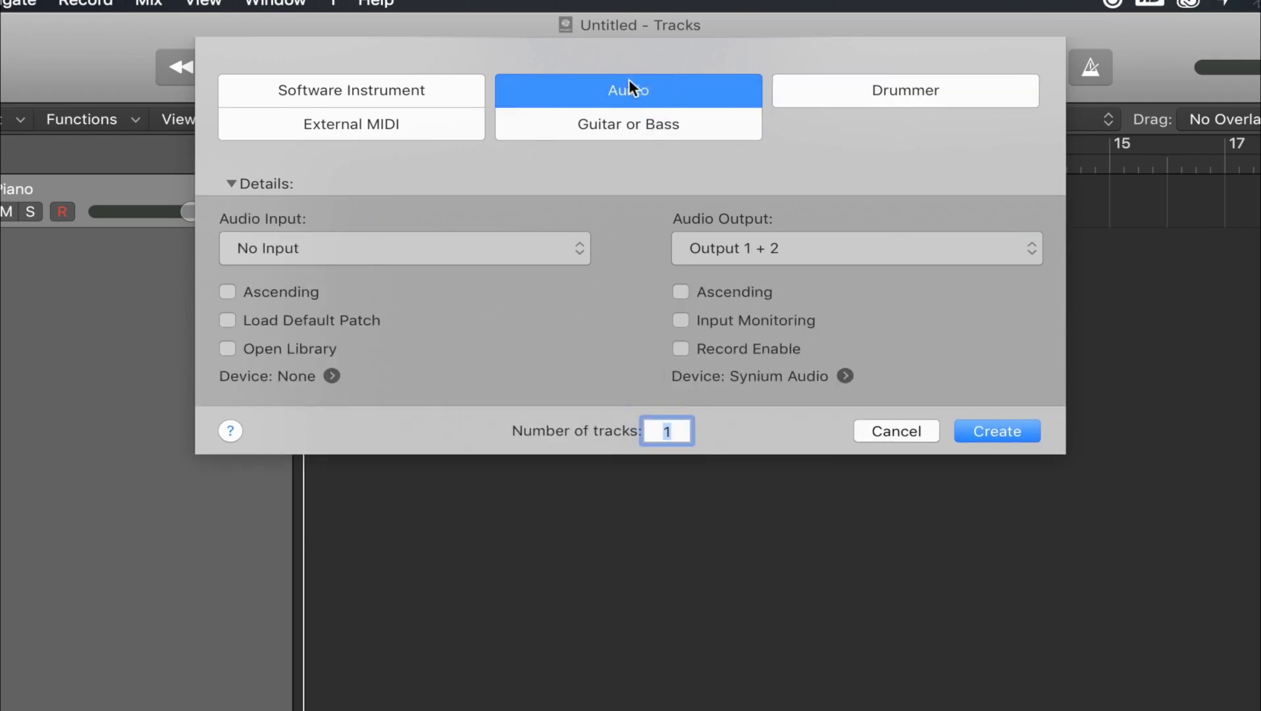
pyautogui.click(991, 431)
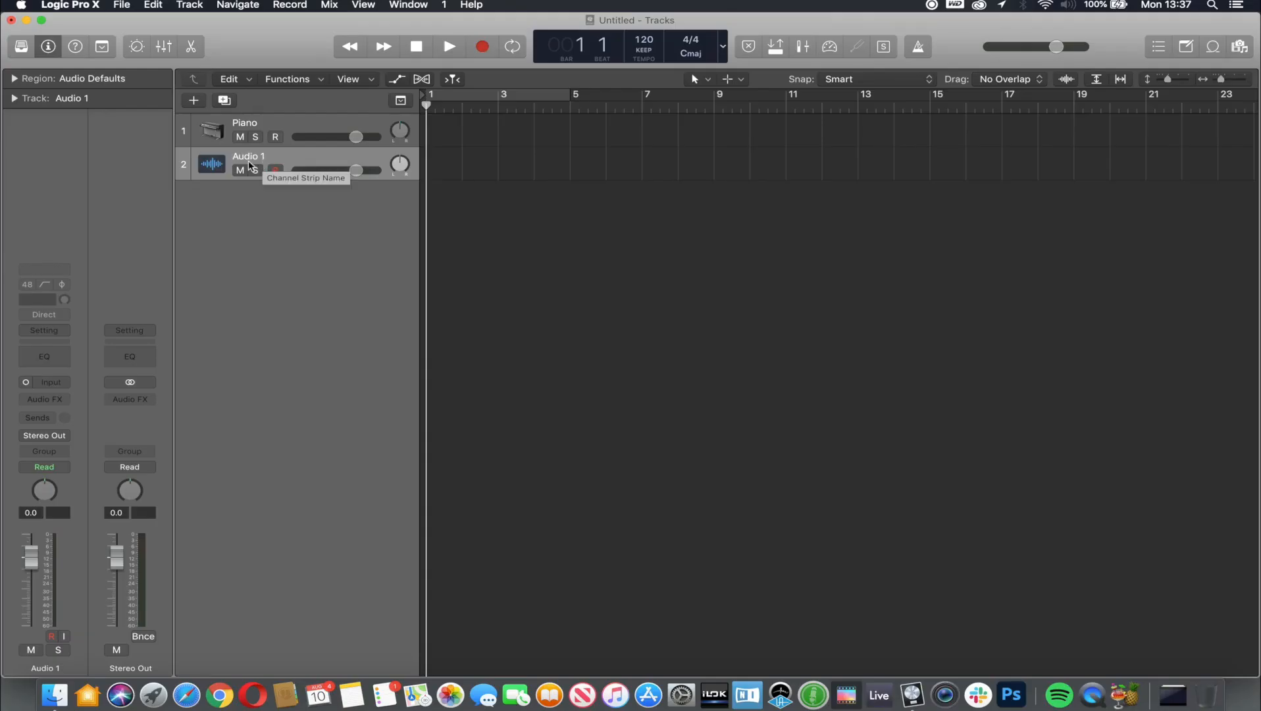
pyautogui.doubleClick(264, 161)
pyautogui.write('Sample')
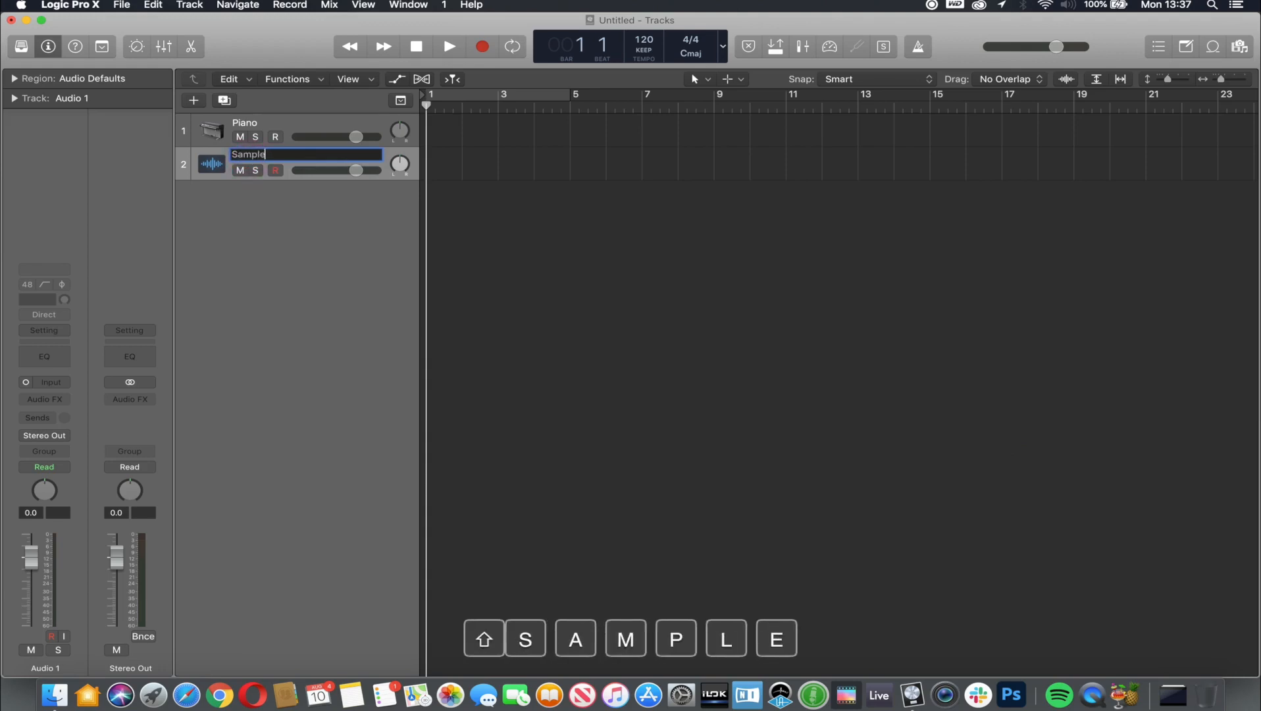
pyautogui.press('Return')
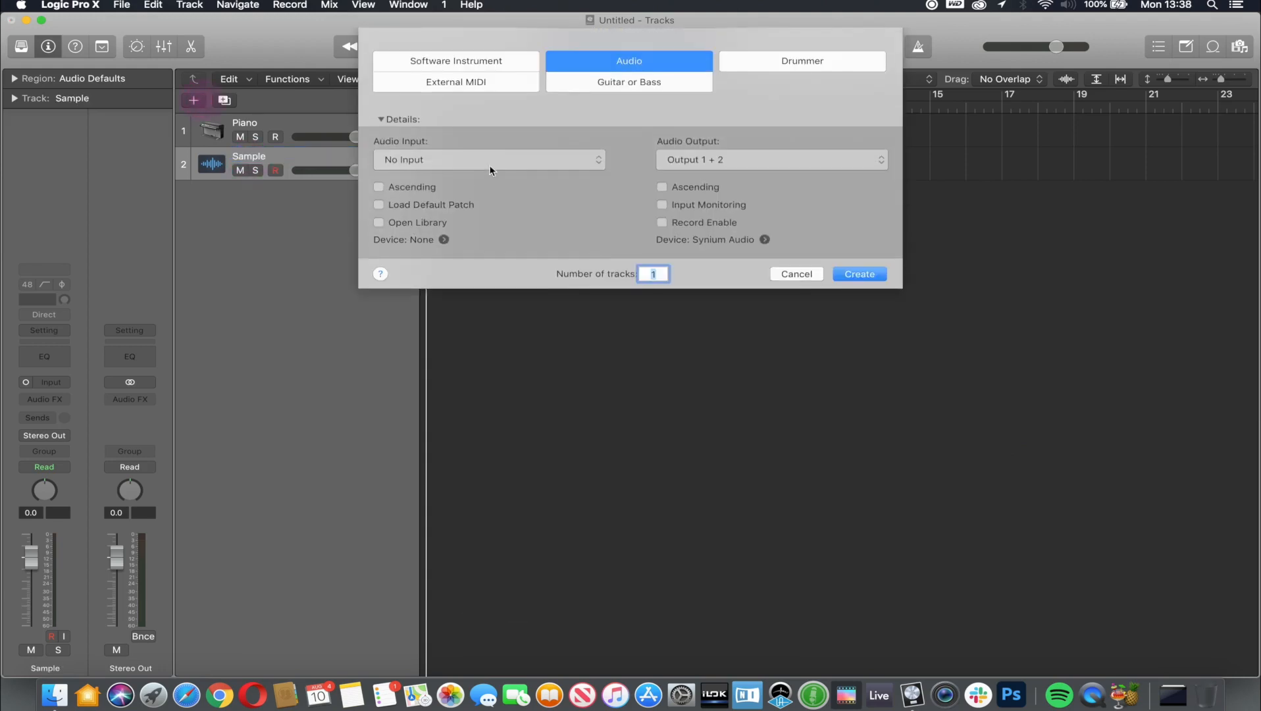
# Add a Drummer track with the Hip Hop genre and Output 1 + 2.
pyautogui.click(837, 64)
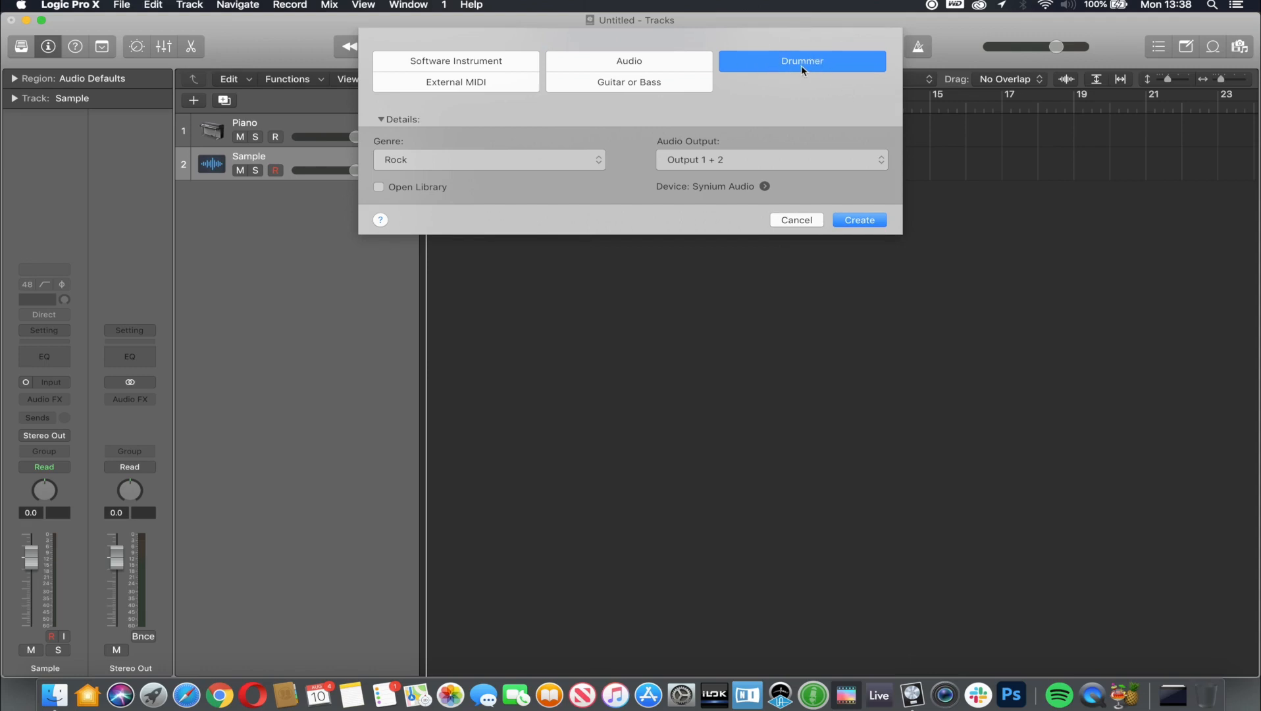
pyautogui.click(551, 161)
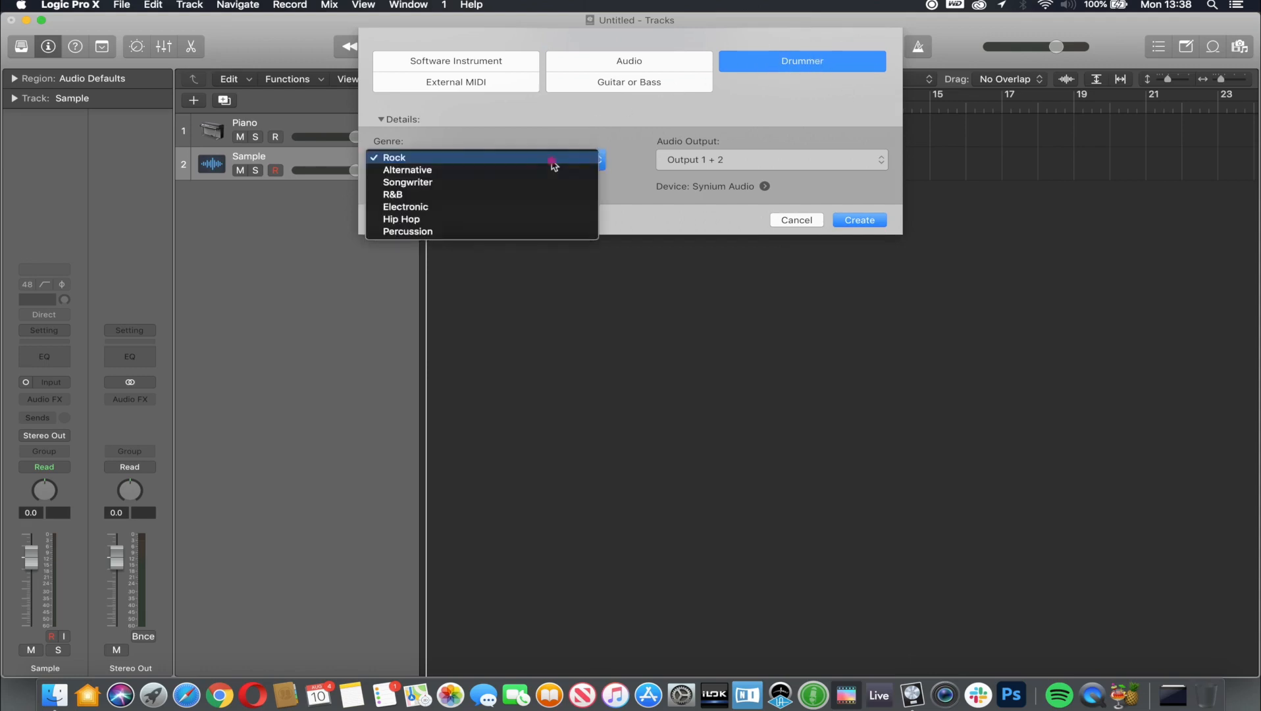
pyautogui.click(547, 220)
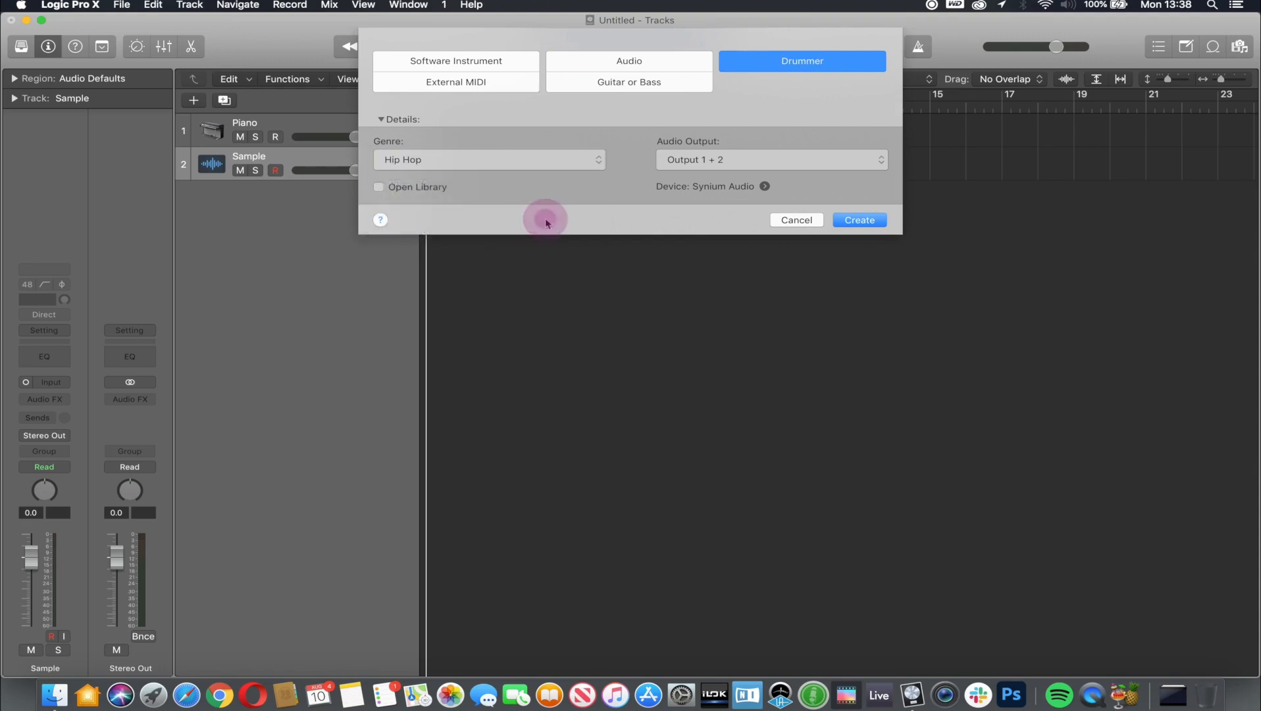
pyautogui.click(861, 221)
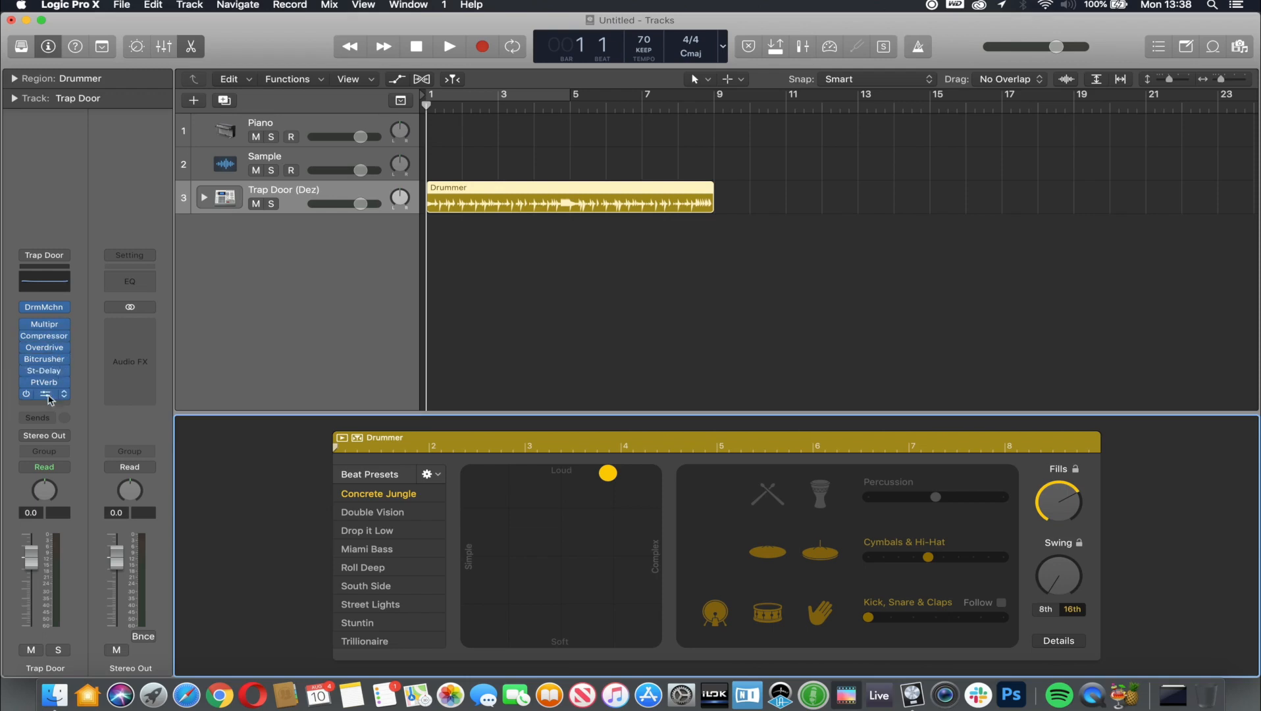
pyautogui.click(48, 399)
# Try the Drummer's XY pad at several simple/complex and soft/loud extremes, leaving the puck in the loud and complex area.
pyautogui.moveTo(611, 476); pyautogui.dragTo(526, 556)
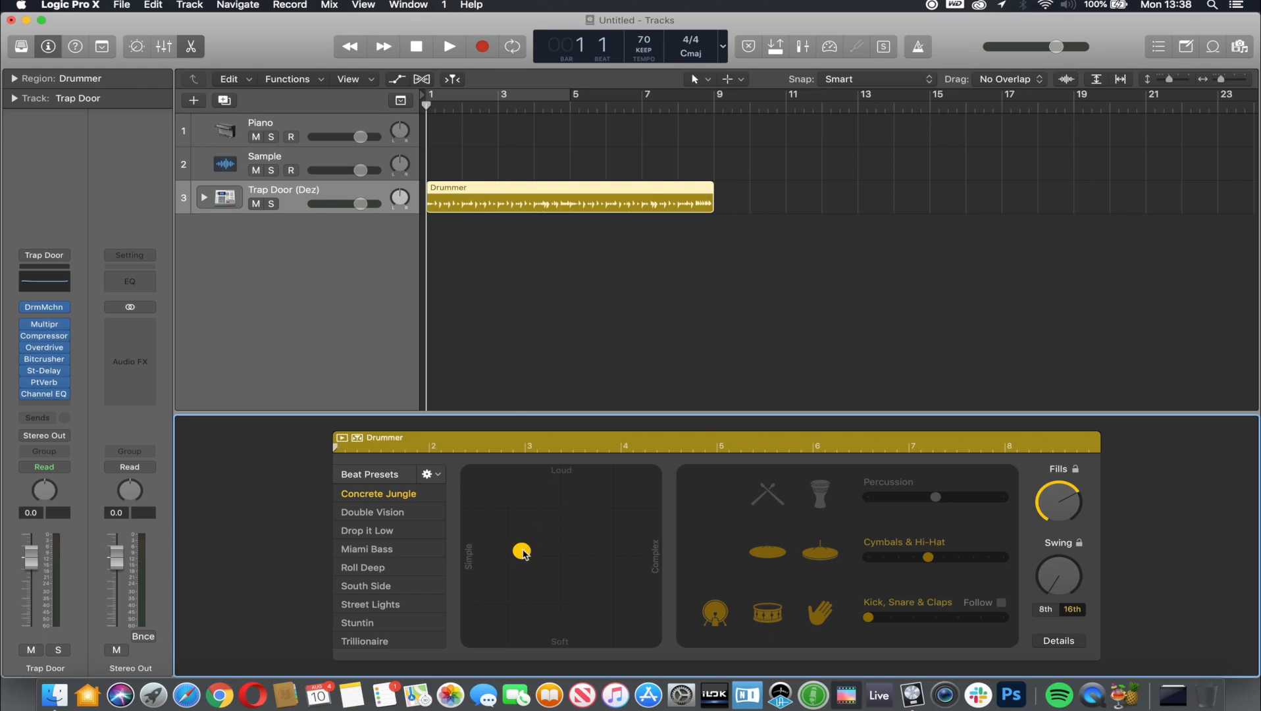
pyautogui.moveTo(523, 550); pyautogui.dragTo(470, 473)
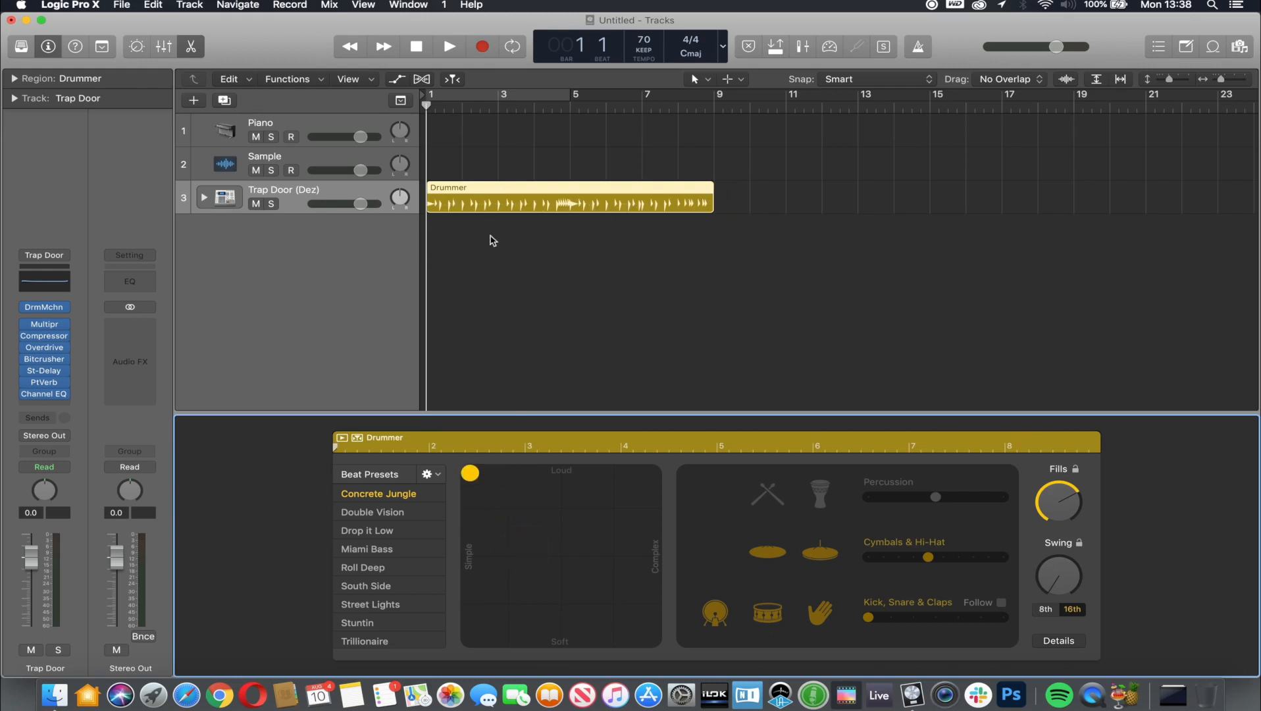
pyautogui.moveTo(470, 473); pyautogui.dragTo(652, 473)
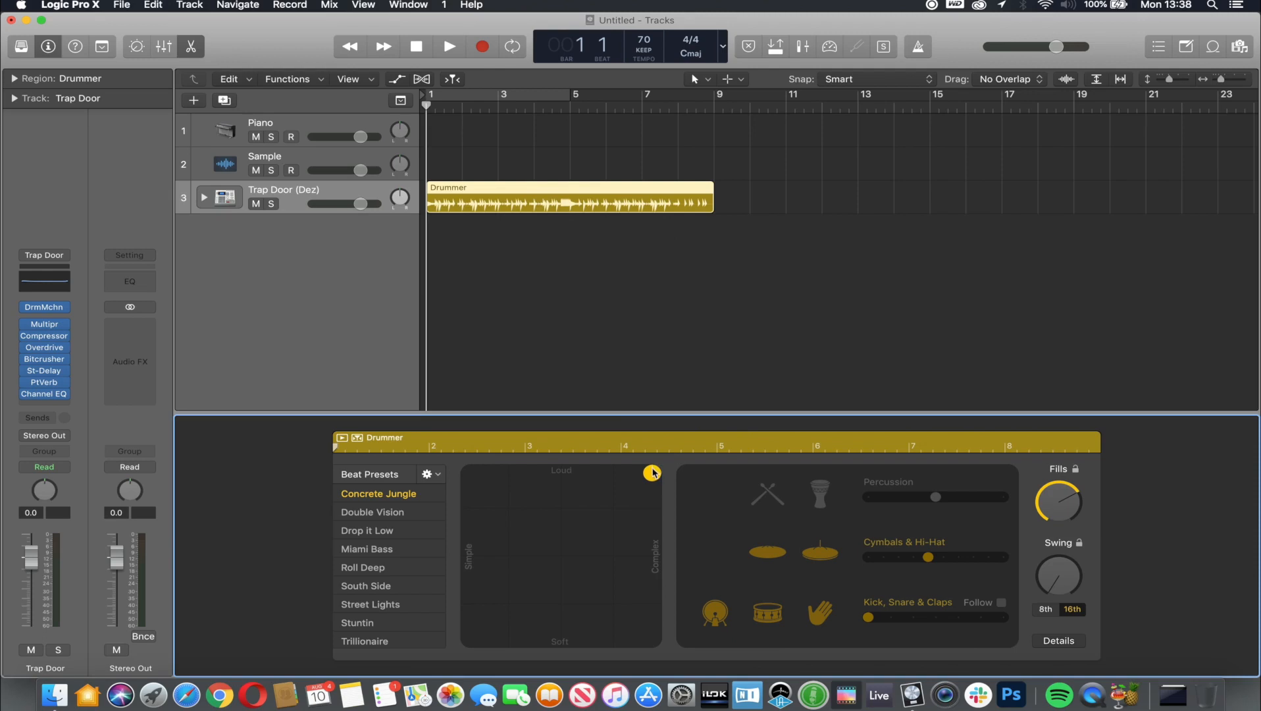
pyautogui.moveTo(654, 473); pyautogui.dragTo(470, 639)
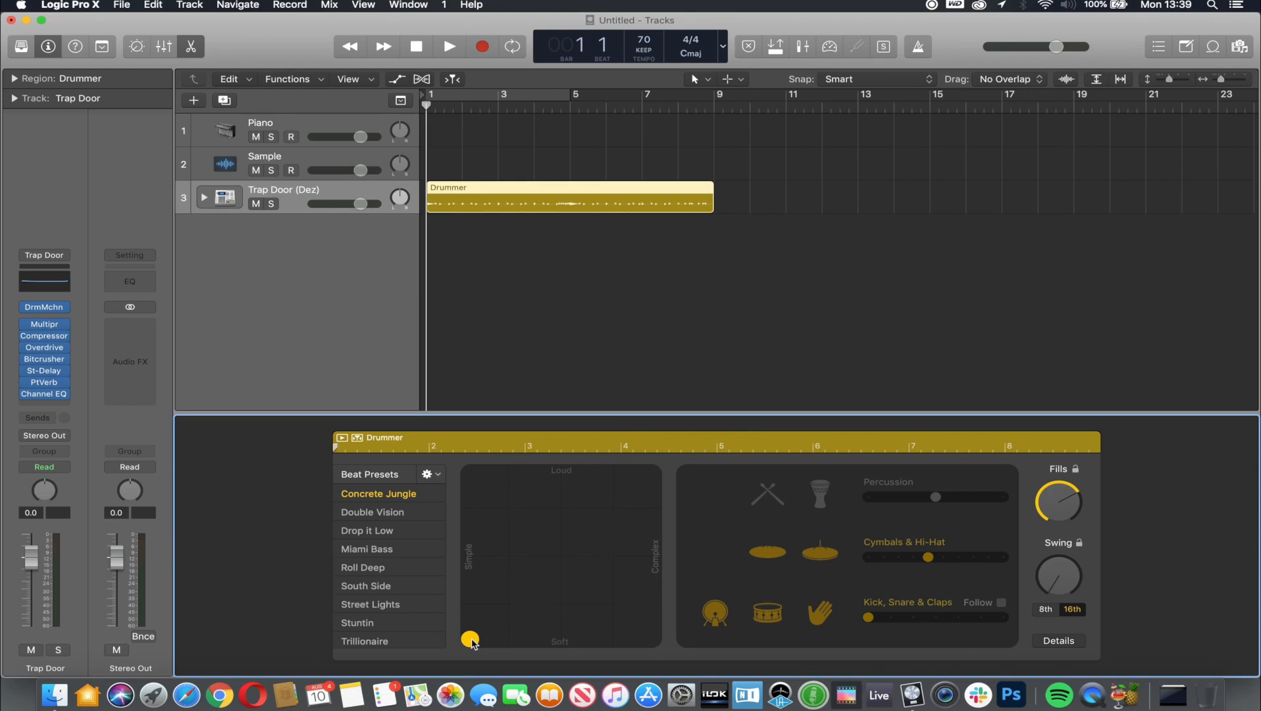
pyautogui.moveTo(472, 642); pyautogui.dragTo(618, 503)
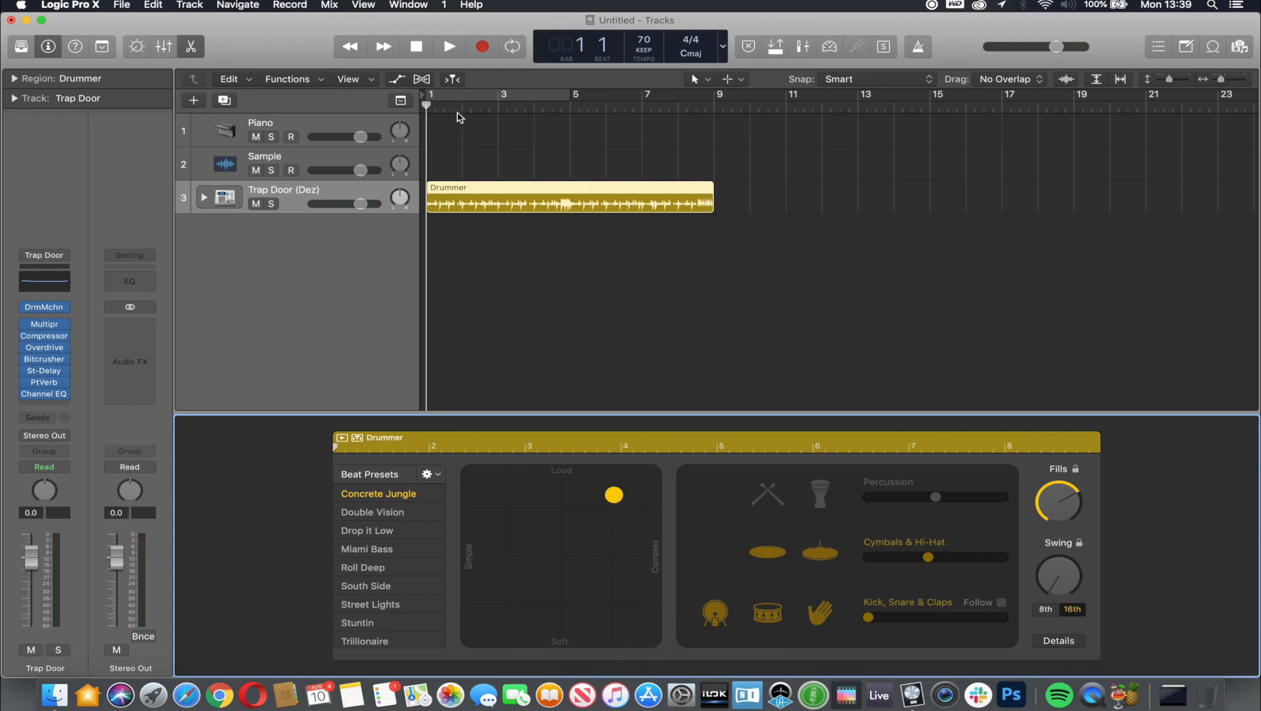
pyautogui.press('ctrl')
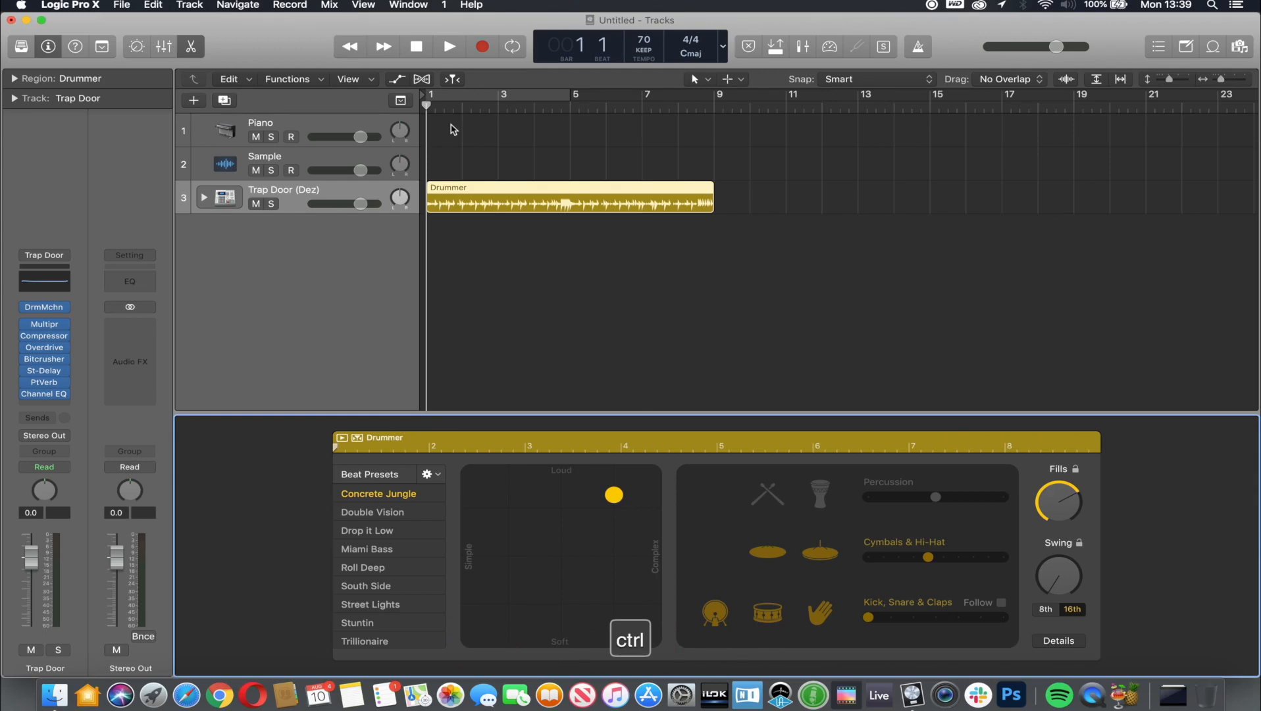
# Create an empty MIDI region at bar 1 on the Piano track.
pyautogui.keyDown('ctrl'); pyautogui.click(452, 125); pyautogui.keyUp('ctrl')
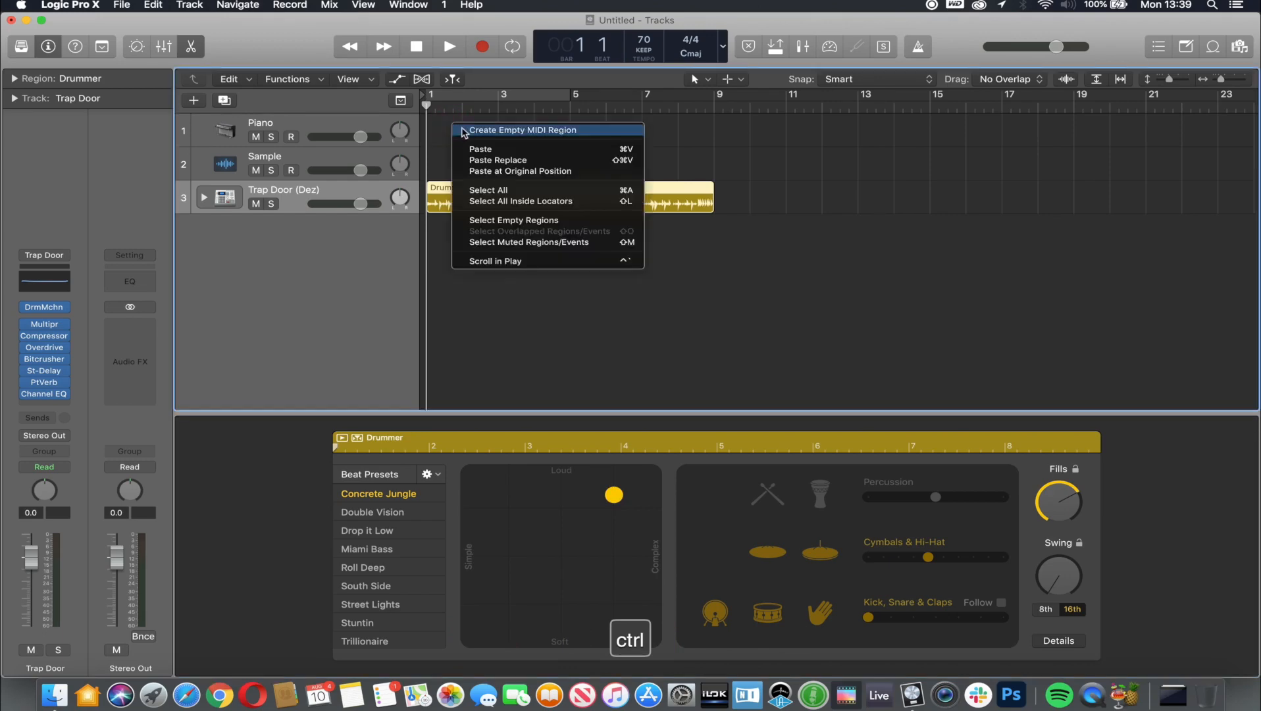
pyautogui.click(463, 130)
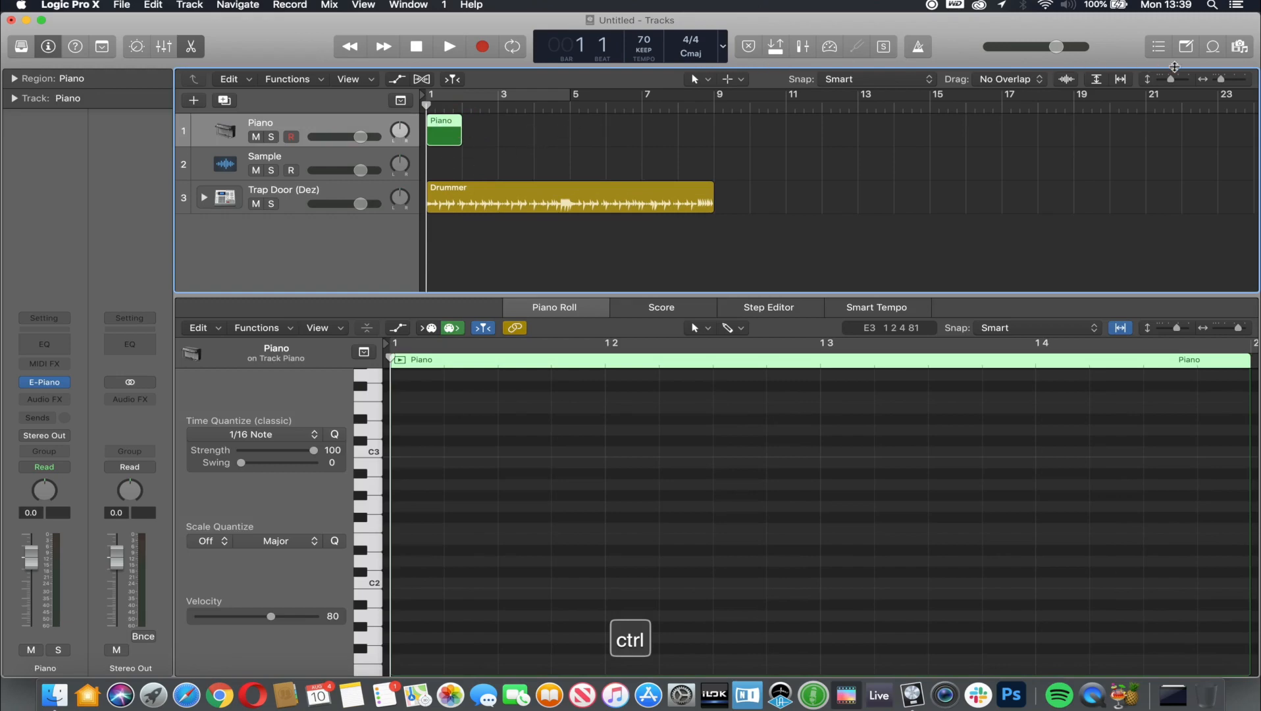
# Browse the Apple Loops and place 70s Electric Piano 24 at bar 1 of the Sample track.
pyautogui.click(1214, 48)
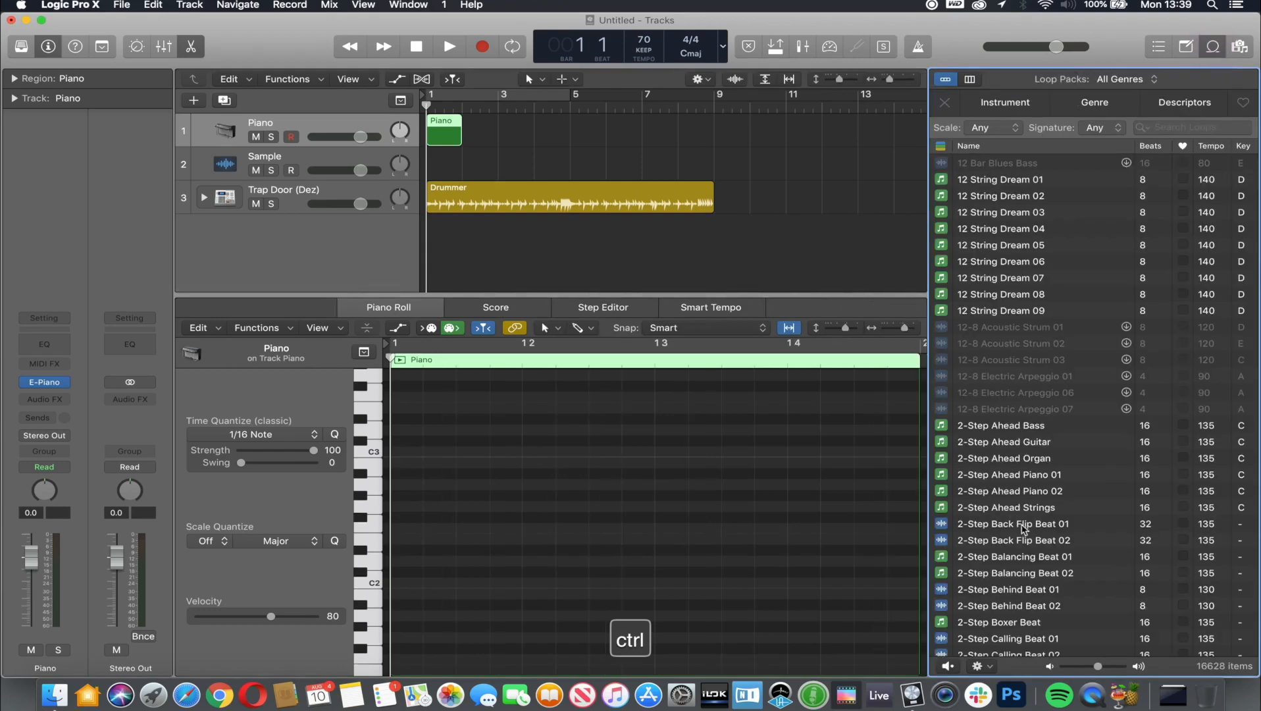
pyautogui.scroll(-5, 1024, 527)
pyautogui.scroll(-5, 1023, 584)
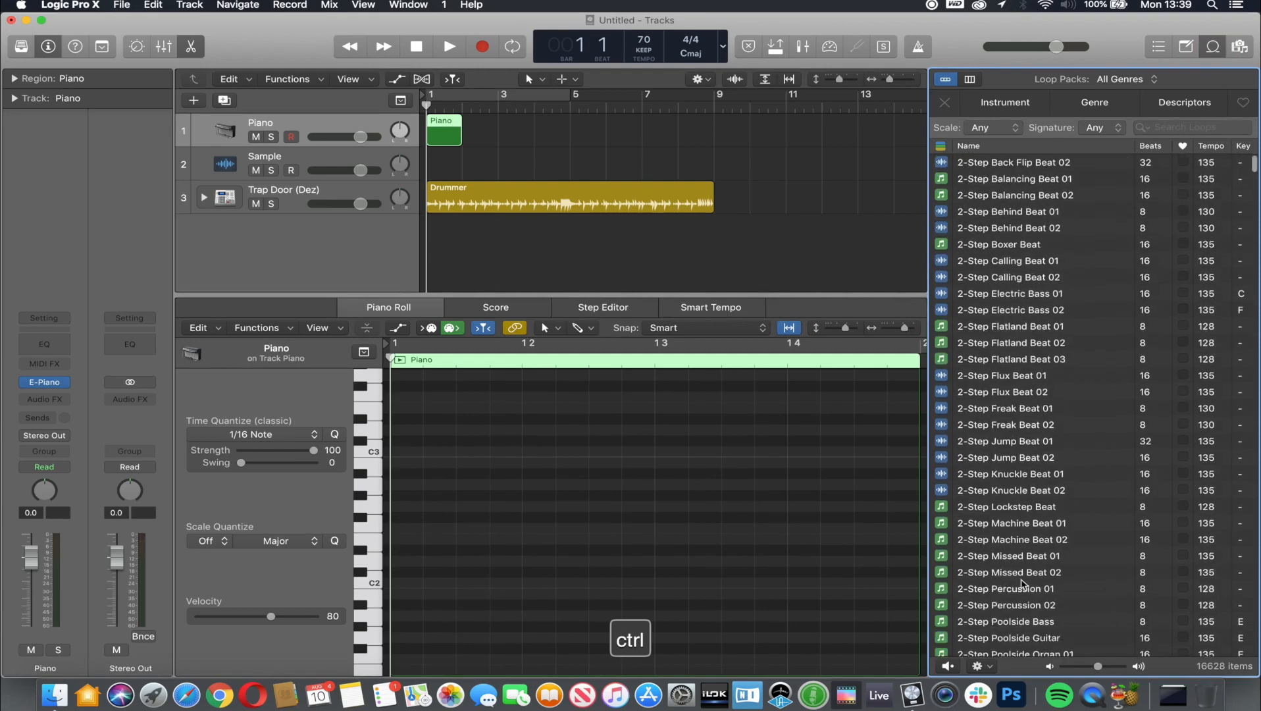
pyautogui.scroll(-5, 1021, 583)
pyautogui.scroll(10, 1022, 583)
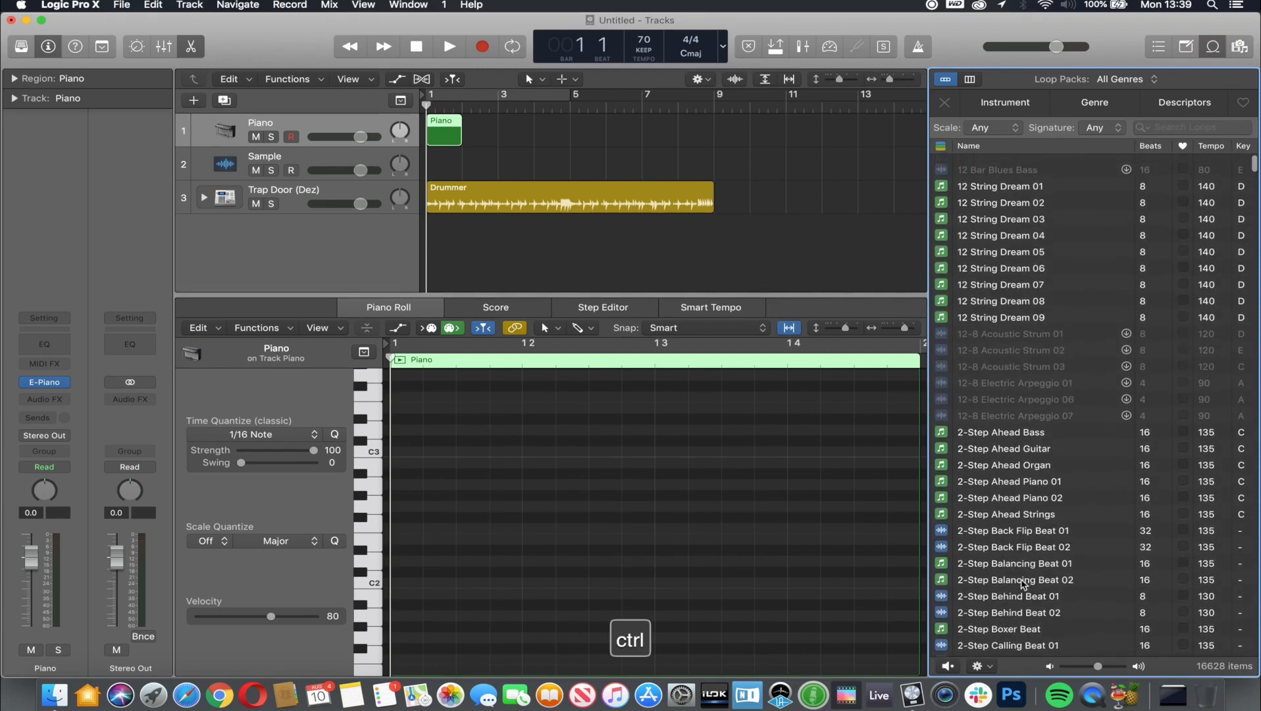
pyautogui.scroll(-15, 1022, 584)
pyautogui.scroll(-20, 1023, 584)
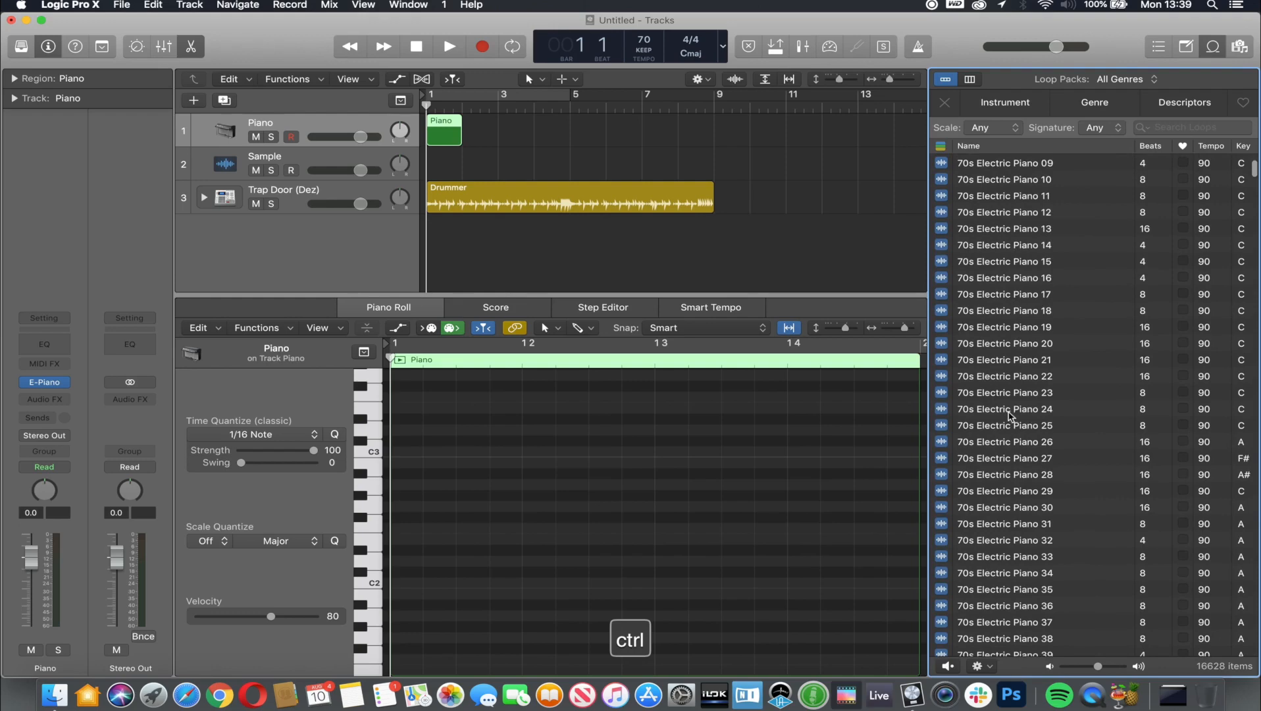
pyautogui.moveTo(1006, 415); pyautogui.dragTo(420, 162)
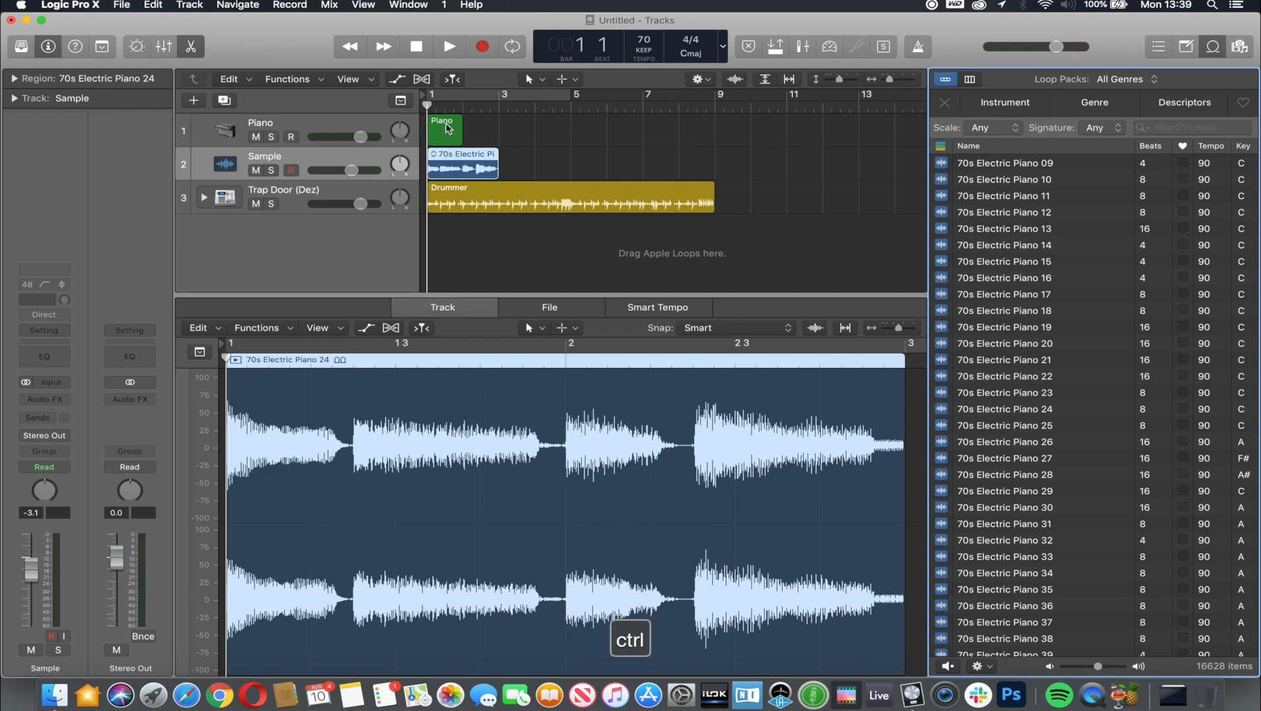
# Browse the Apple Loops, try the Piano instrument and Funk genre filters, and close the Loop Browser.
pyautogui.scroll(20, 1202, 342)
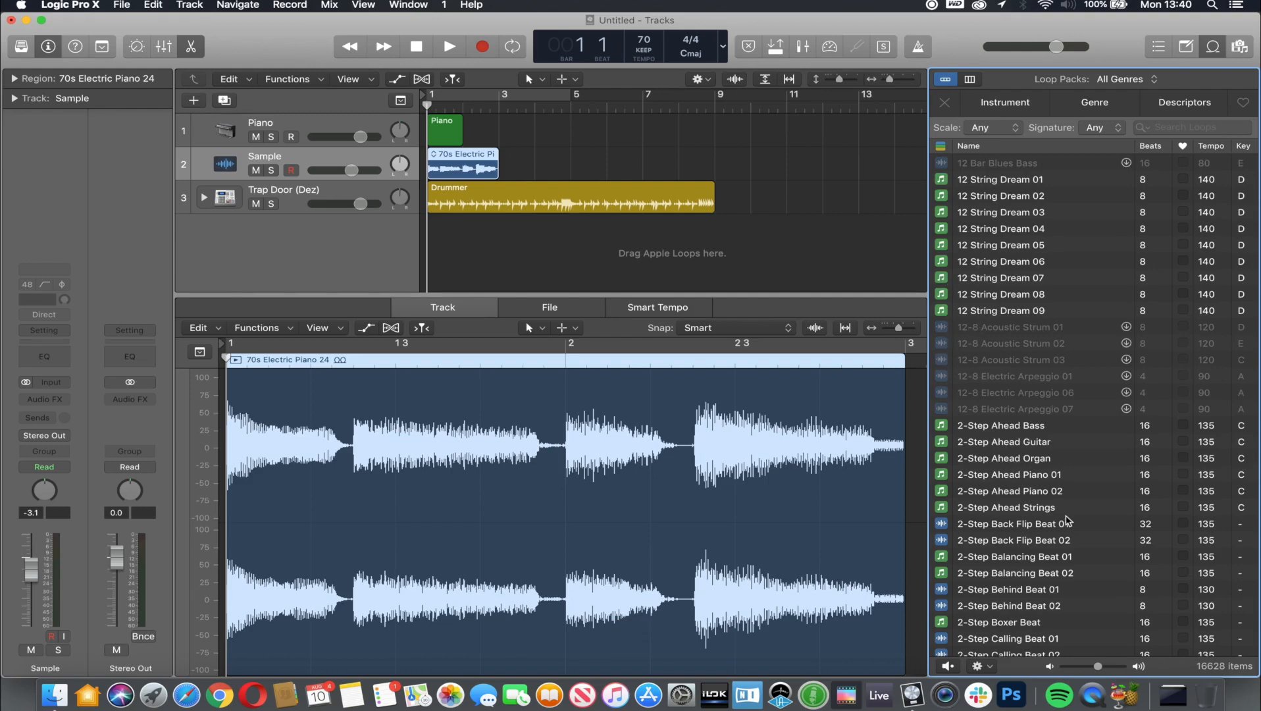
pyautogui.scroll(-20, 1068, 520)
pyautogui.scroll(-20, 1067, 521)
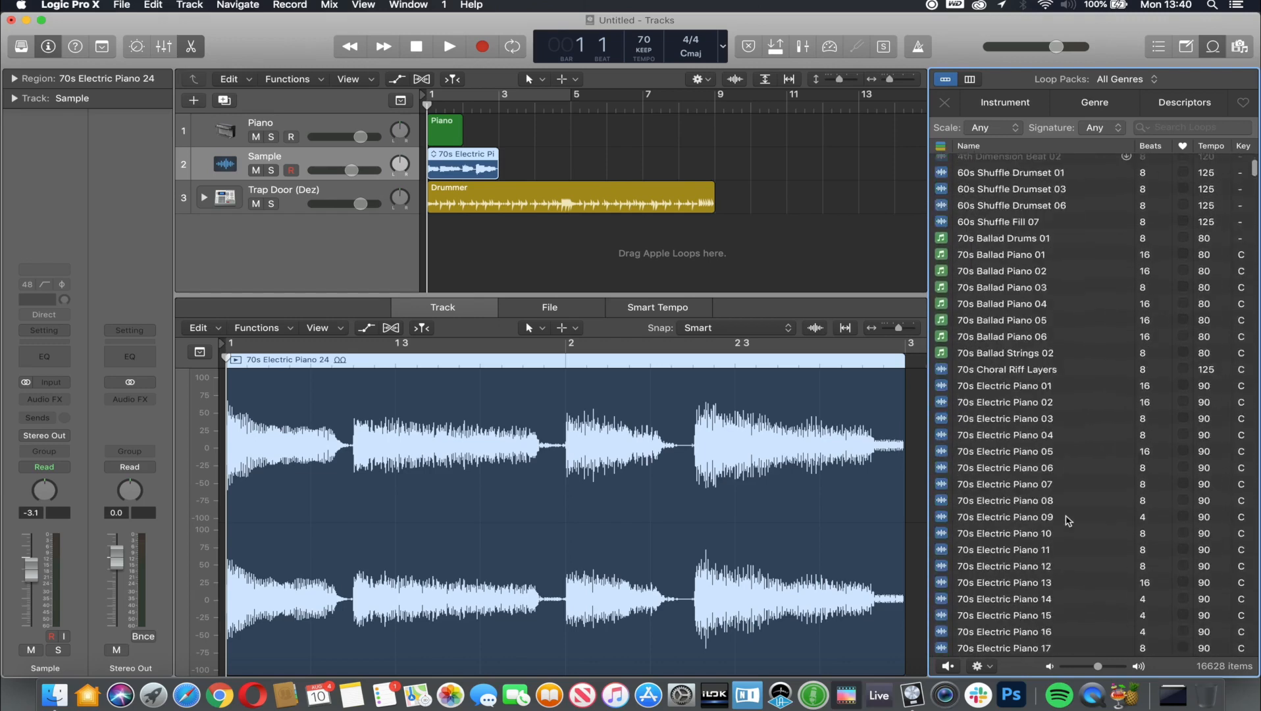
pyautogui.scroll(-20, 1068, 520)
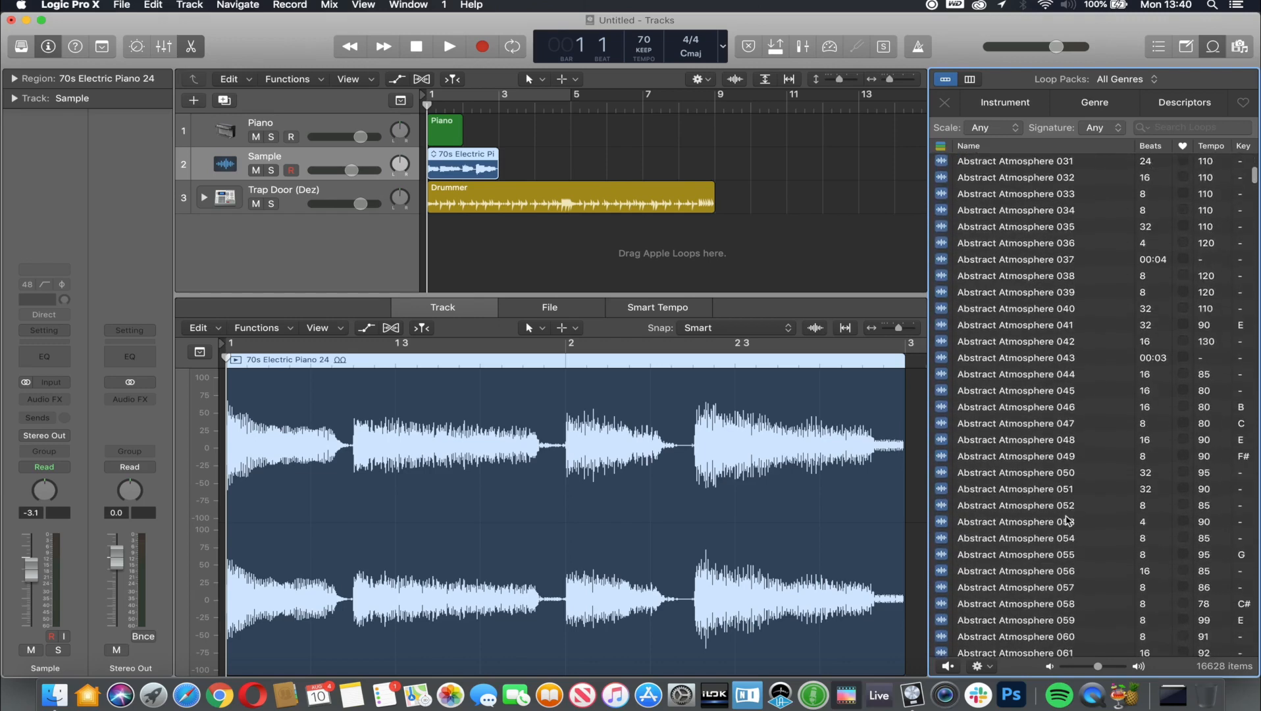
pyautogui.click(1014, 109)
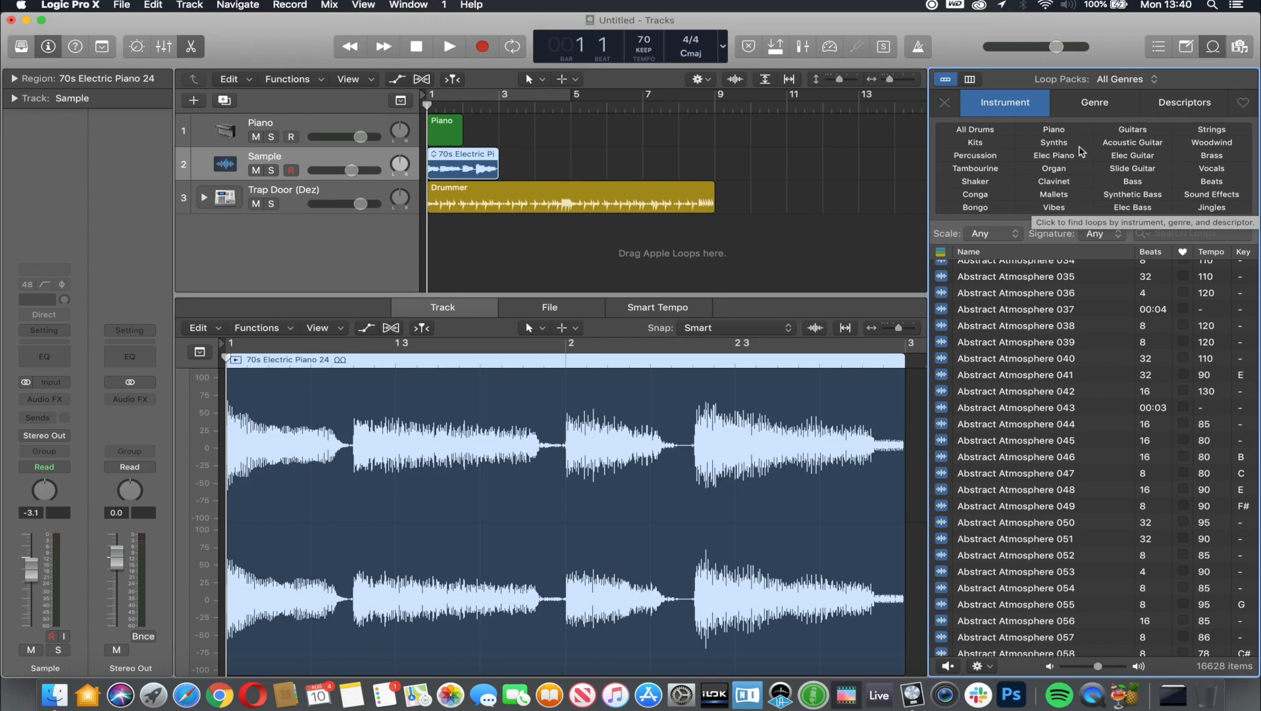
pyautogui.click(1067, 131)
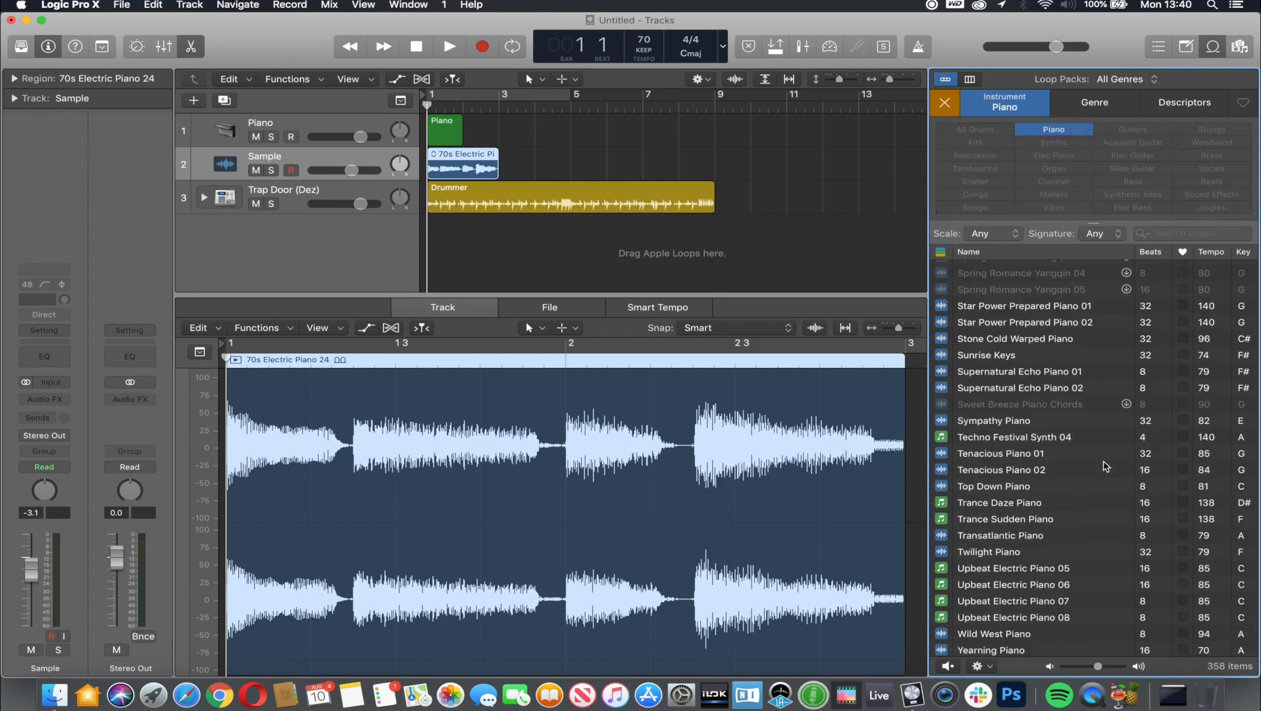
pyautogui.click(1119, 106)
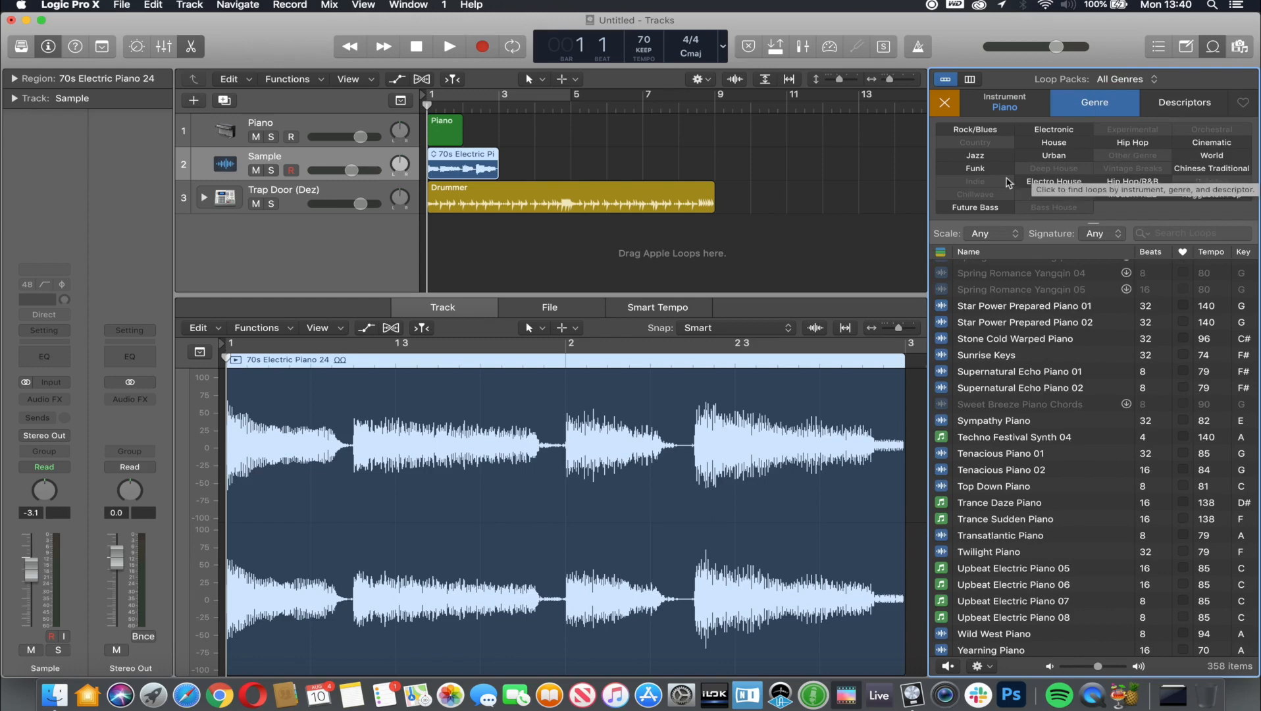
pyautogui.click(988, 173)
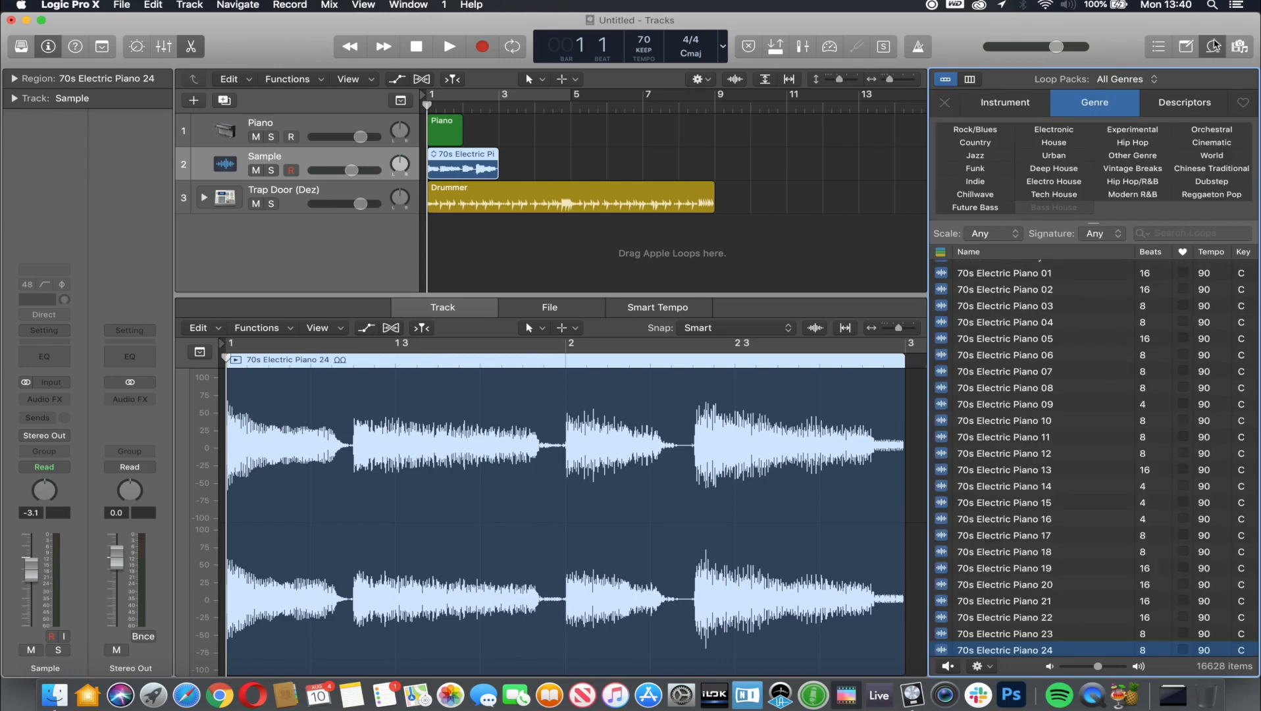
pyautogui.click(1213, 47)
# Select the Piano, Sample and Drummer tracks in turn to compare their editors.
pyautogui.click(353, 125)
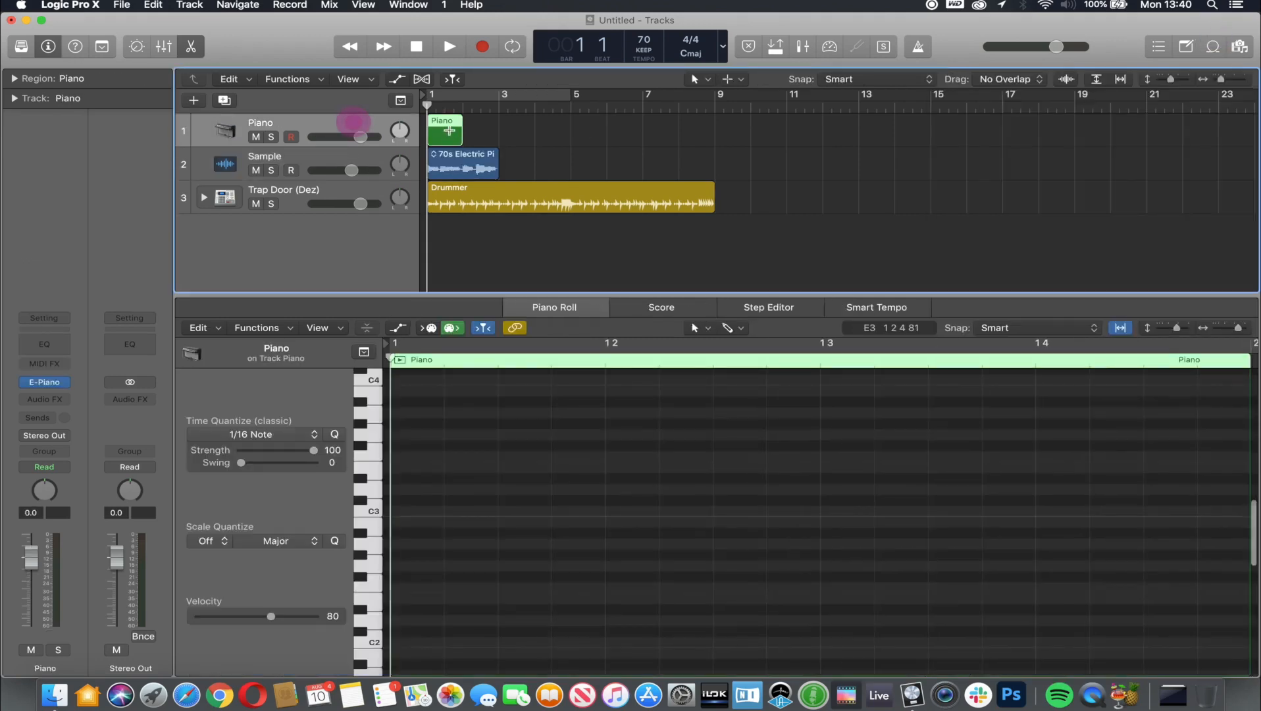
pyautogui.click(310, 153)
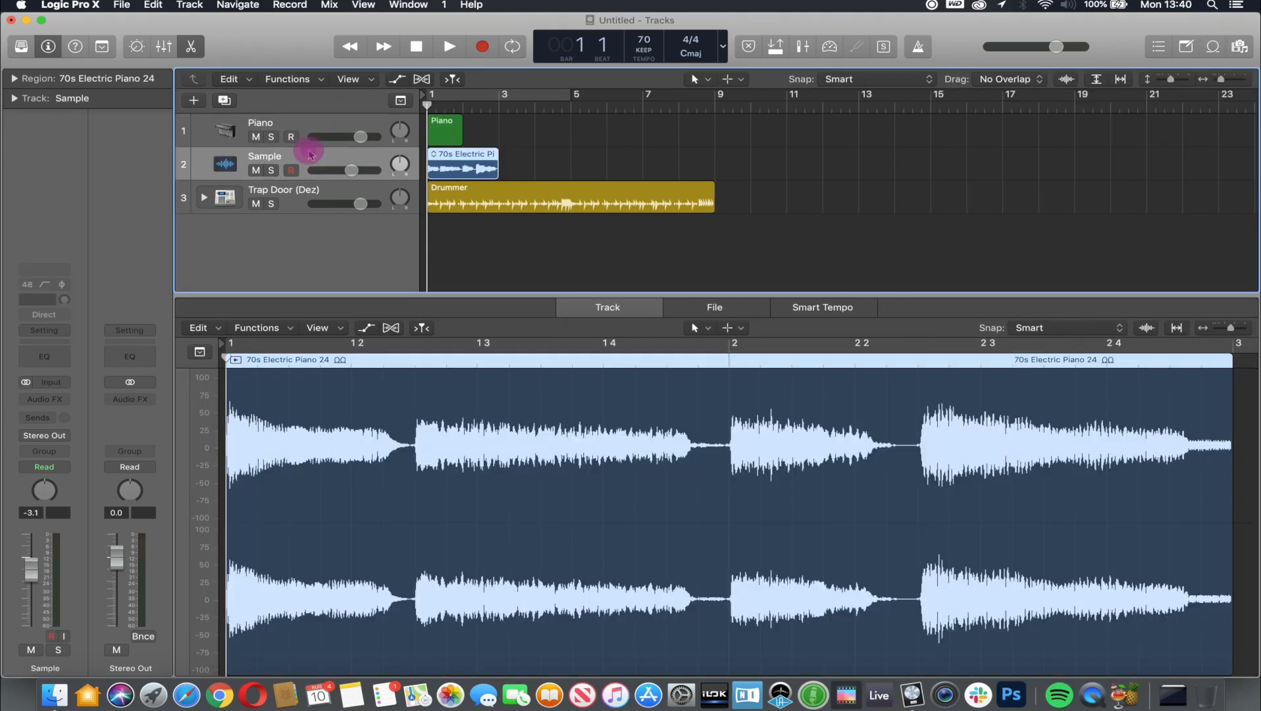
pyautogui.click(327, 192)
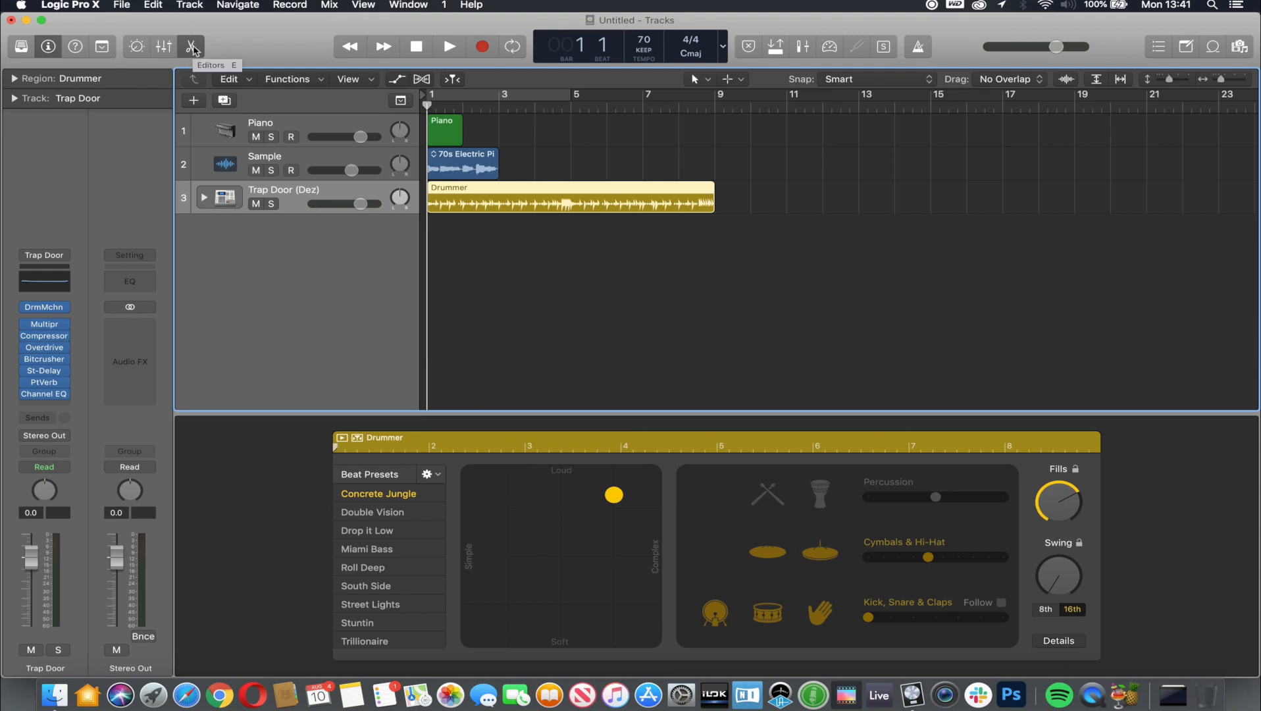
# Examine the Piano track's Piano Roll, the Sample track's Track, File and Smart Tempo editors, and the Drummer editor again.
pyautogui.click(300, 126)
pyautogui.click(564, 553)
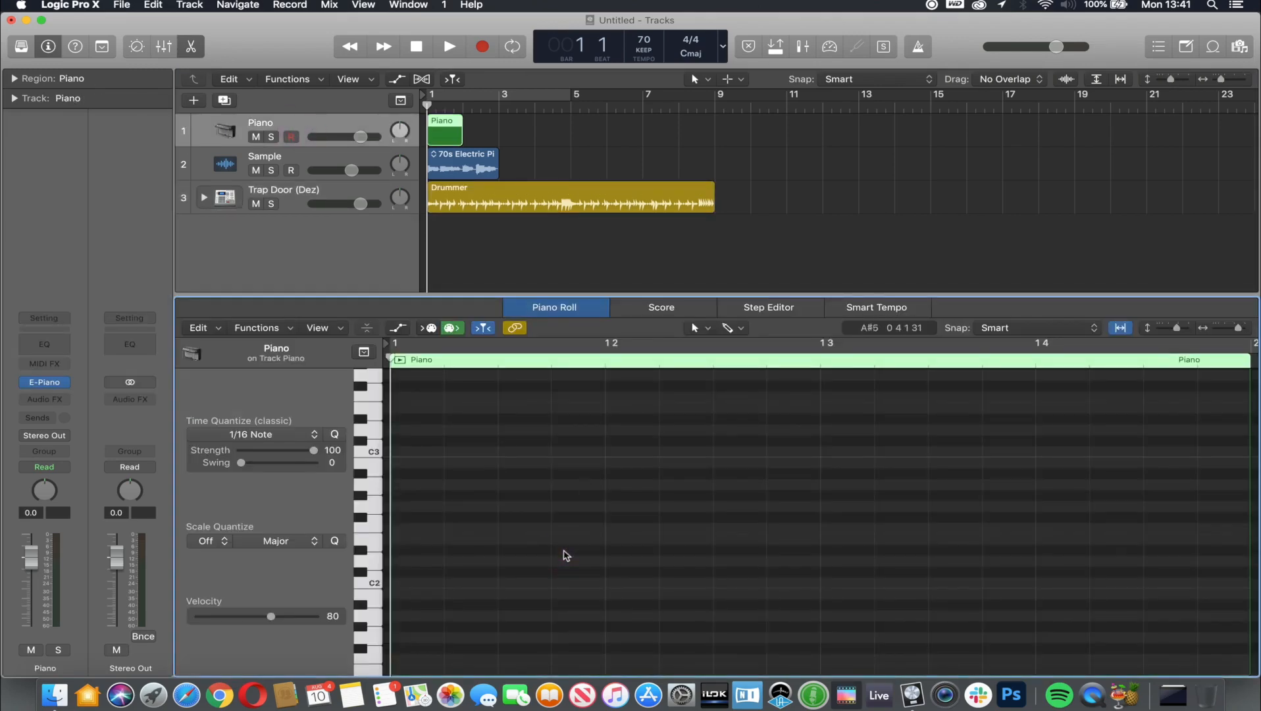
pyautogui.click(339, 160)
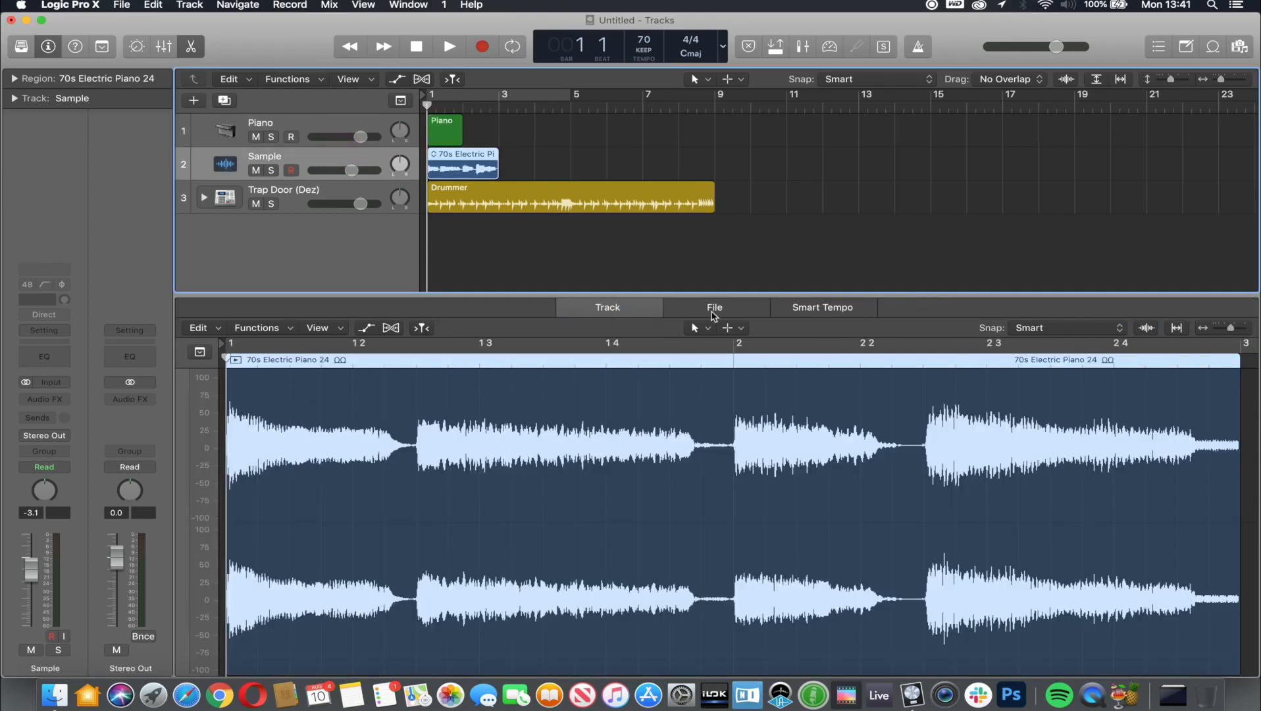
pyautogui.click(714, 313)
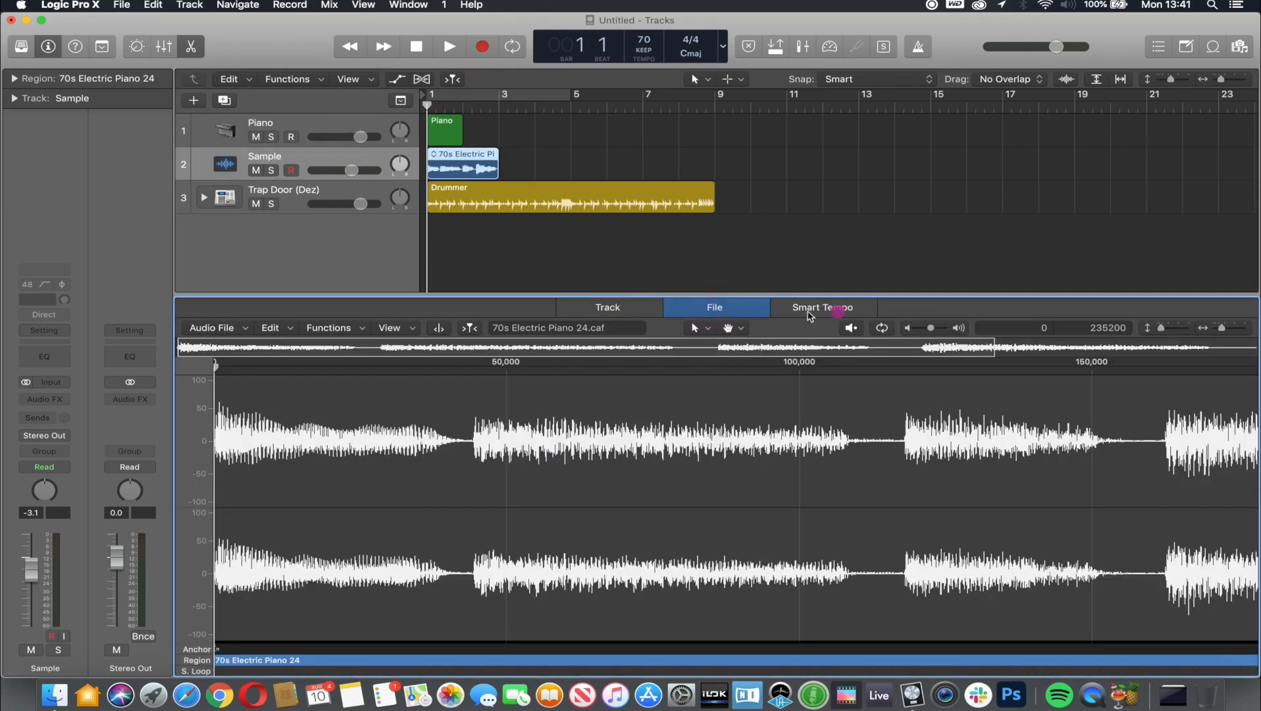
pyautogui.click(838, 313)
pyautogui.click(647, 309)
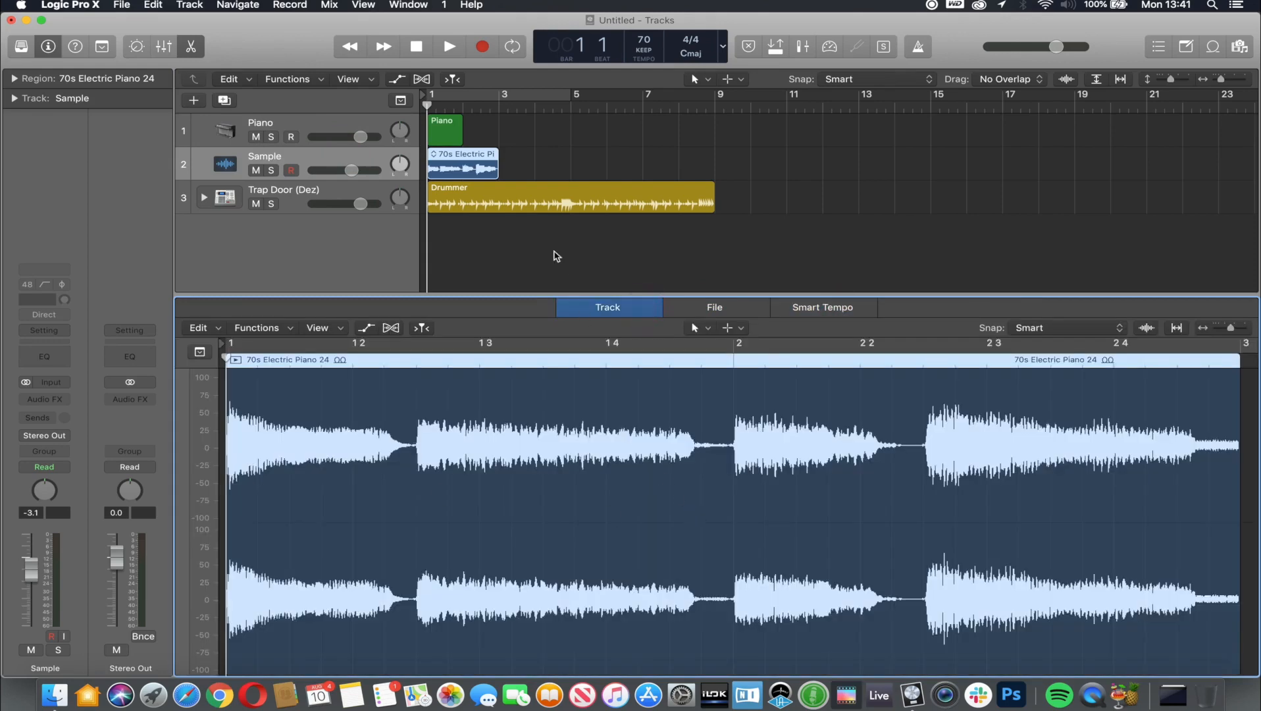
pyautogui.click(305, 189)
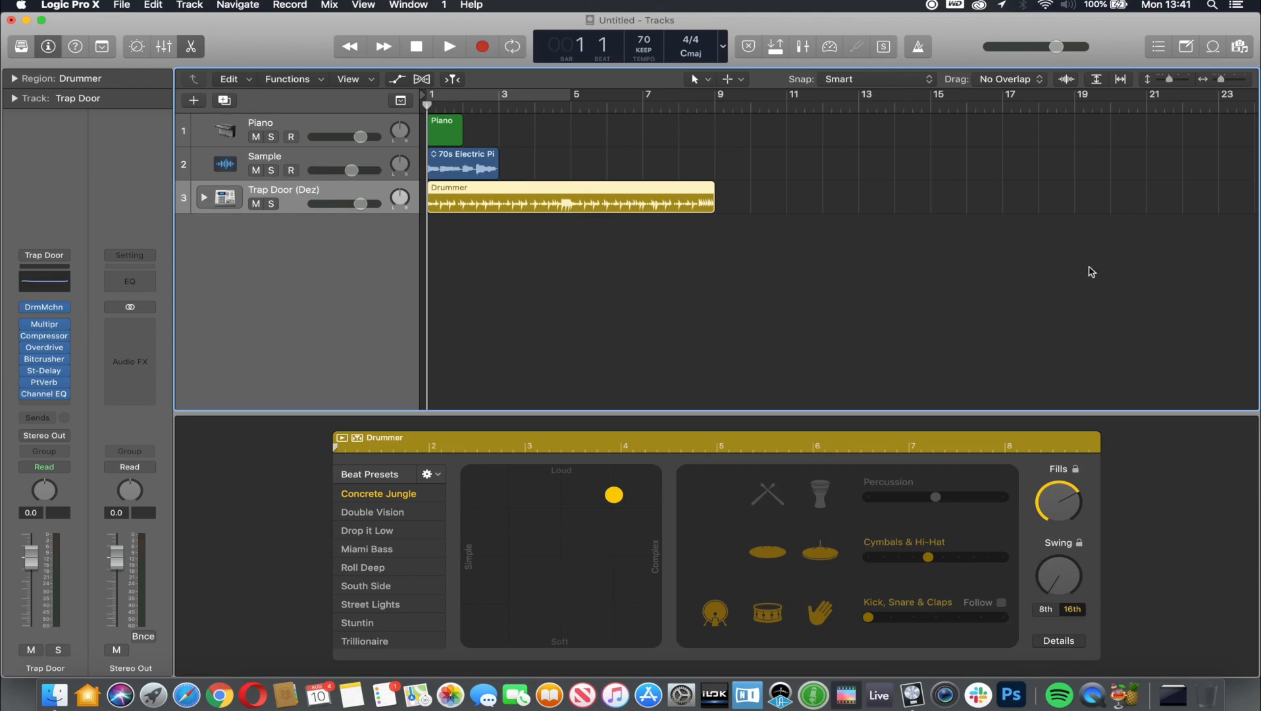
# Add the project note "Add any detail to your project" and finish editing it.
pyautogui.click(1185, 47)
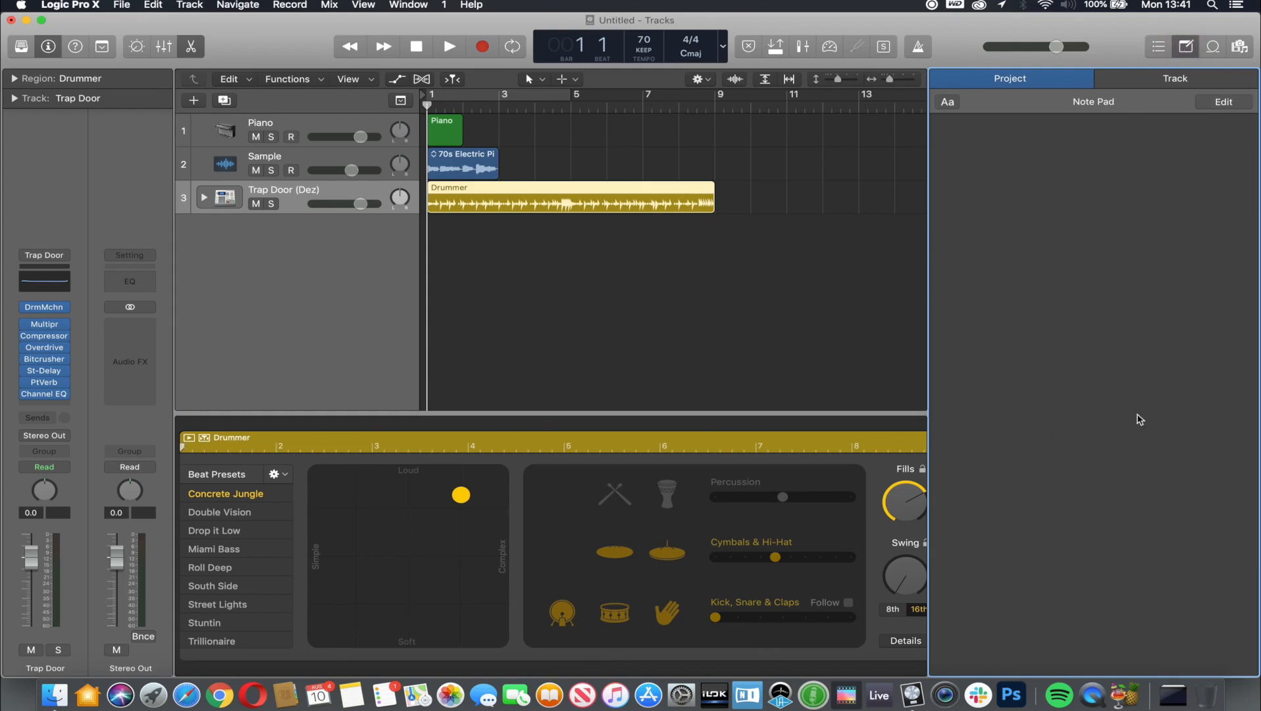
pyautogui.click(977, 157)
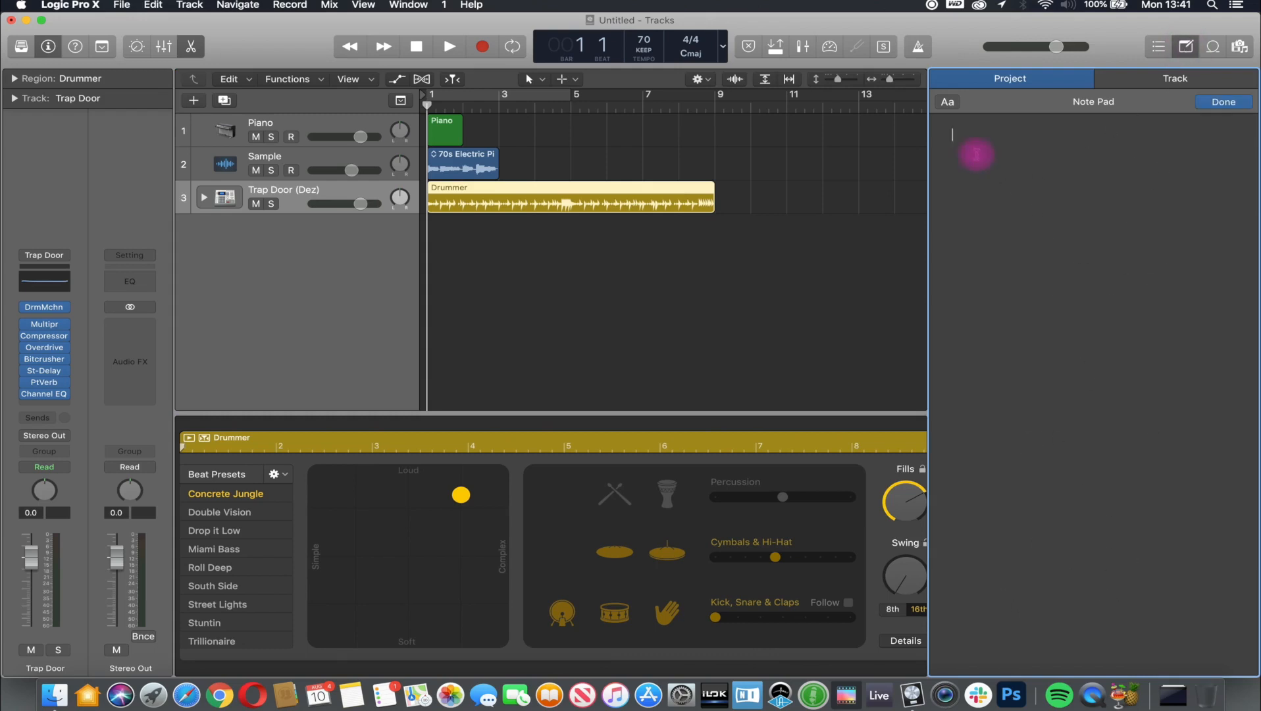
pyautogui.write('A')
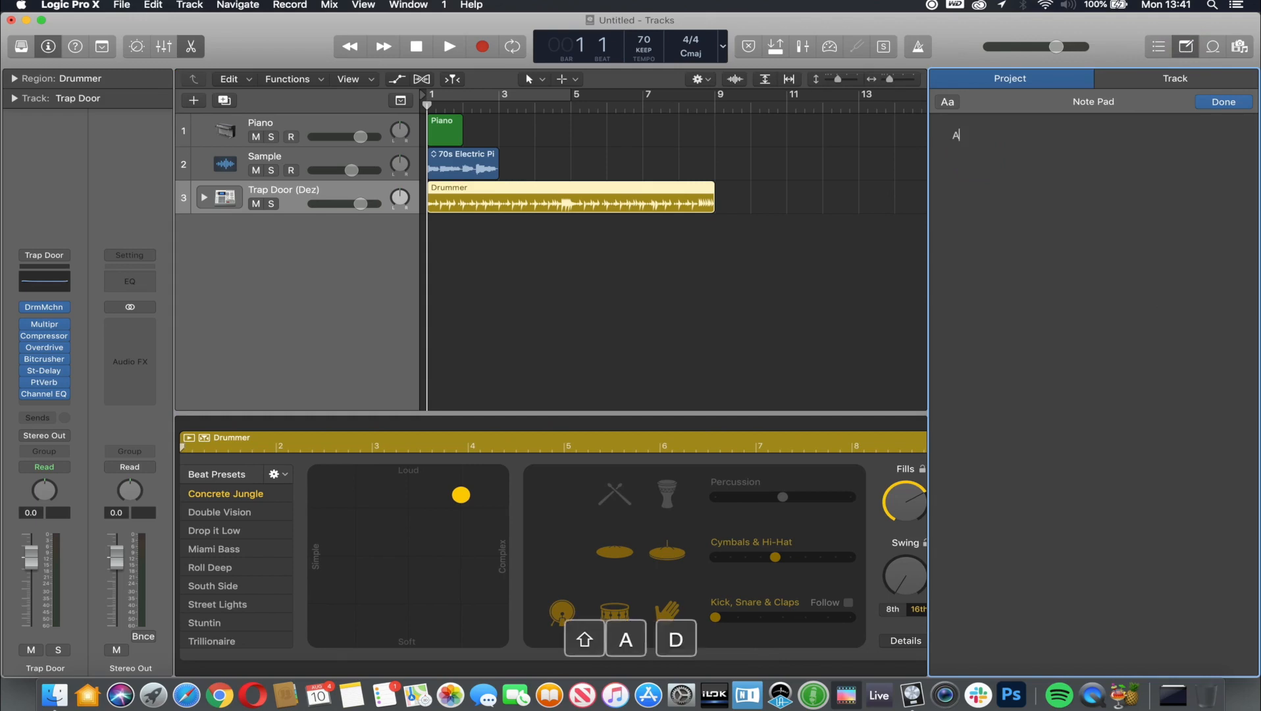
pyautogui.write('dd any de')
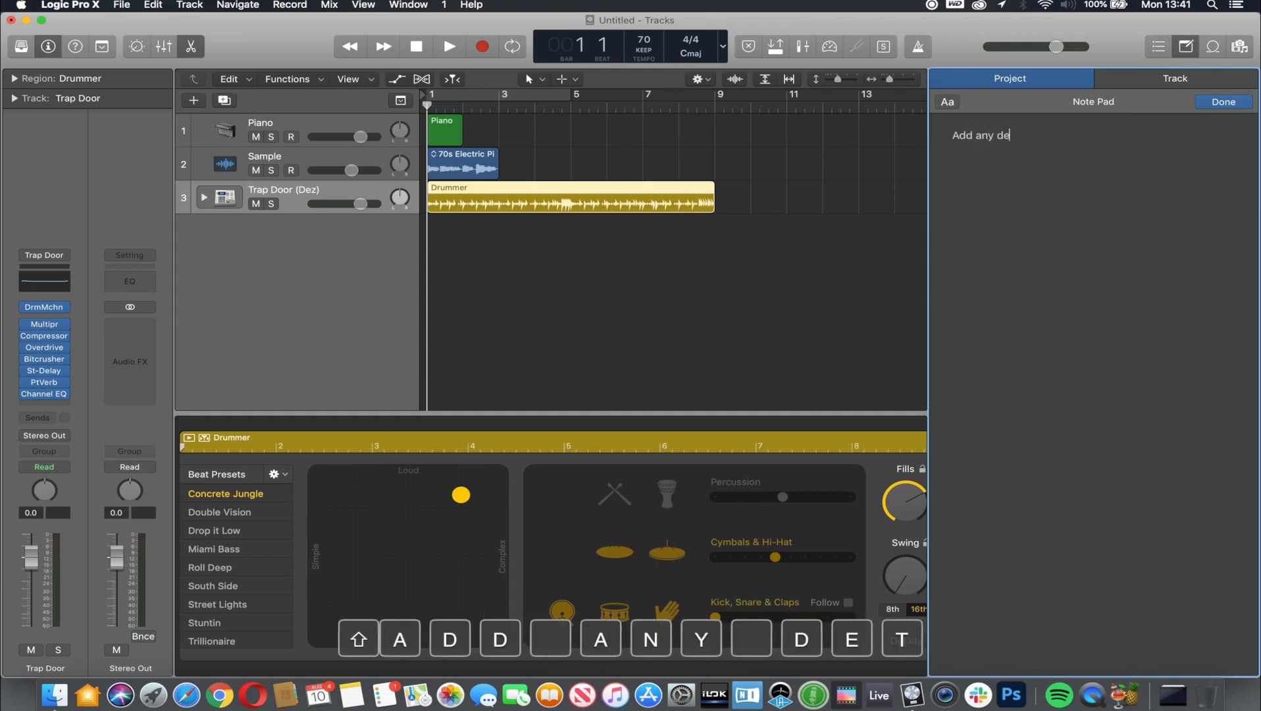
pyautogui.write('tail to your projet')
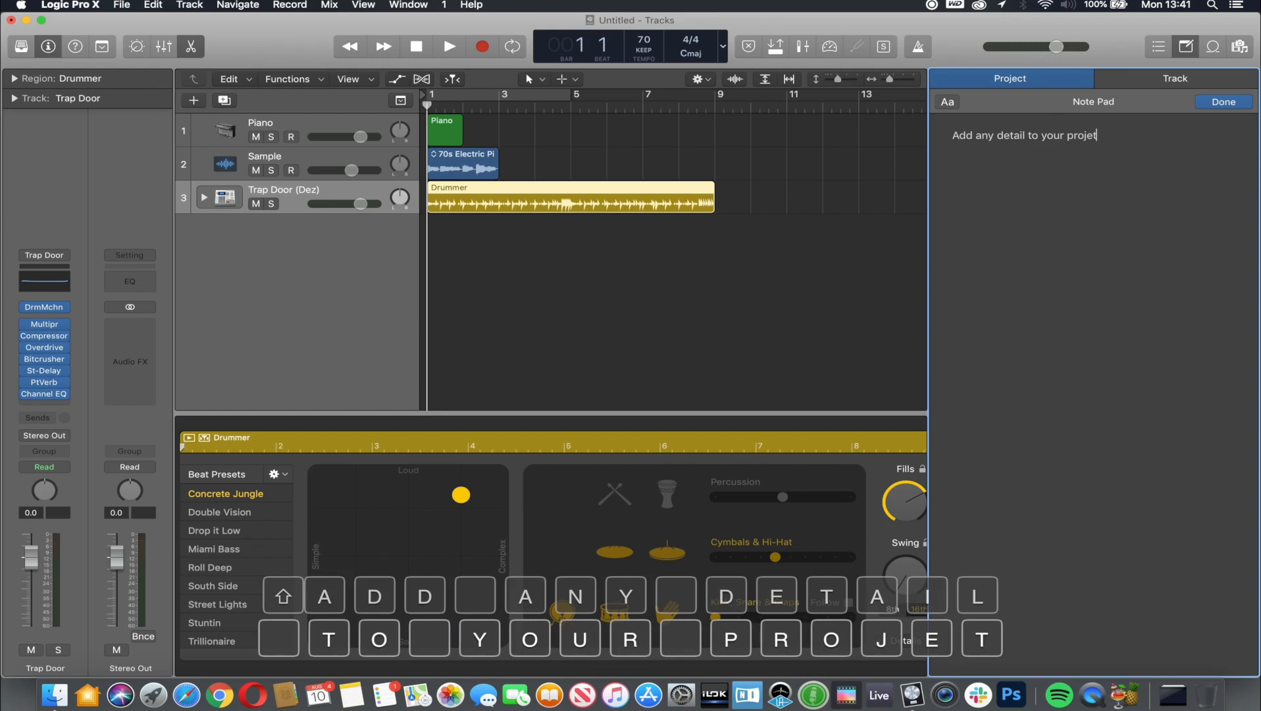
pyautogui.press('BackSpace')
pyautogui.write('ct')
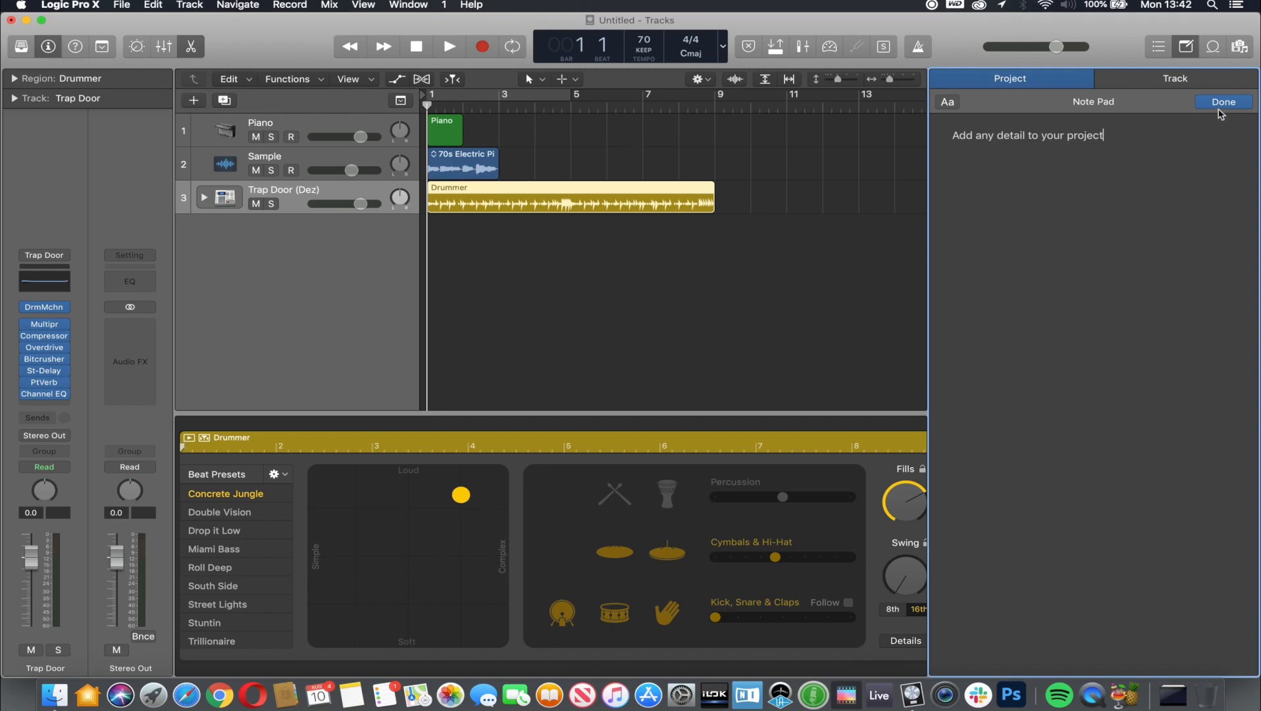
pyautogui.click(1224, 102)
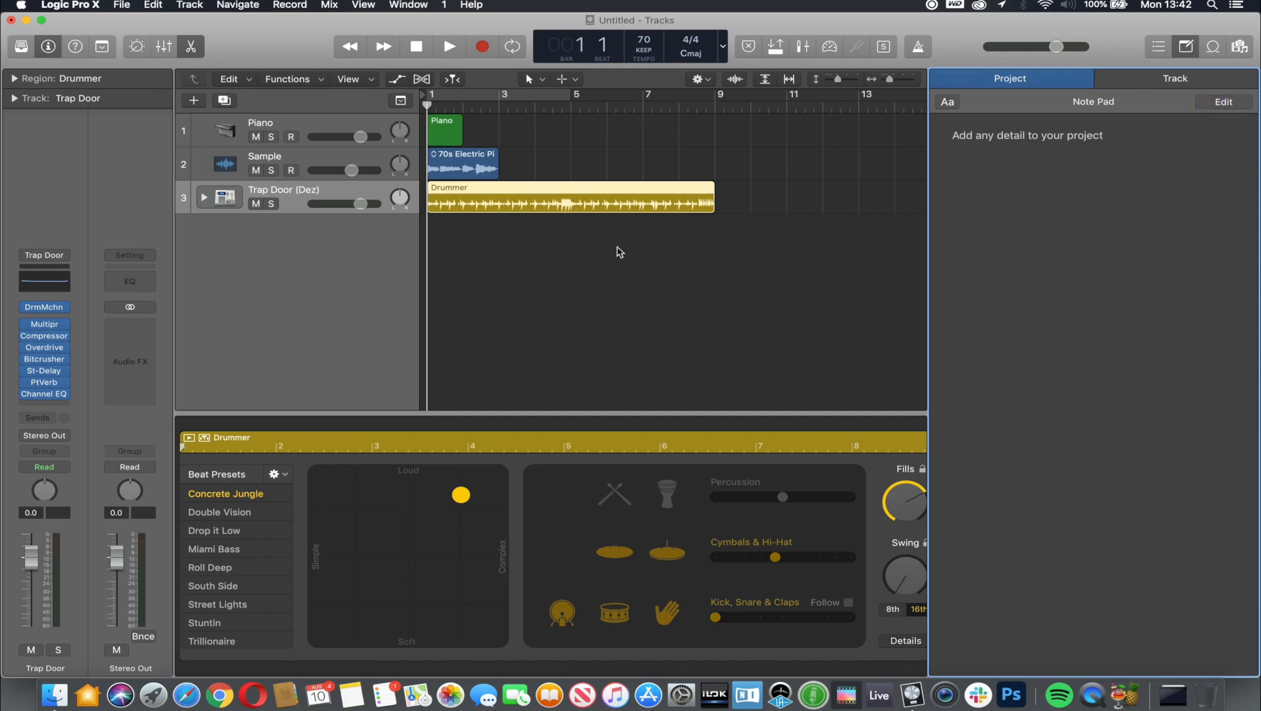
# Start saving the project under a new name and create a folder called NEW PROJECT inside Music > Logic.
pyautogui.click(123, 5)
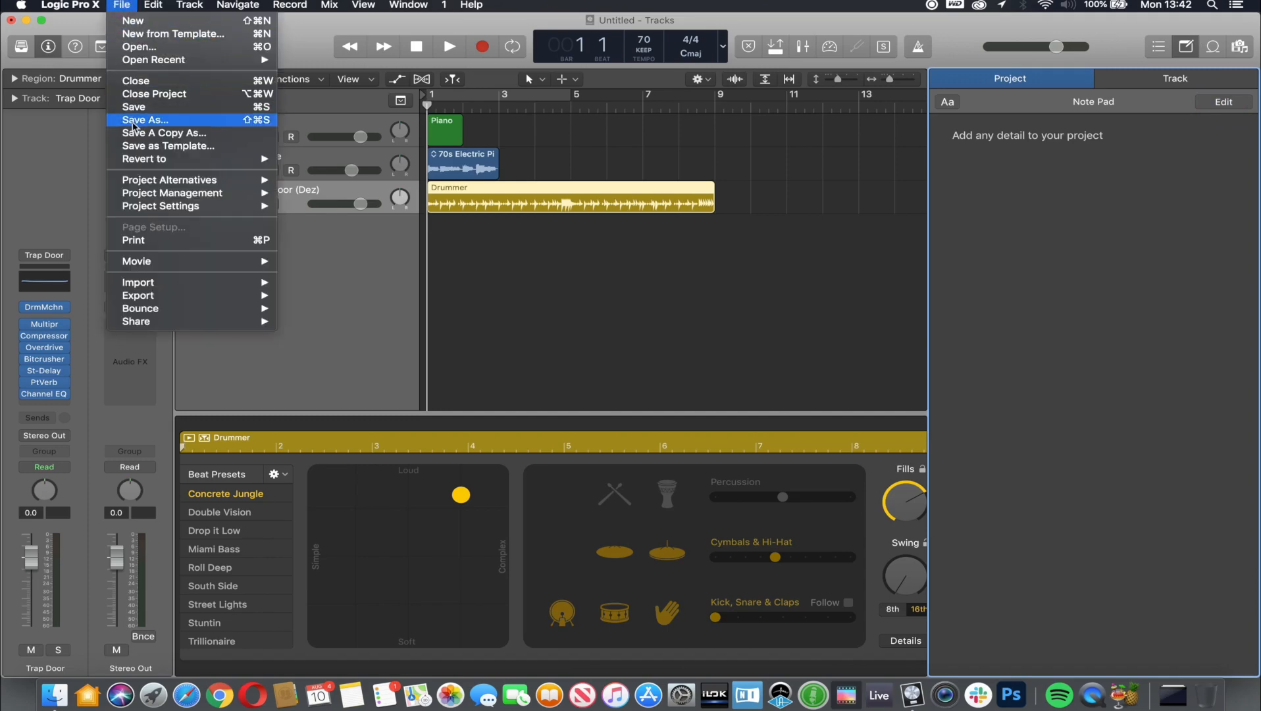
pyautogui.click(133, 120)
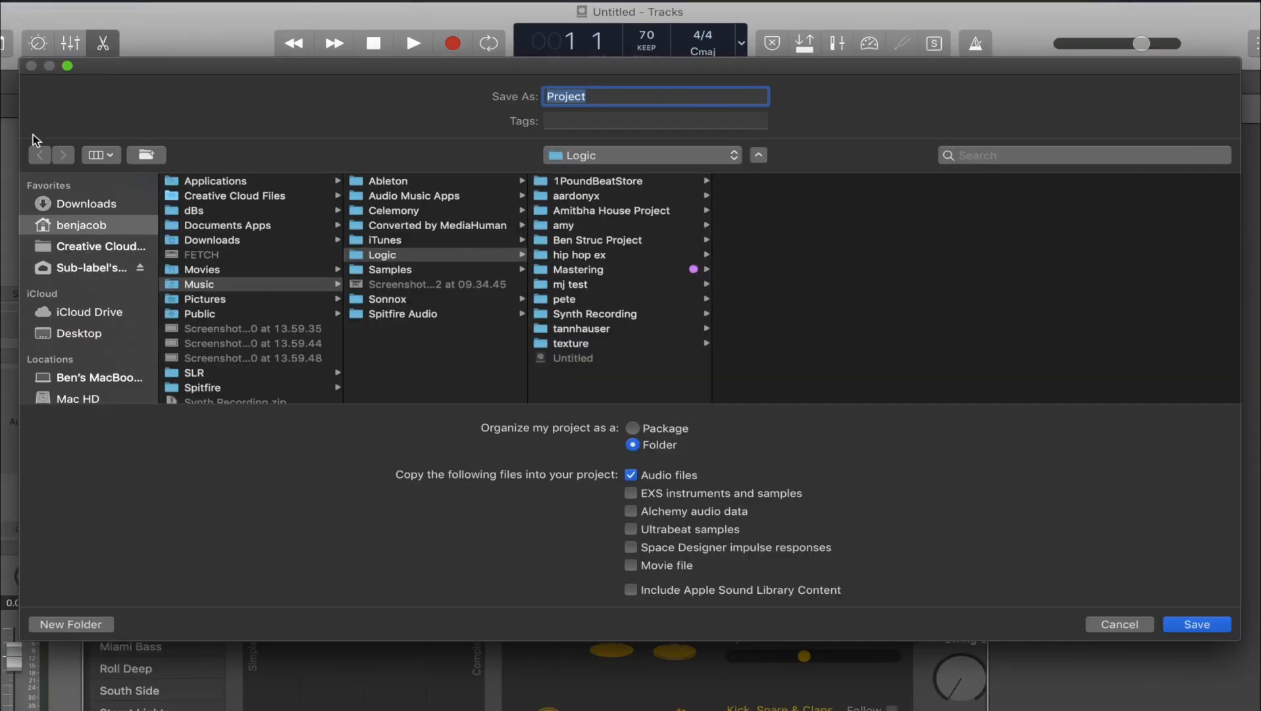
pyautogui.click(92, 227)
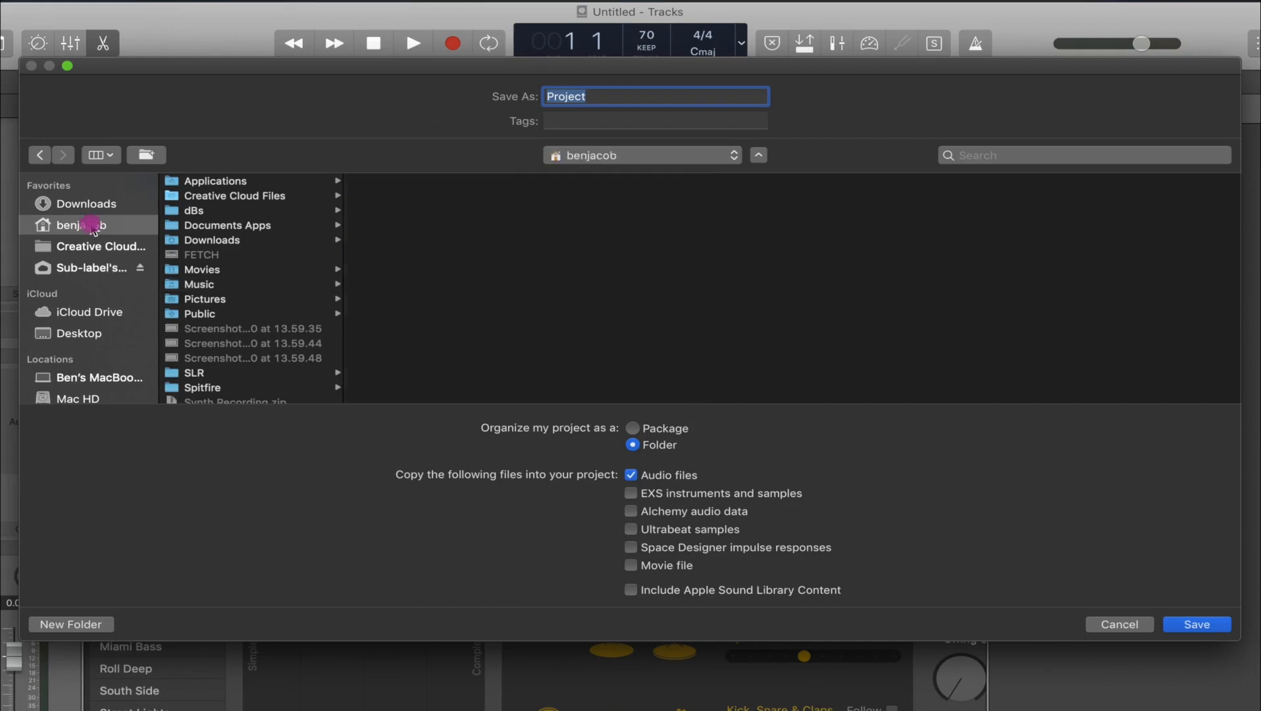
pyautogui.click(209, 287)
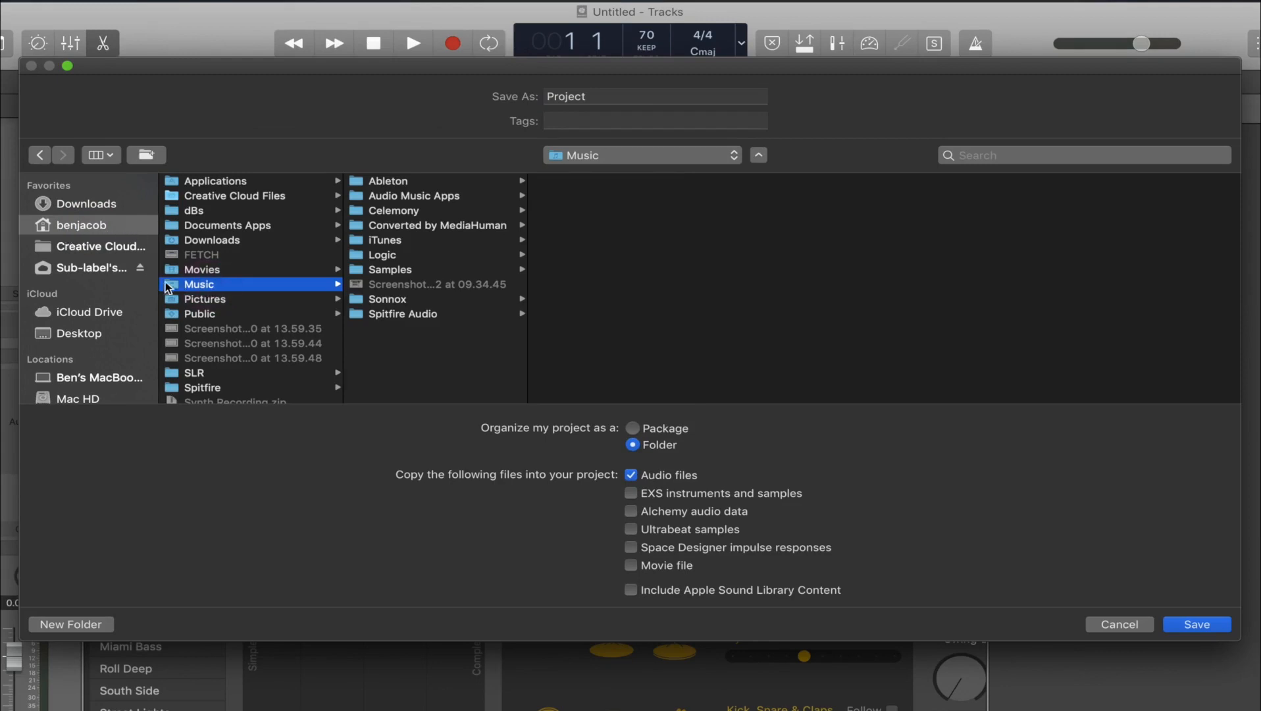
pyautogui.click(386, 259)
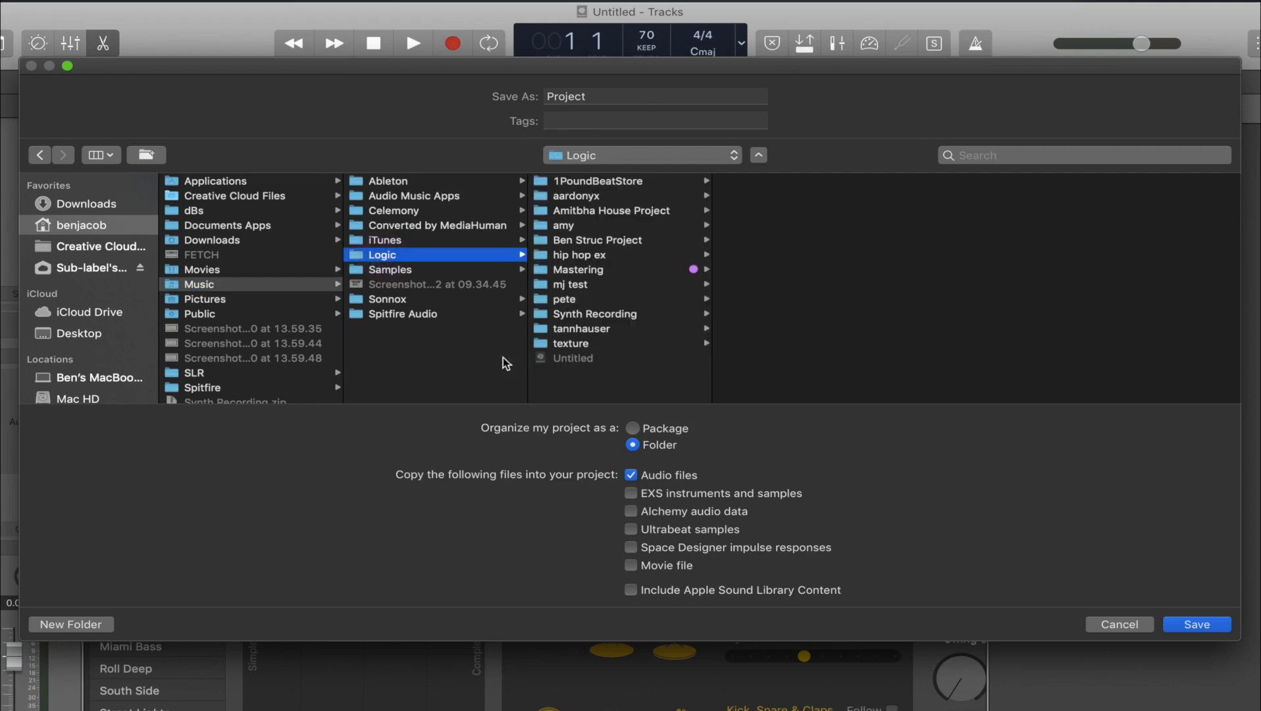
pyautogui.click(80, 623)
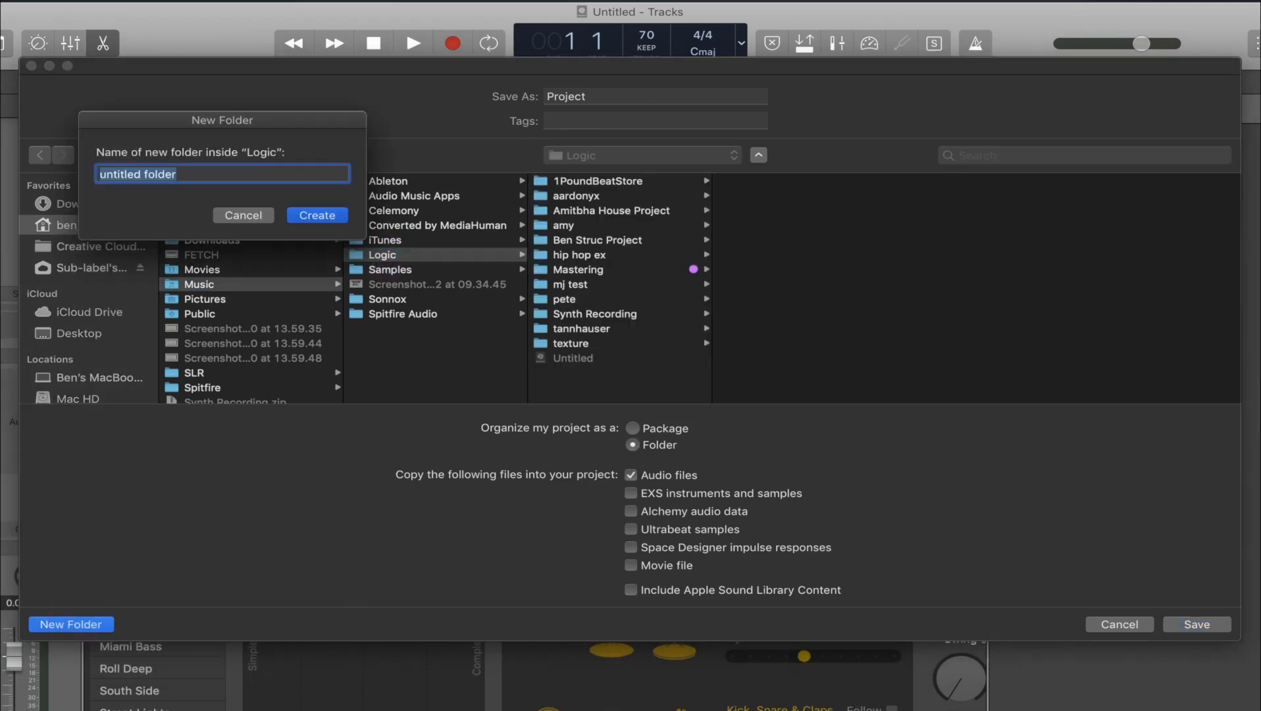
pyautogui.write('NEW PROJECT')
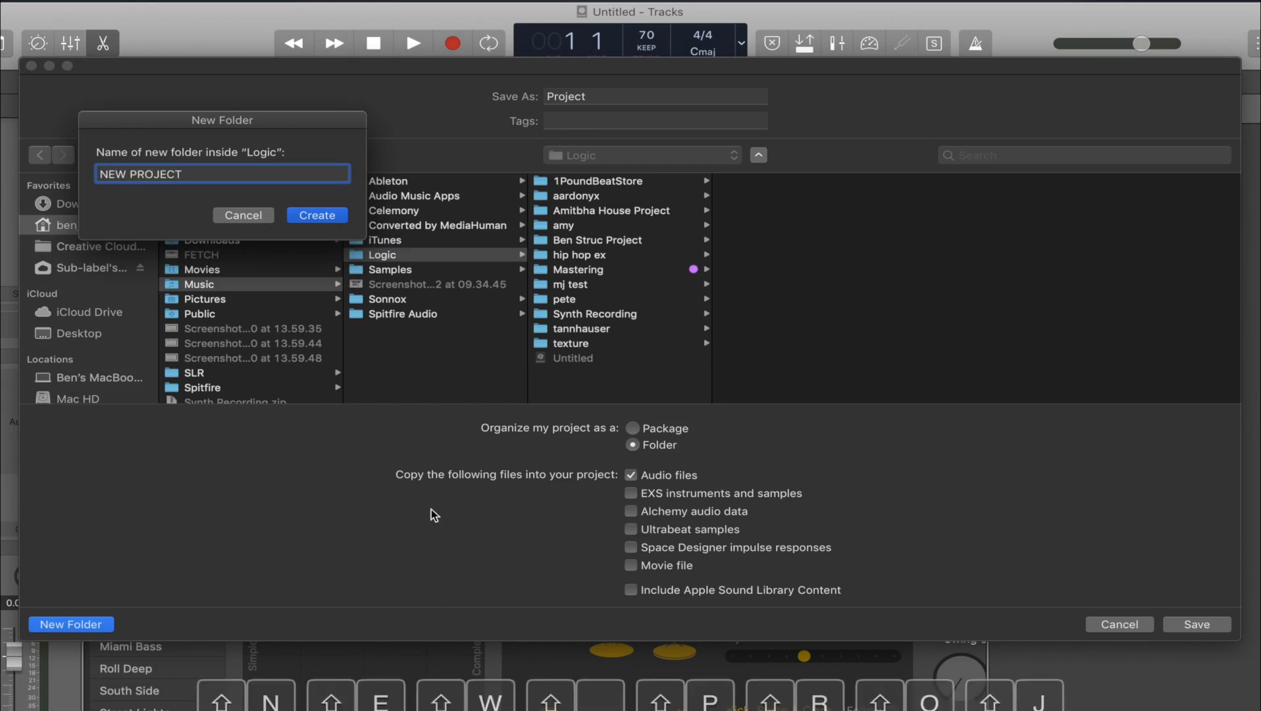
pyautogui.click(330, 214)
# Save the project as MY NEW PROJECT, organized as a folder, with audio files plus EXS instruments and samples copied in.
pyautogui.doubleClick(721, 96)
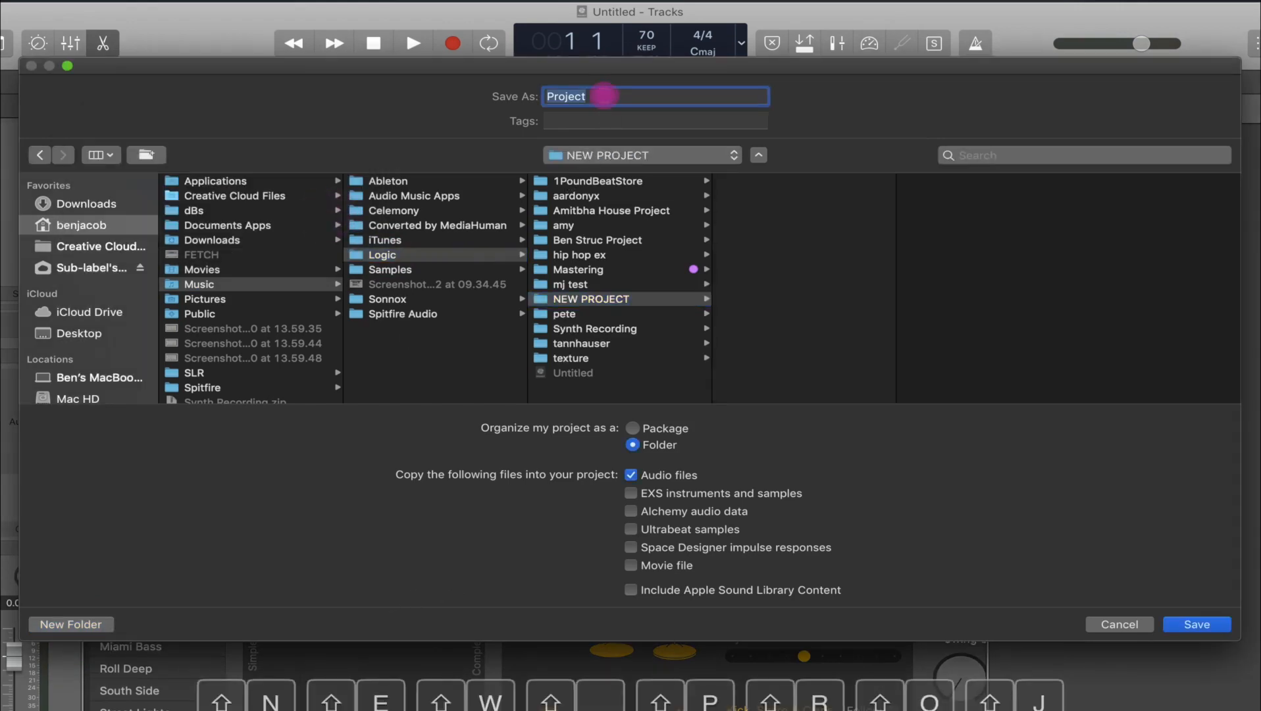
pyautogui.write('MY NEW')
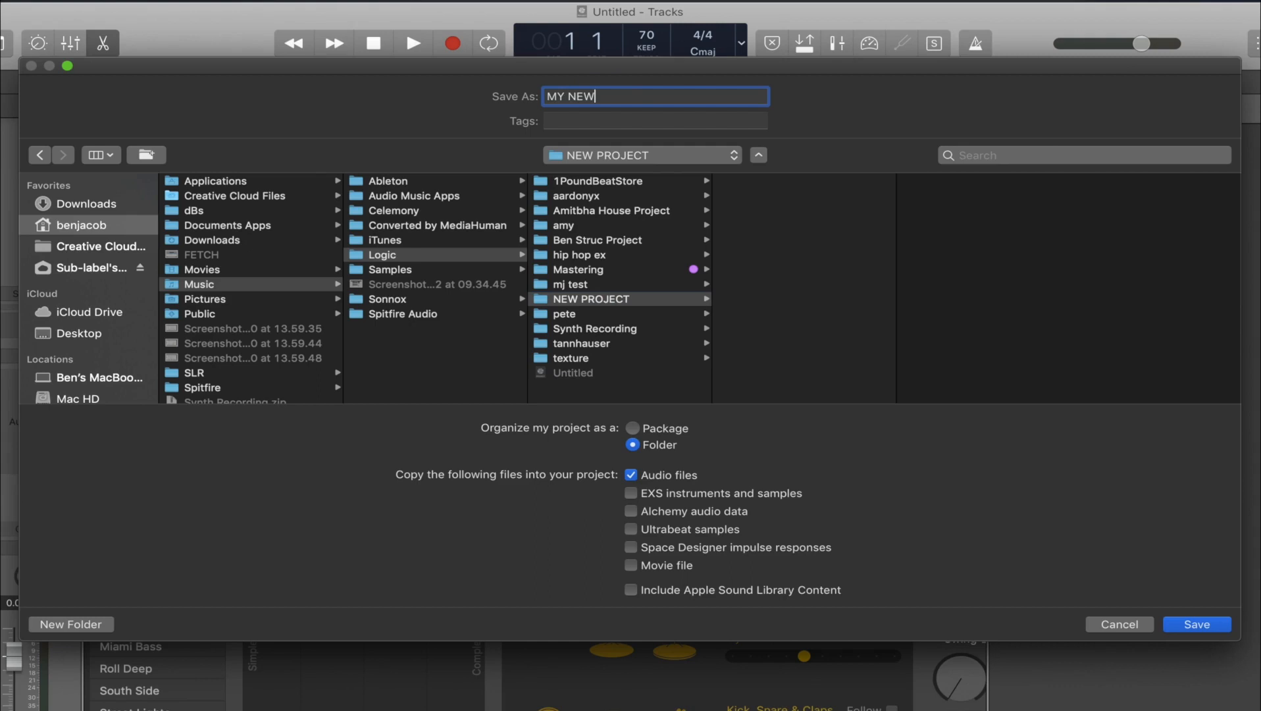
pyautogui.write(' PROJECT')
pyautogui.click(636, 447)
pyautogui.click(635, 447)
pyautogui.click(632, 495)
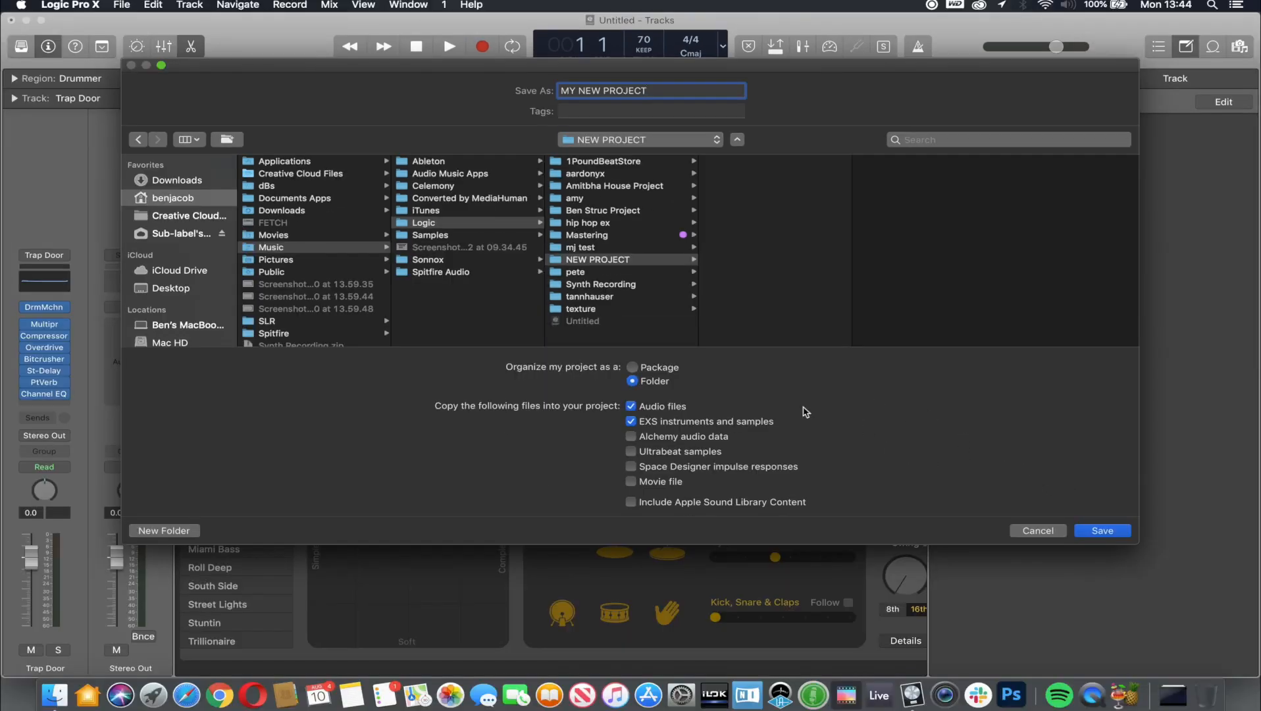
pyautogui.click(1112, 533)
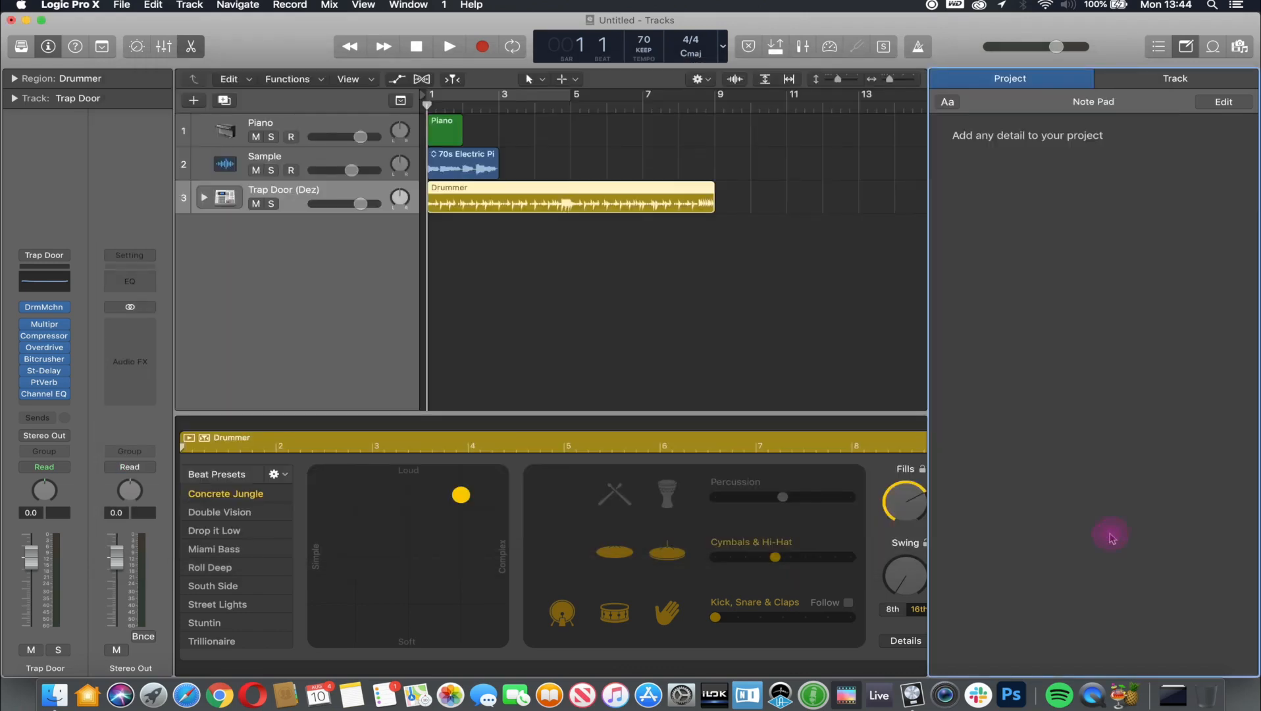